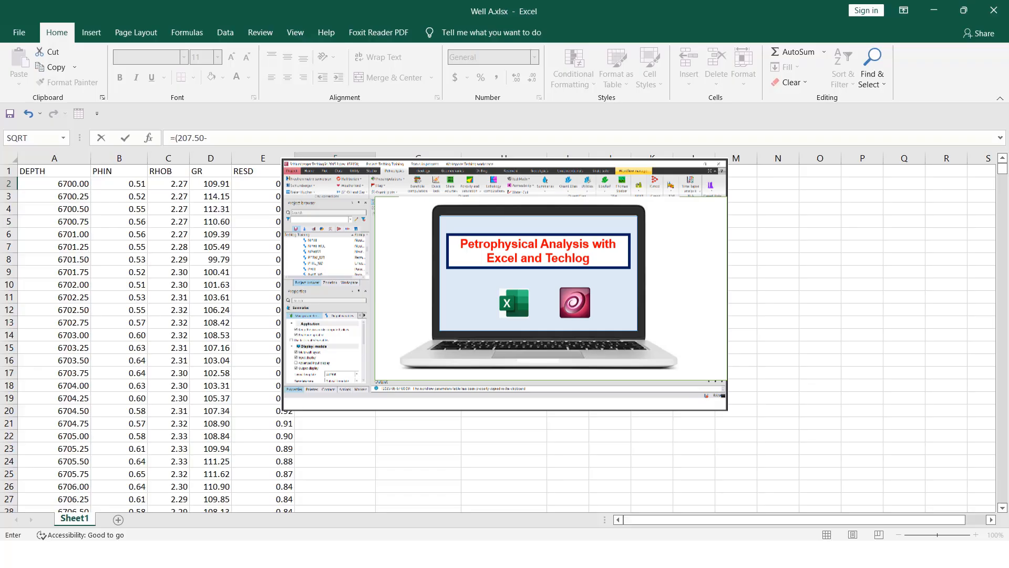
Complete the shale volume formula in F2 as =(207.50-D2)/(207.50-14.62), referencing the first GR value
click(217, 184)
text()/(2)
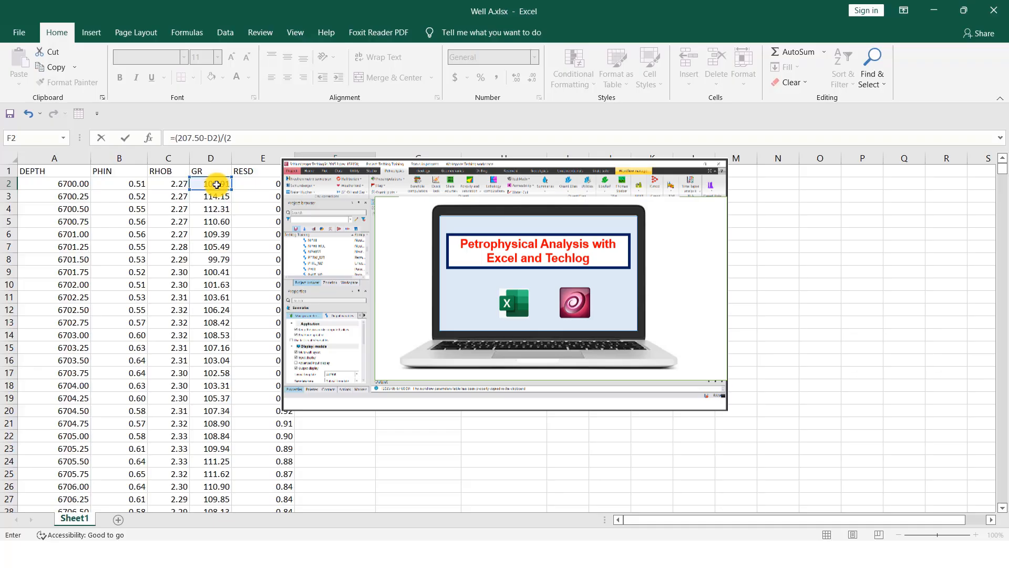
text(07.50)
text(-14.62)
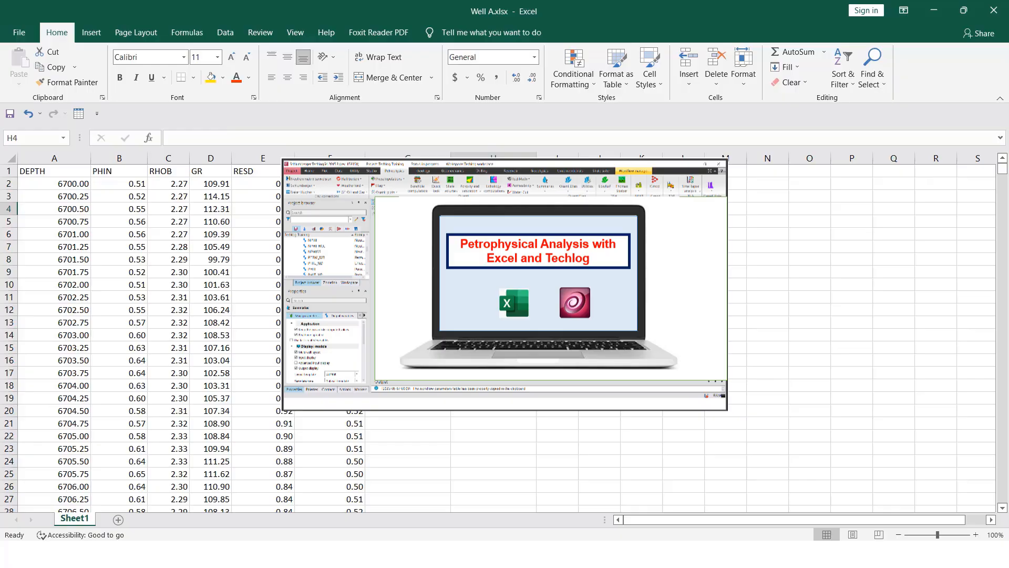
Clear the helper cells beside the VSHALE column, including the GR minimum formula in G3
click(336, 197)
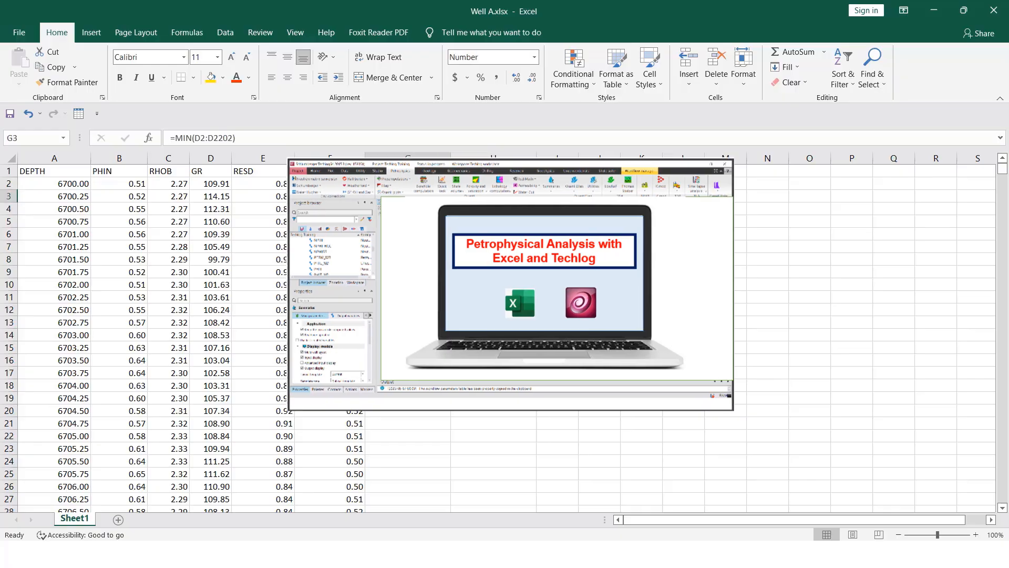
click(416, 196)
click(420, 235)
click(420, 222)
click(407, 184)
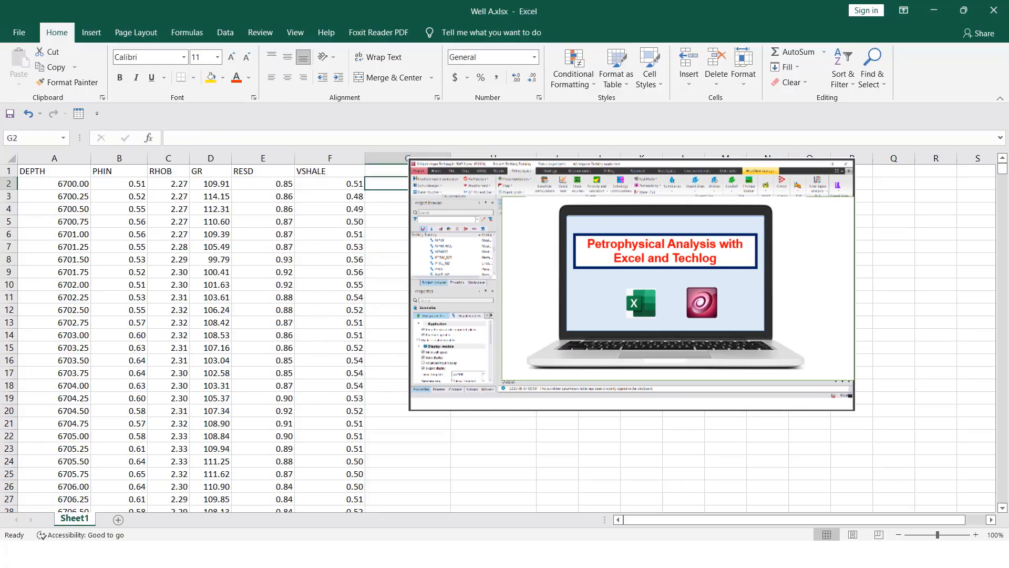
click(408, 196)
click(494, 210)
click(408, 197)
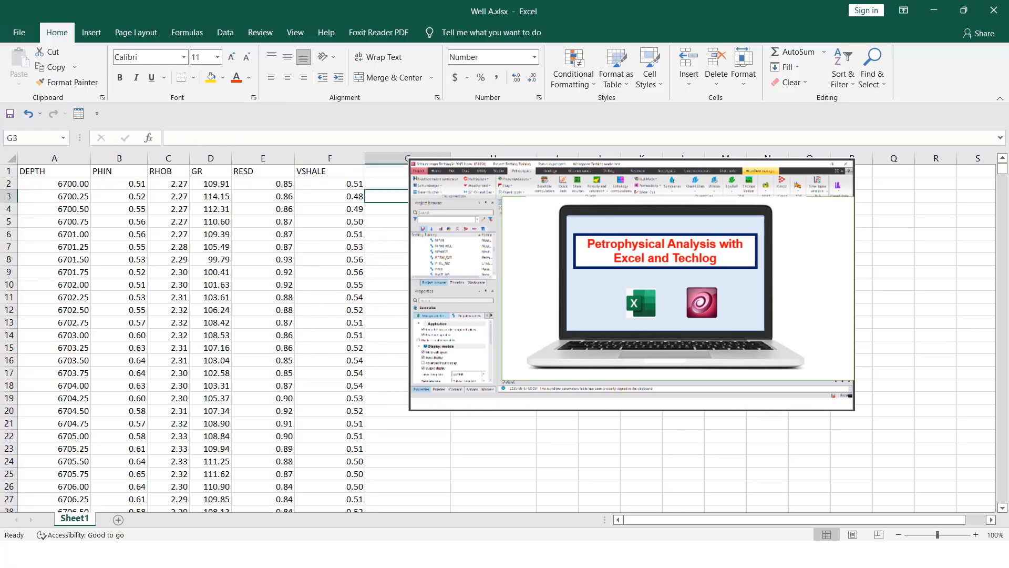
click(408, 234)
click(408, 184)
click(408, 197)
click(494, 210)
click(408, 196)
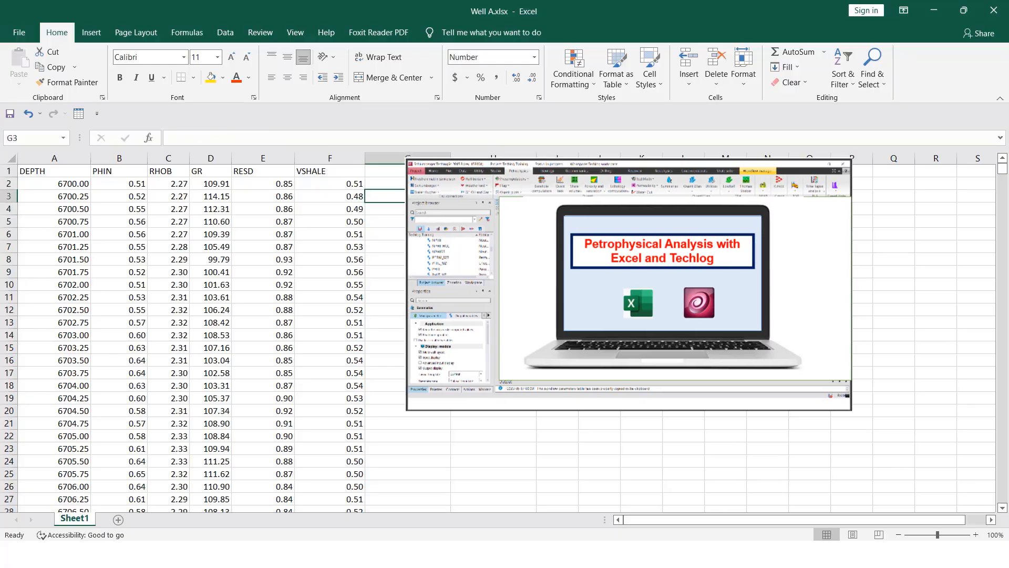
click(408, 234)
click(408, 184)
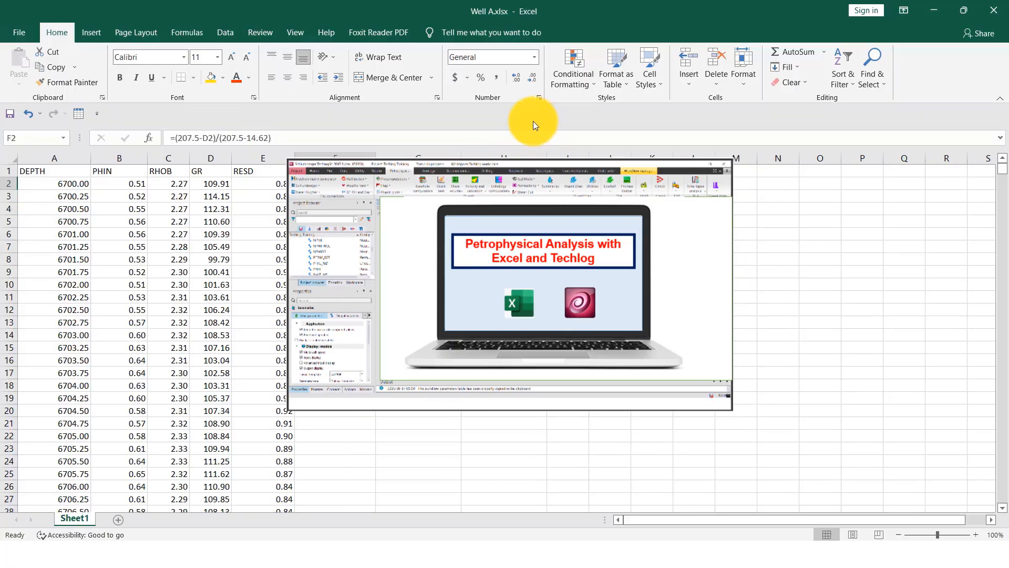
Format the shale volume in F2 to two decimals and fill its formula down the VSHALE column to the last data row
click(533, 77)
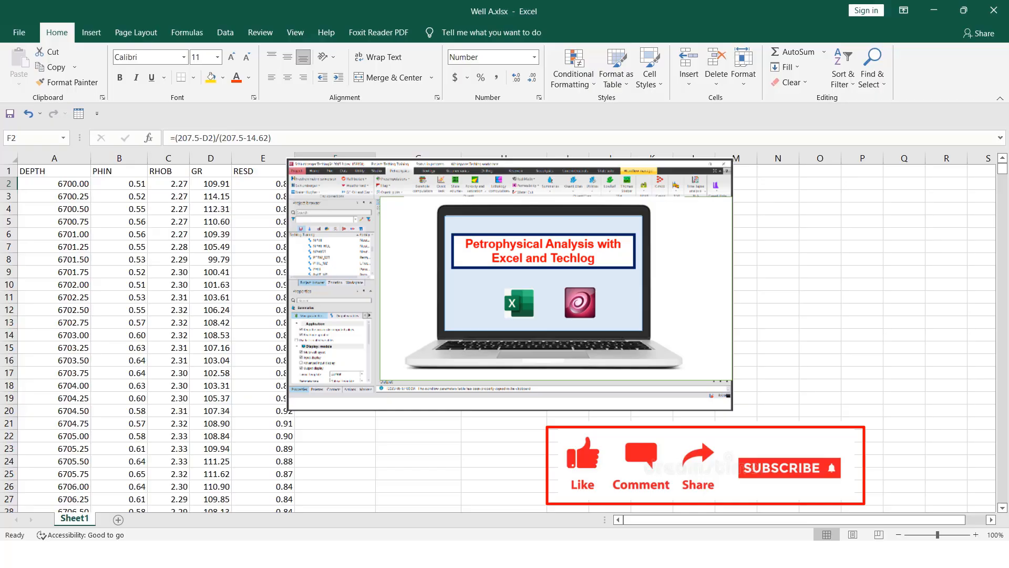
double_click(375, 190)
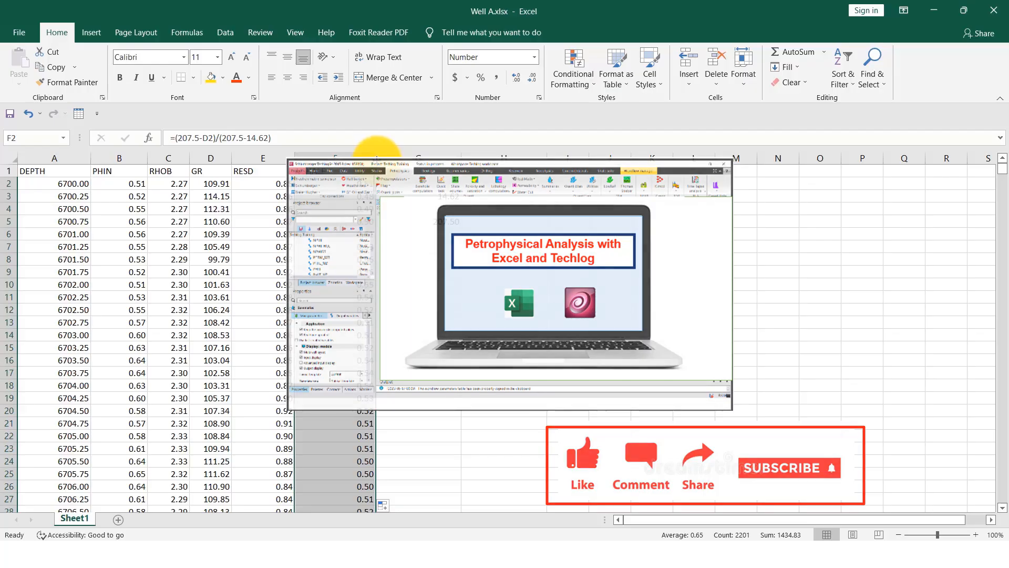
drag(376, 158, 366, 160)
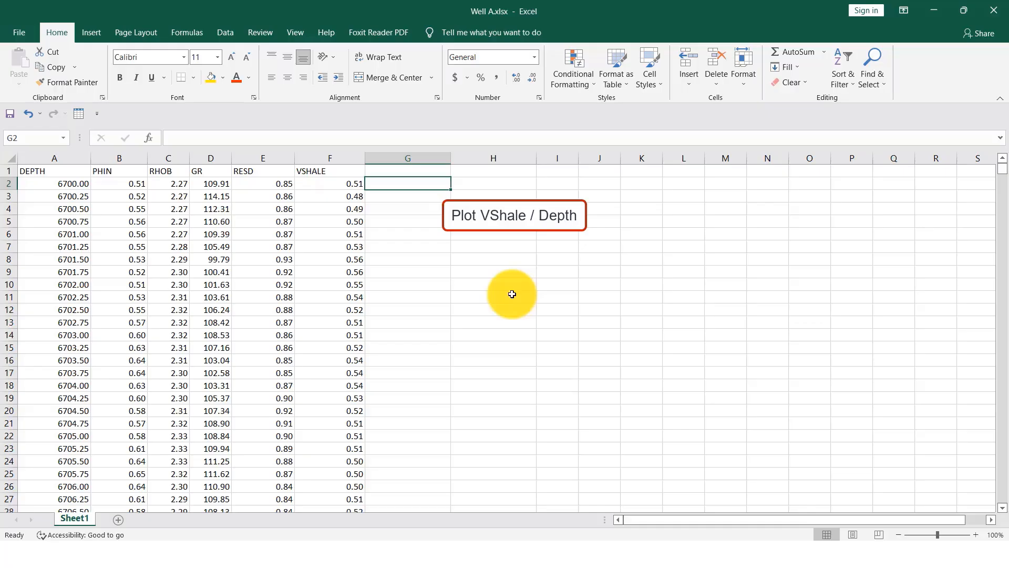
Add a new worksheet to the workbook and widen its columns A to D
click(118, 520)
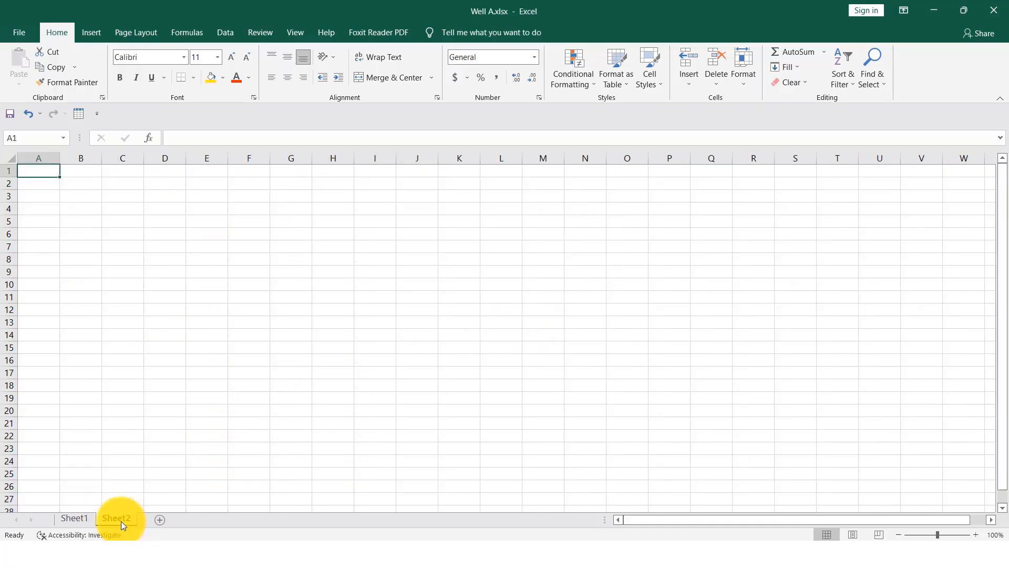
drag(60, 158, 89, 168)
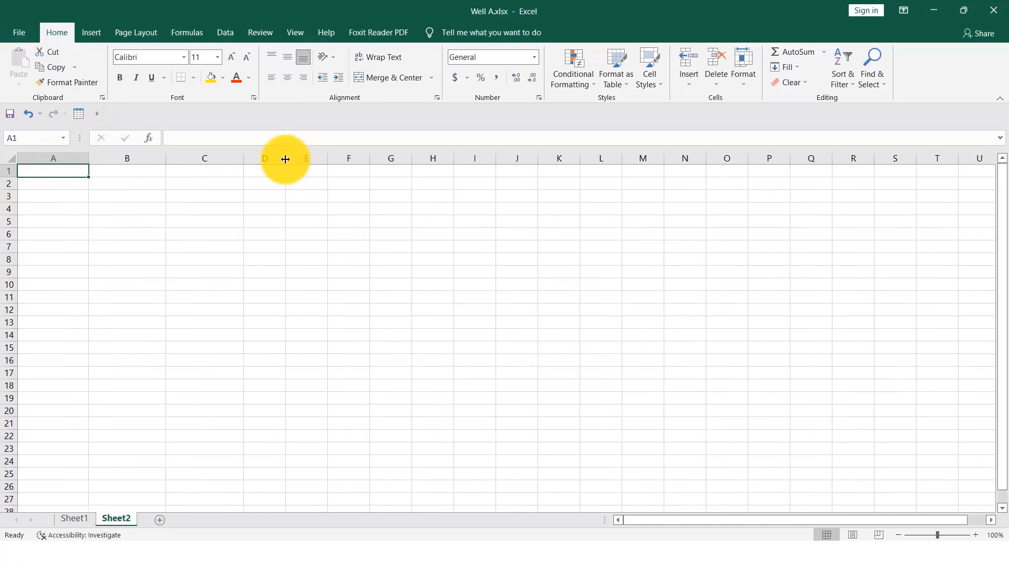
drag(285, 160, 324, 163)
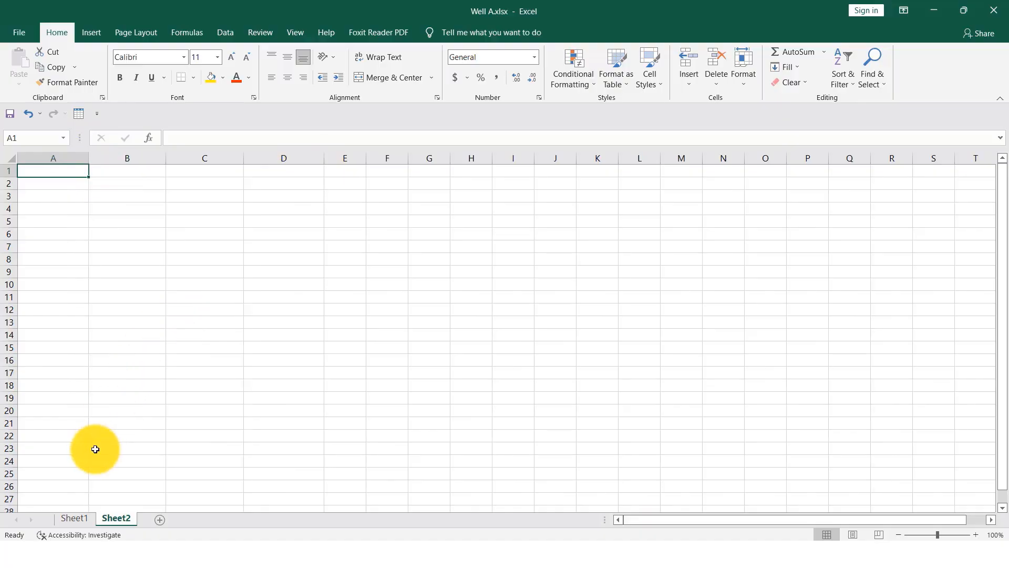
Copy the entire DEPTH column, A1:A2202, from Sheet1 and paste it into Sheet2 starting at cell A1
click(74, 519)
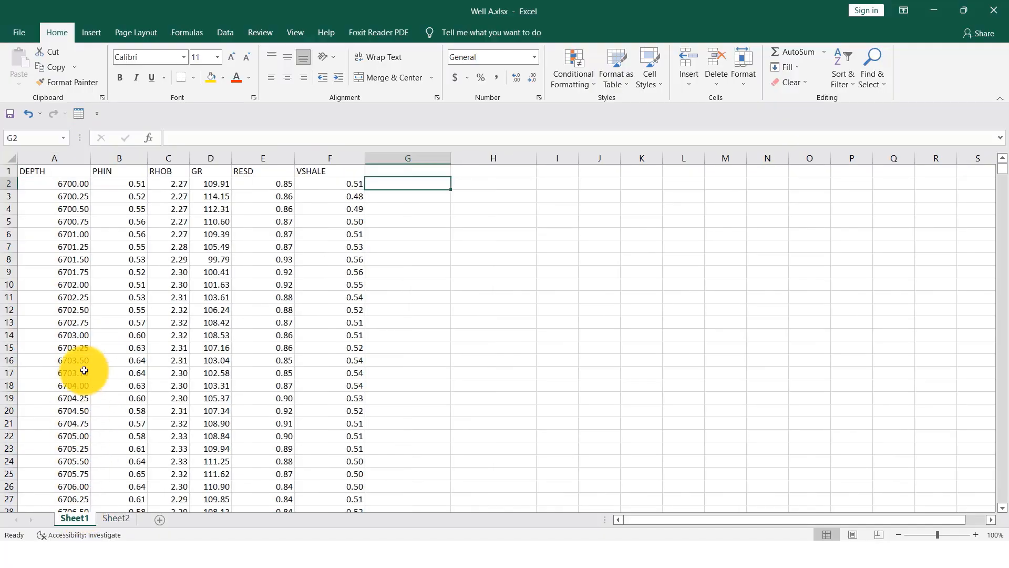
click(36, 171)
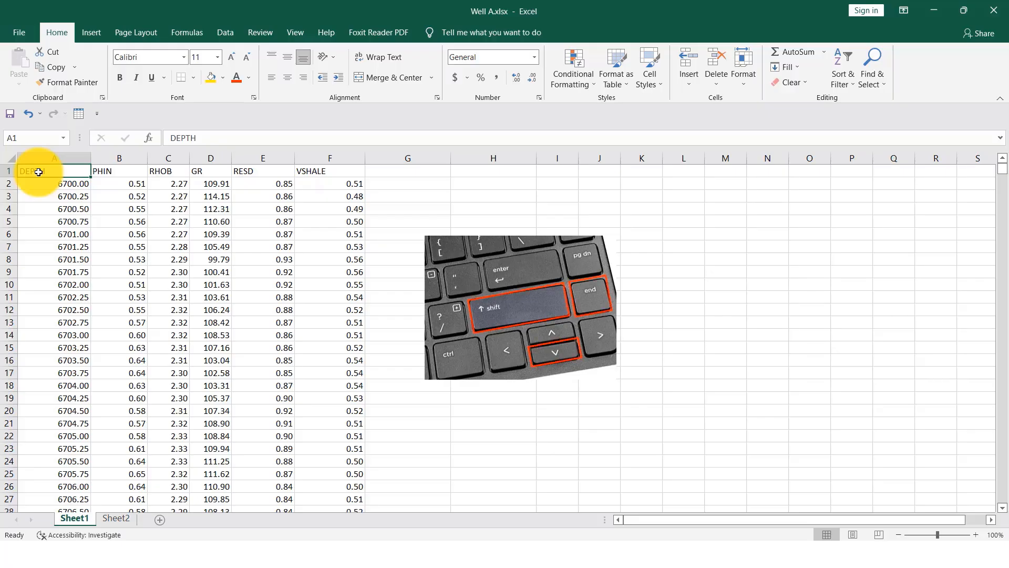
key(End)
key(shift+Down)
key(shift+Down)
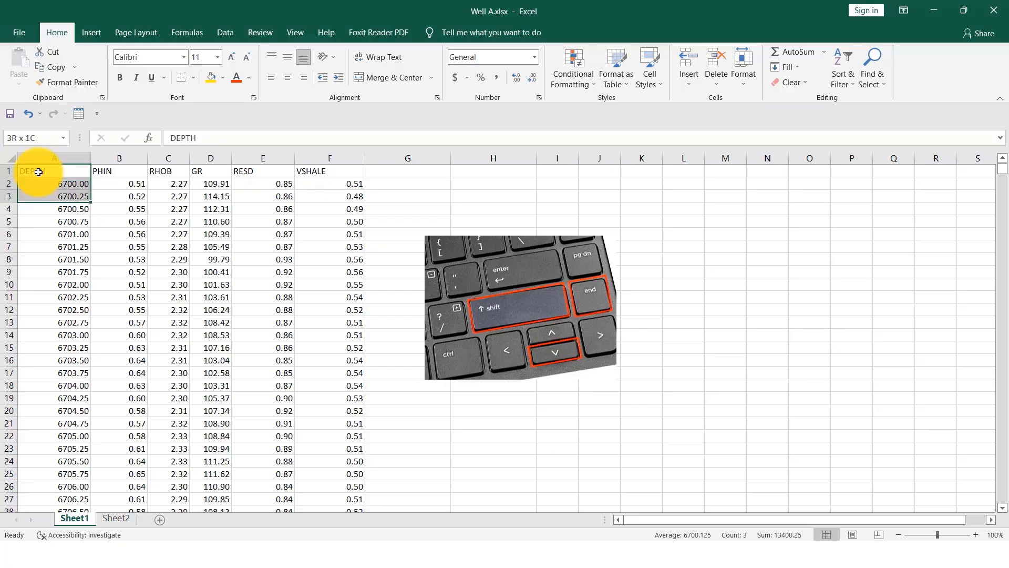
key(shift+Down)
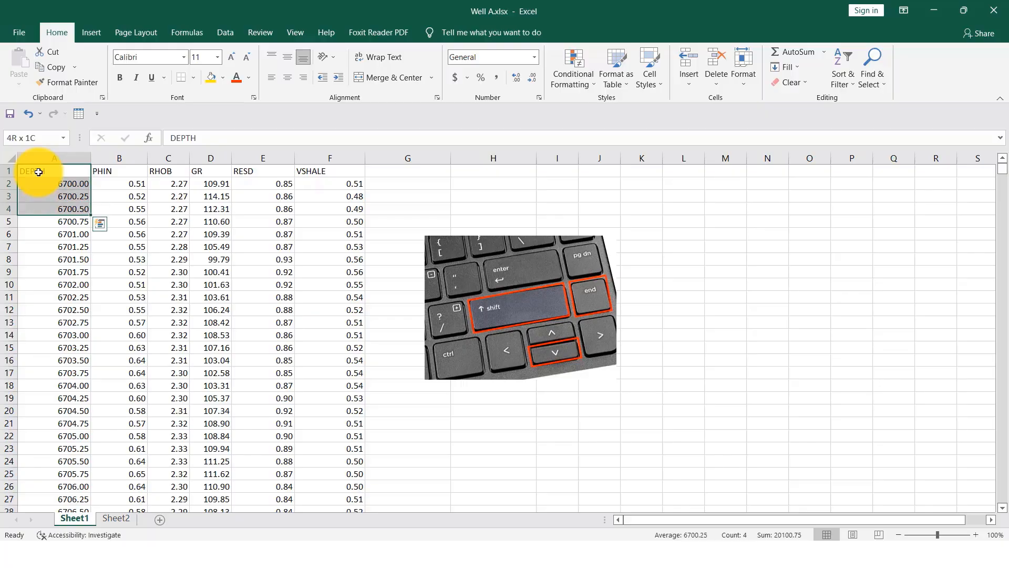
key(End)
key(shift+Down)
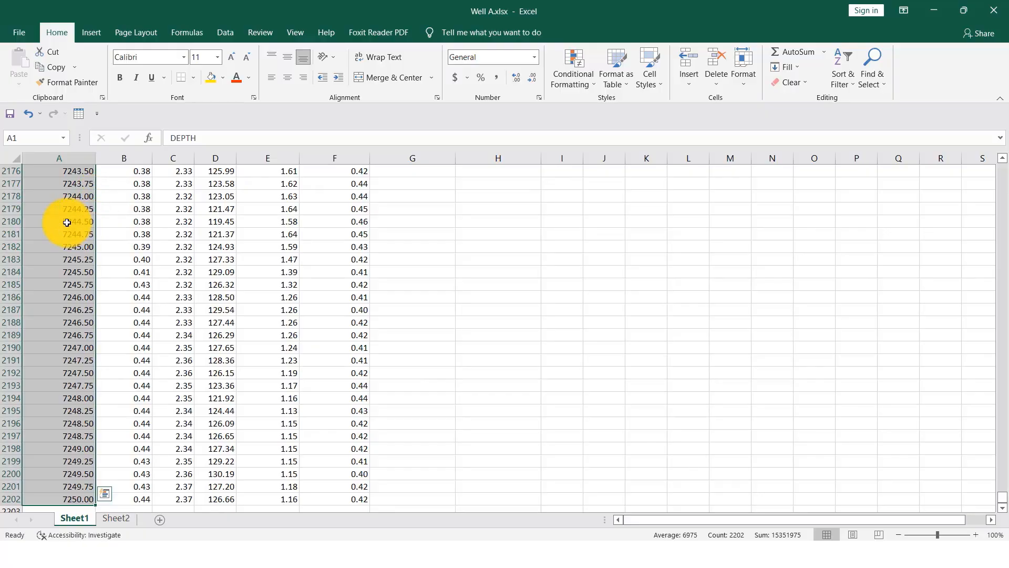
key(ctrl+c)
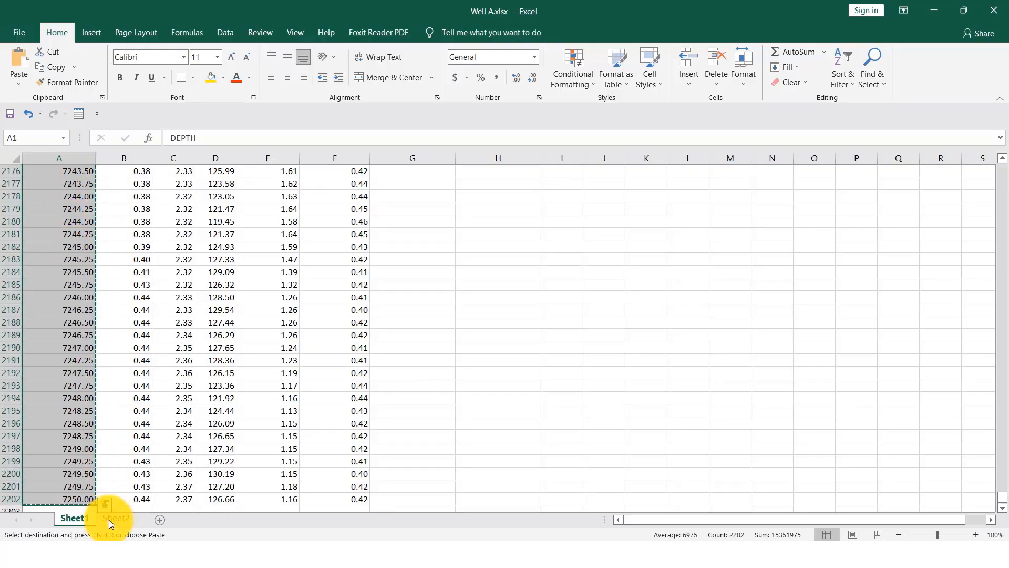
click(116, 519)
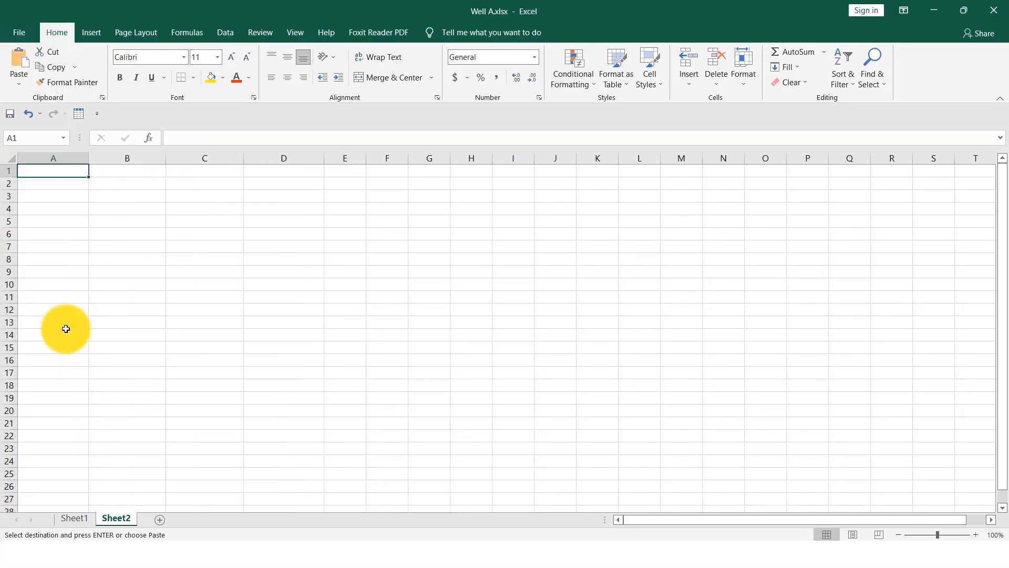
click(49, 169)
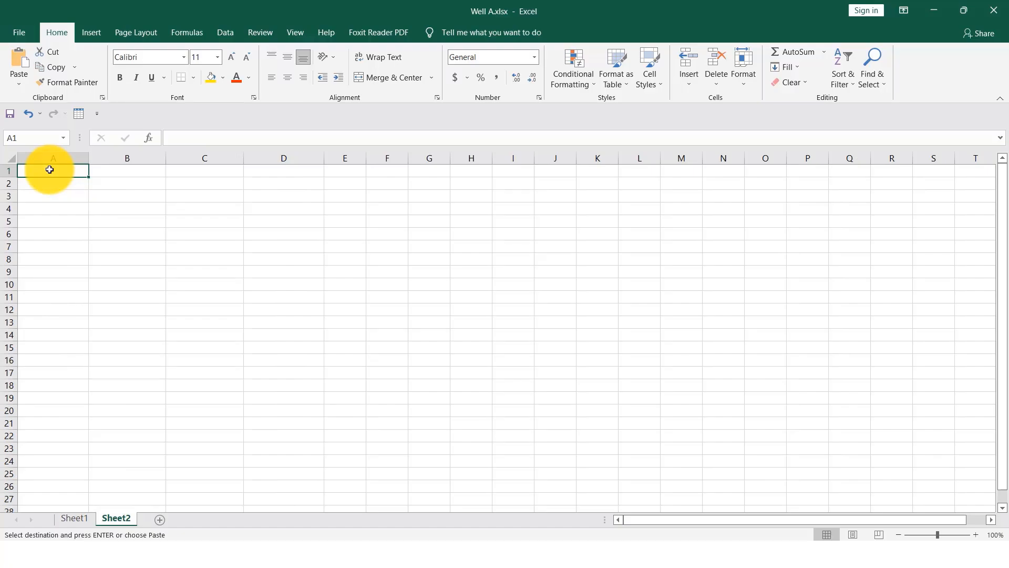
key(ctrl+v)
Copy the entire VSHALE column on Sheet1, from the header in F1 to row 2202
click(74, 518)
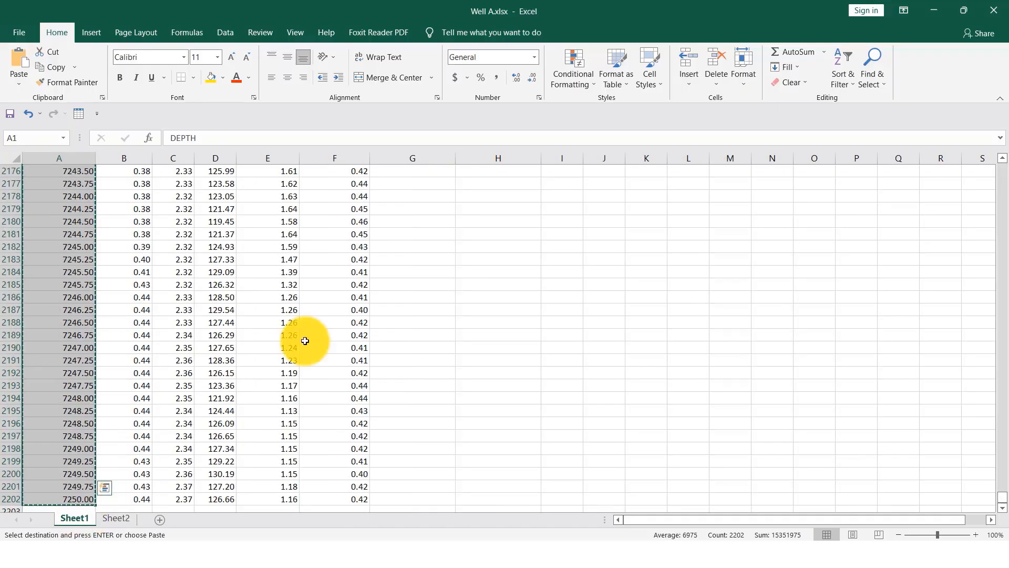
drag(1002, 493, 1002, 164)
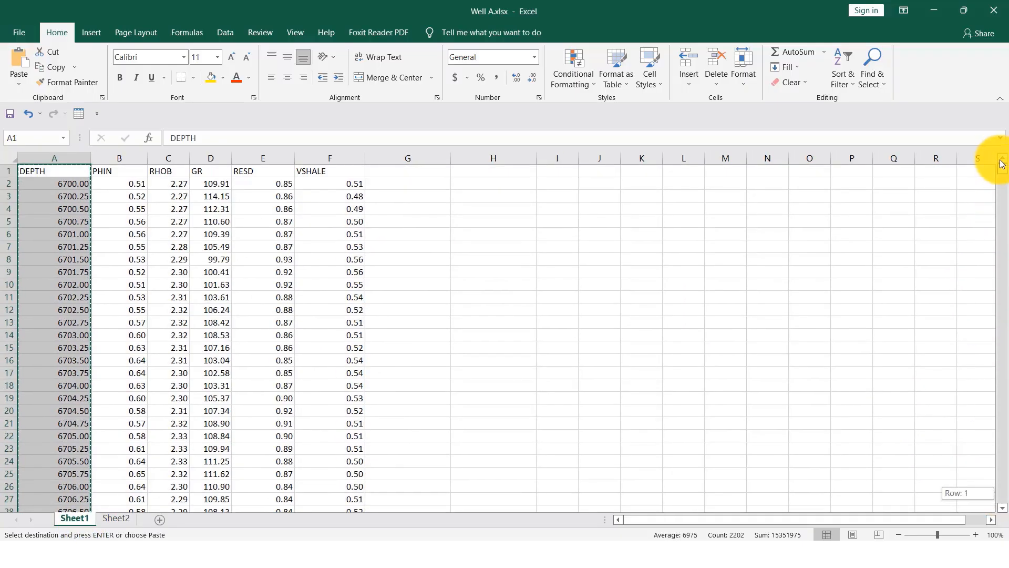
click(352, 170)
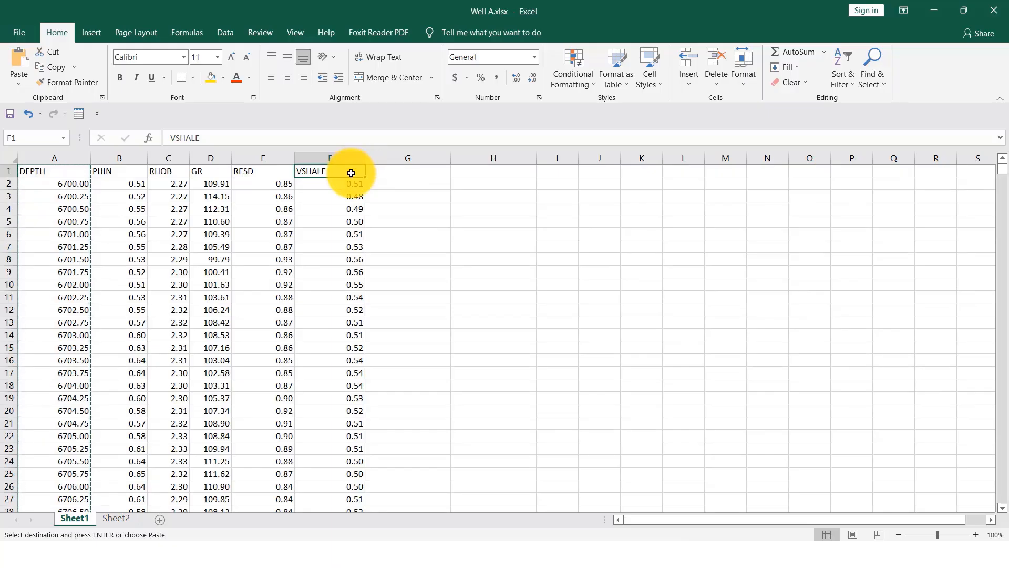
key(ctrl+shift+Down)
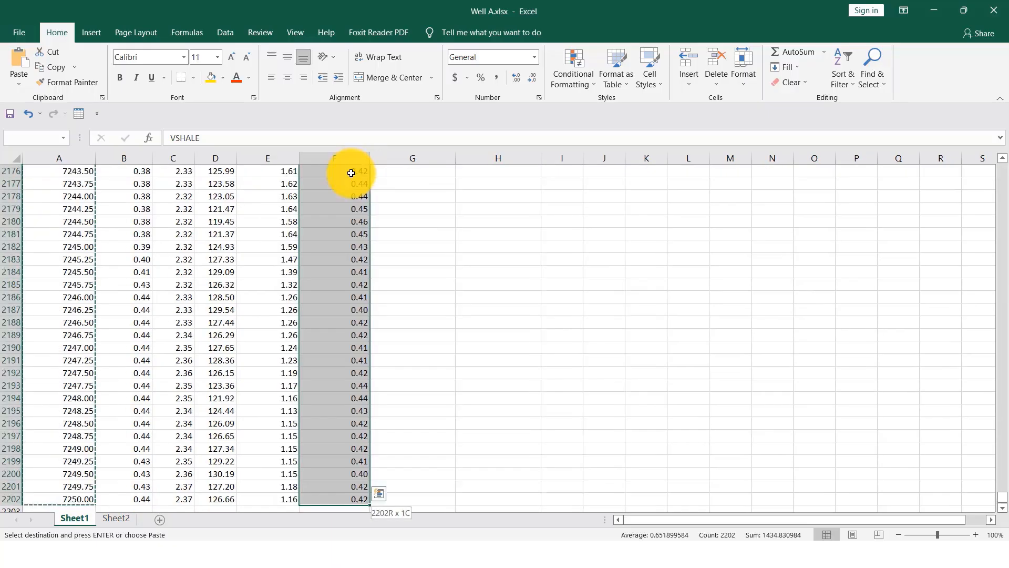
key(ctrl+c)
Paste the copied VSHALE column into Sheet2 starting at cell B1, using Paste Special with values only
click(128, 168)
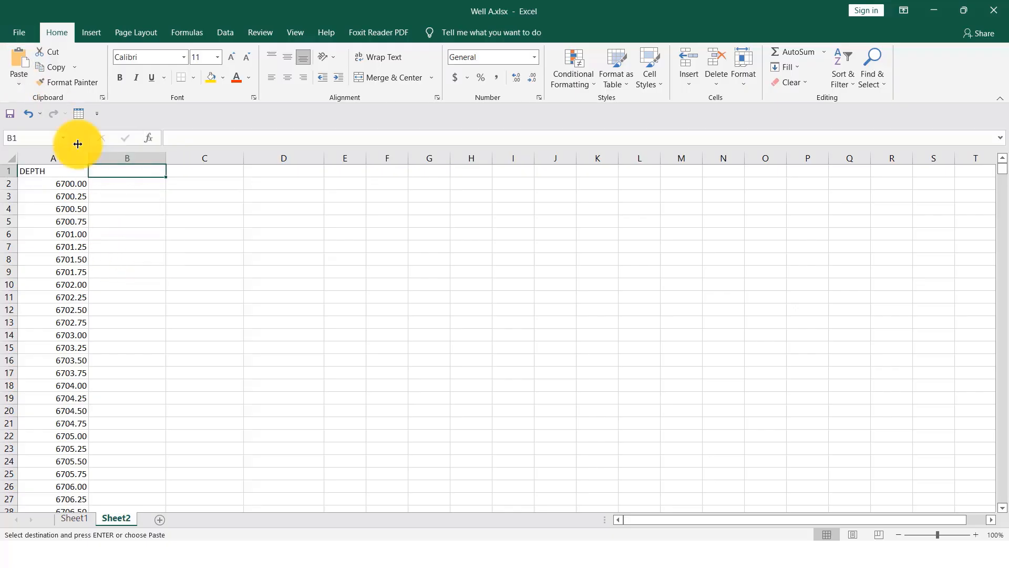
click(26, 78)
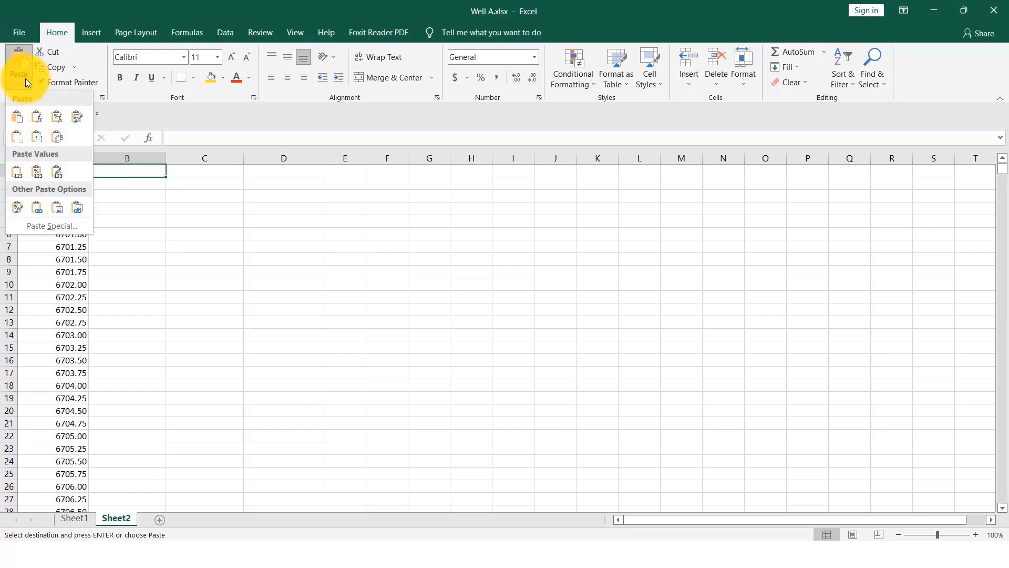
click(40, 226)
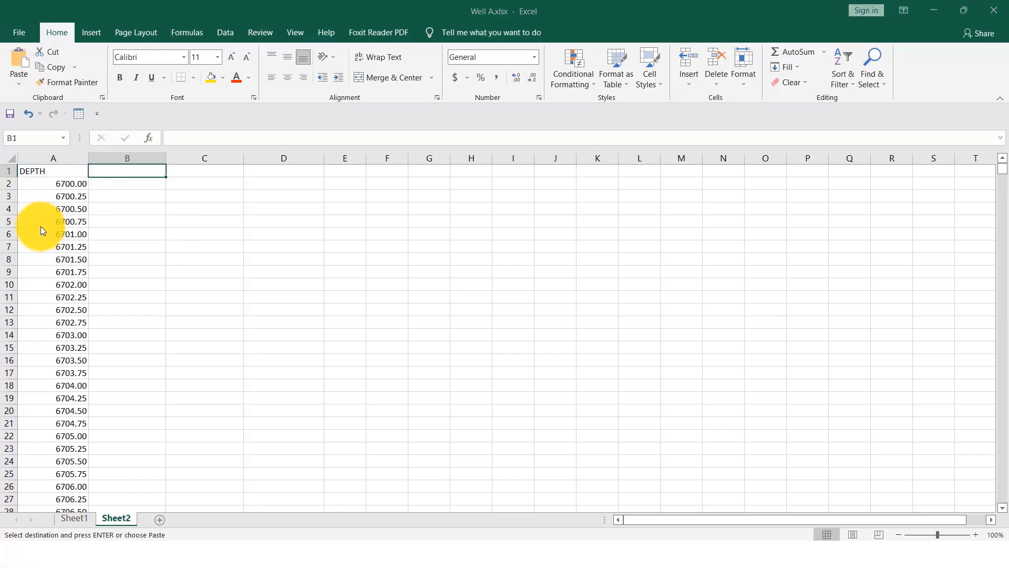
click(266, 127)
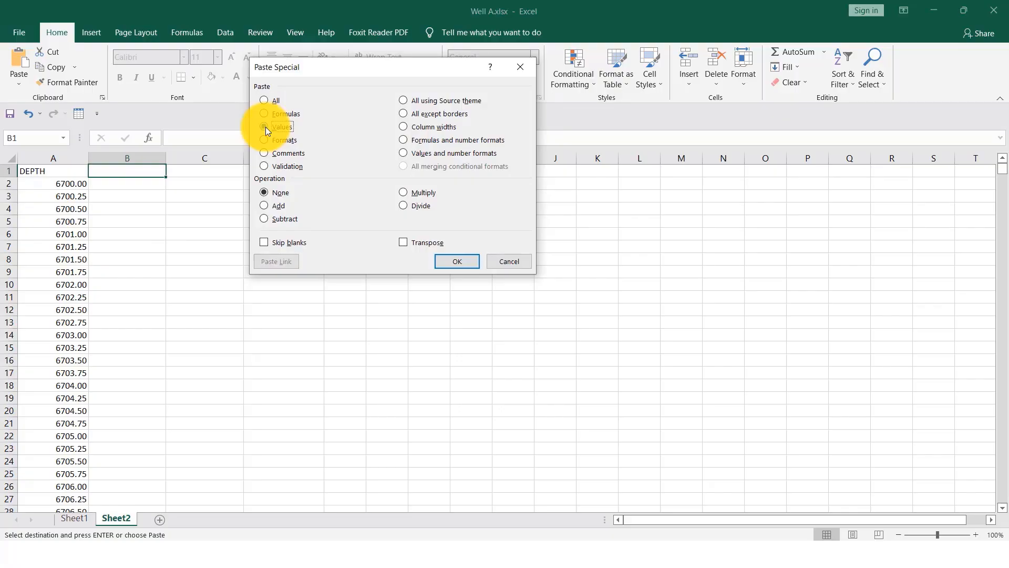
click(457, 261)
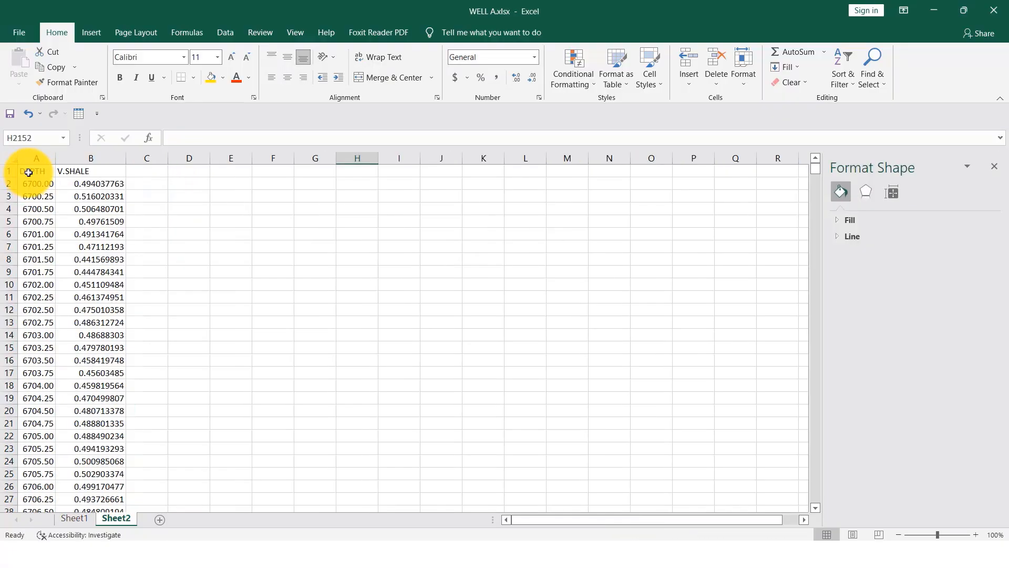
Insert a Scatter with Smooth Lines chart from A1:B2202 on Sheet2, using the layout that plots V.SHALE against DEPTH
drag(29, 173, 96, 170)
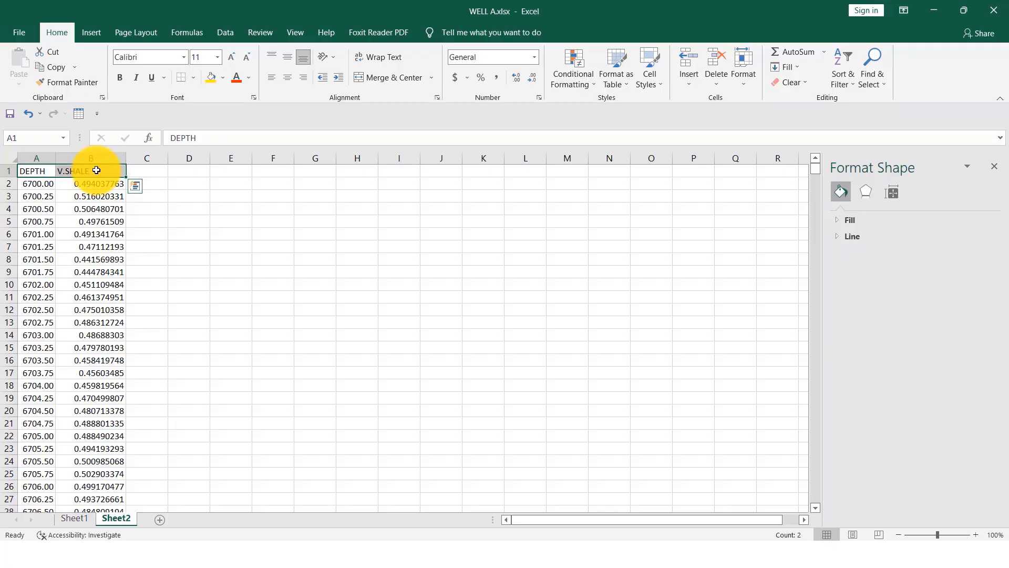
key(ctrl+shift+Down)
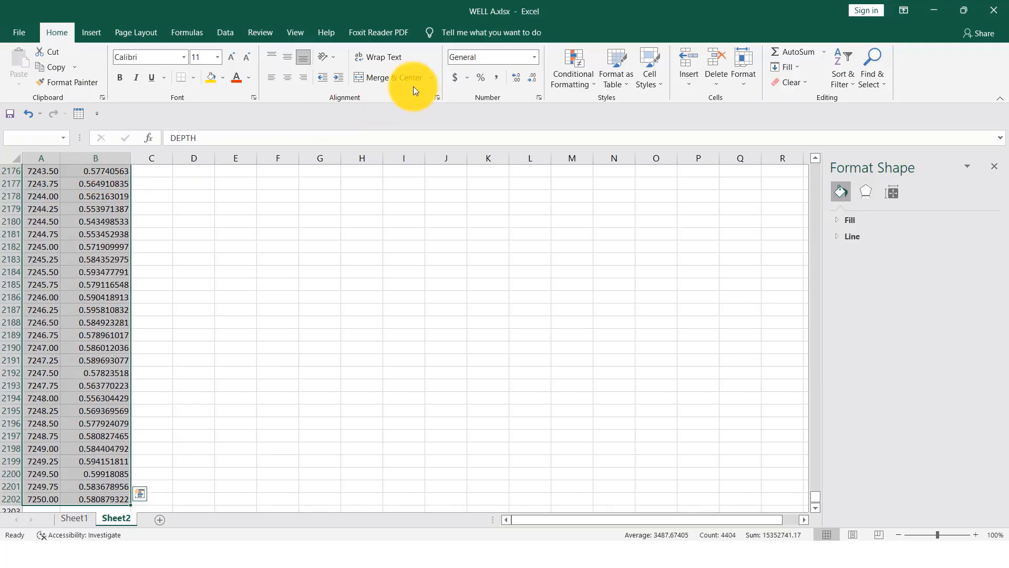
click(89, 33)
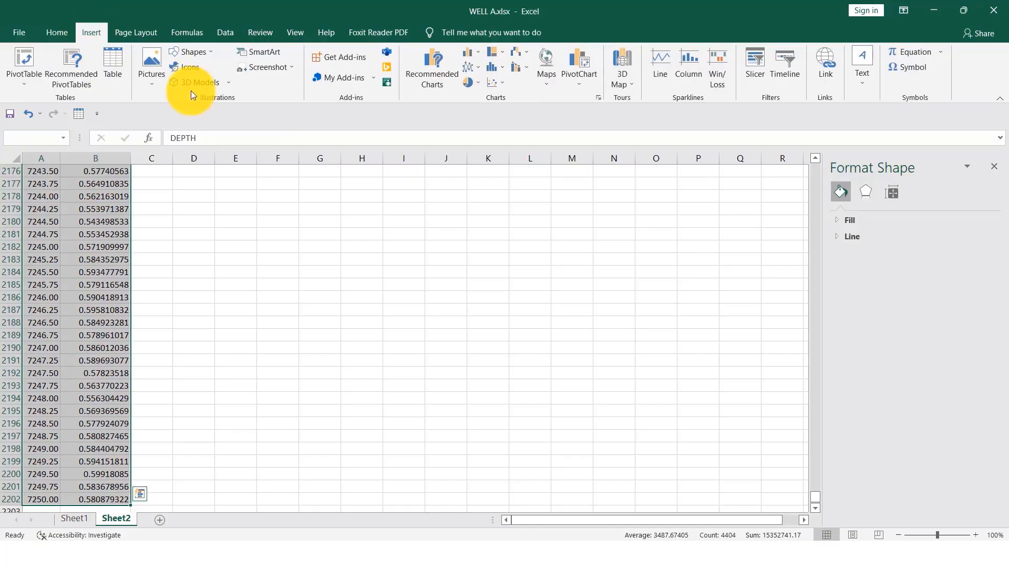
click(503, 83)
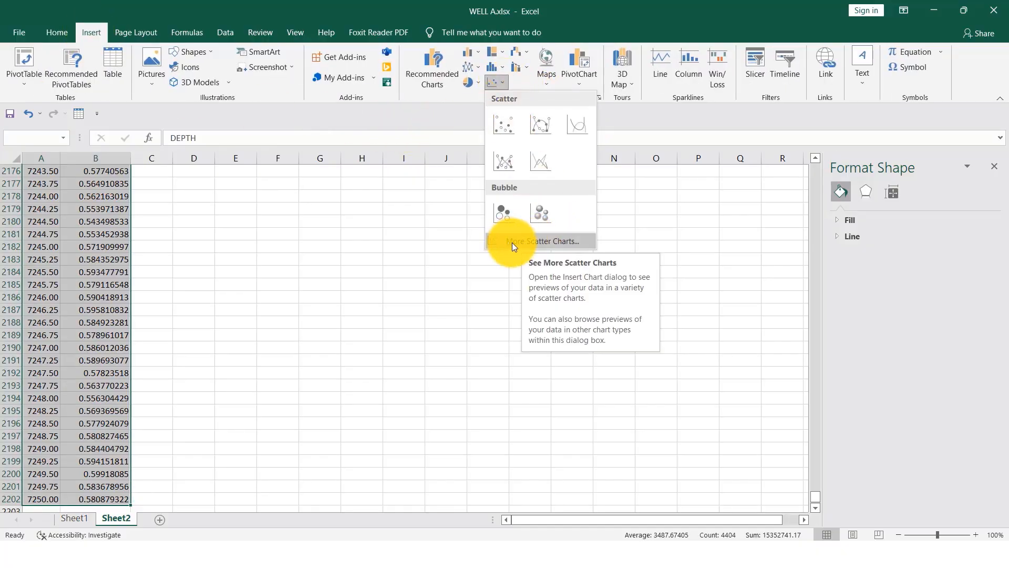
click(553, 241)
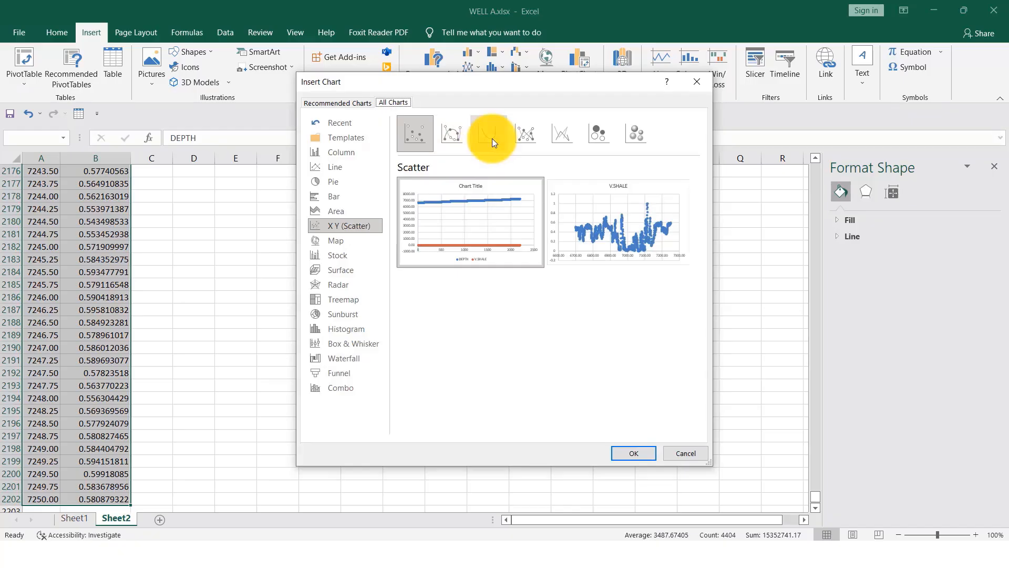
click(491, 137)
mouse_move(510, 214)
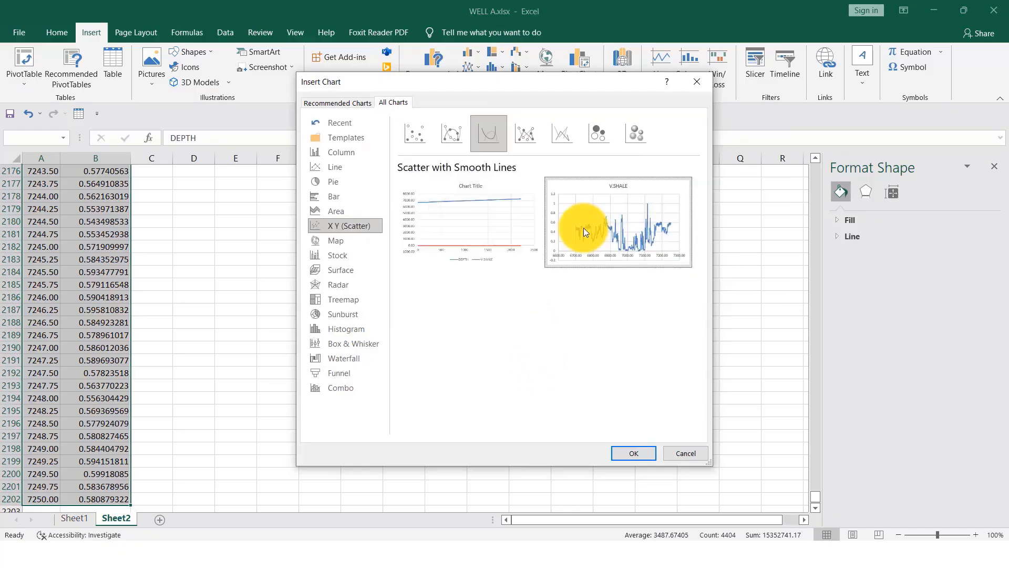
mouse_move(630, 220)
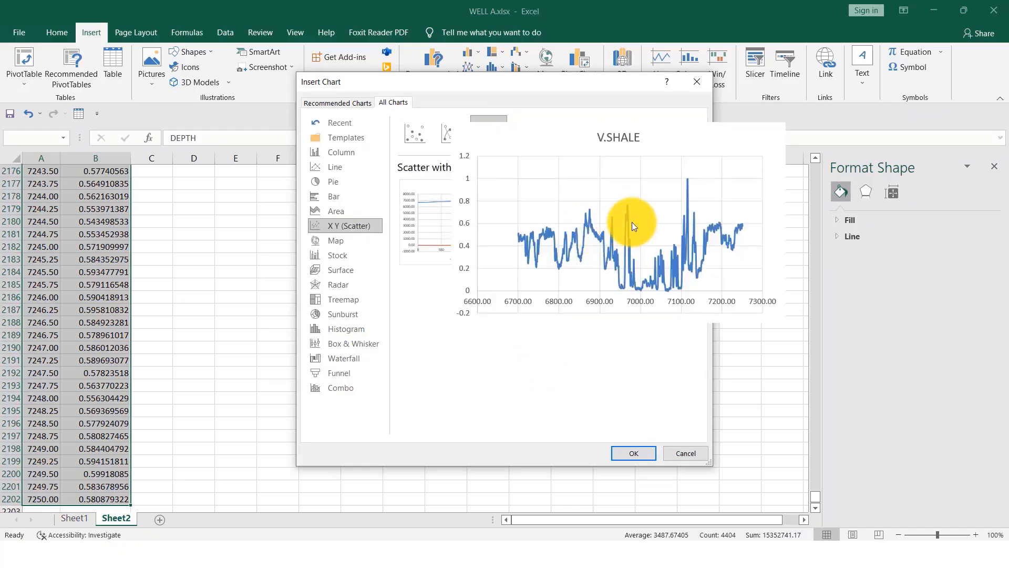
click(634, 452)
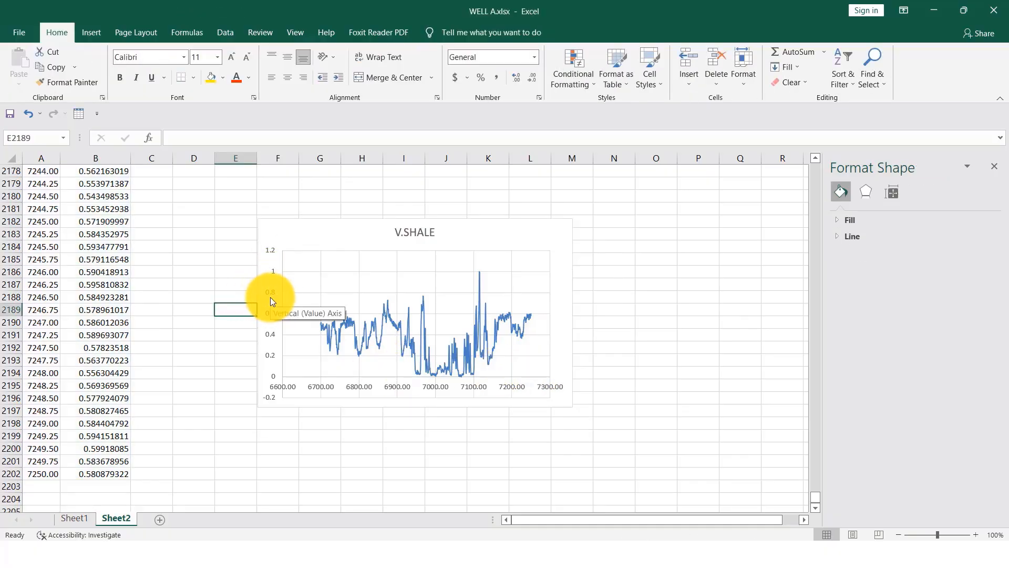
Edit the V.SHALE series in the chart's data source and set its series name to DEPTH/VSHALE
click(270, 298)
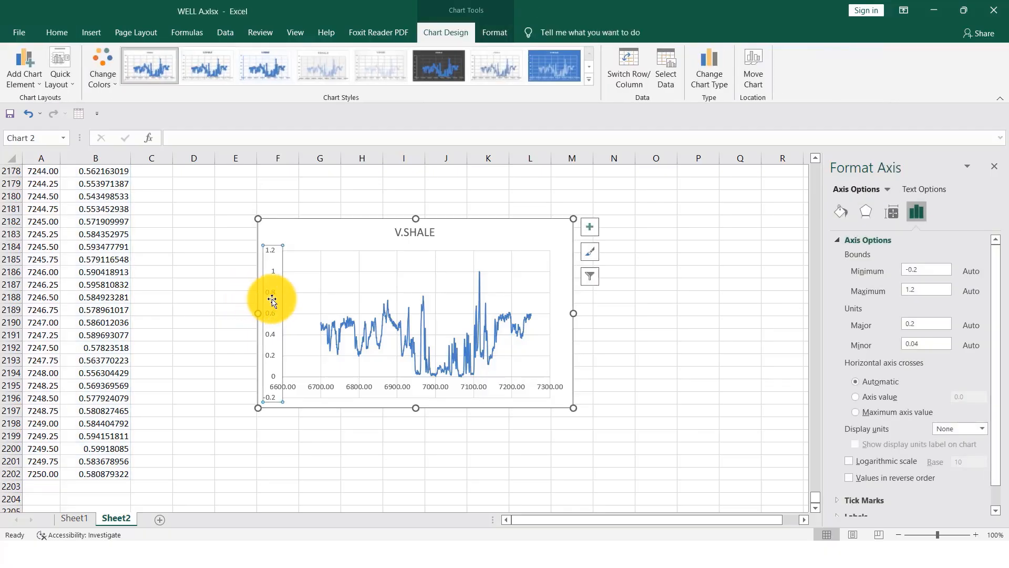
right_click(272, 300)
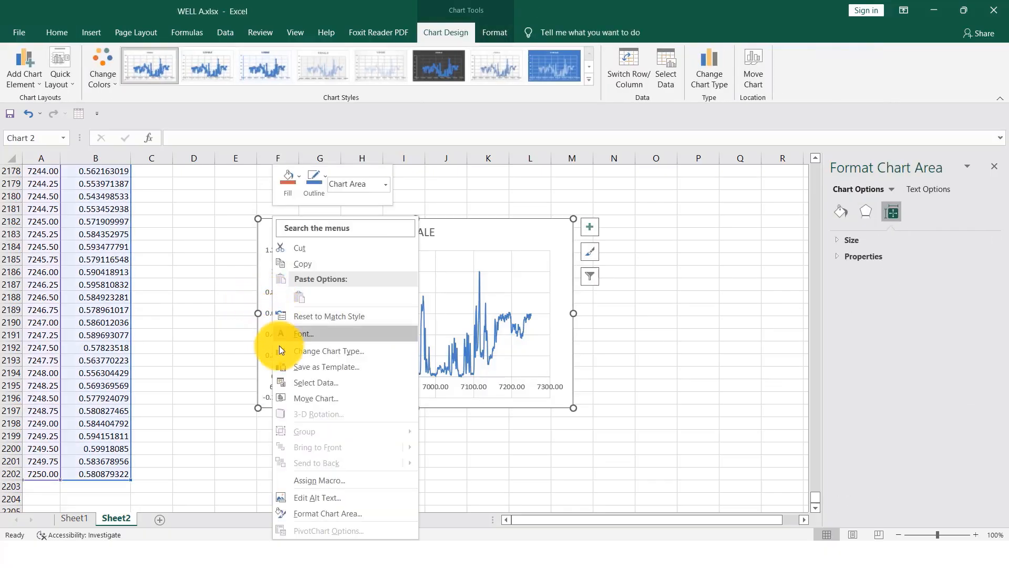
click(337, 384)
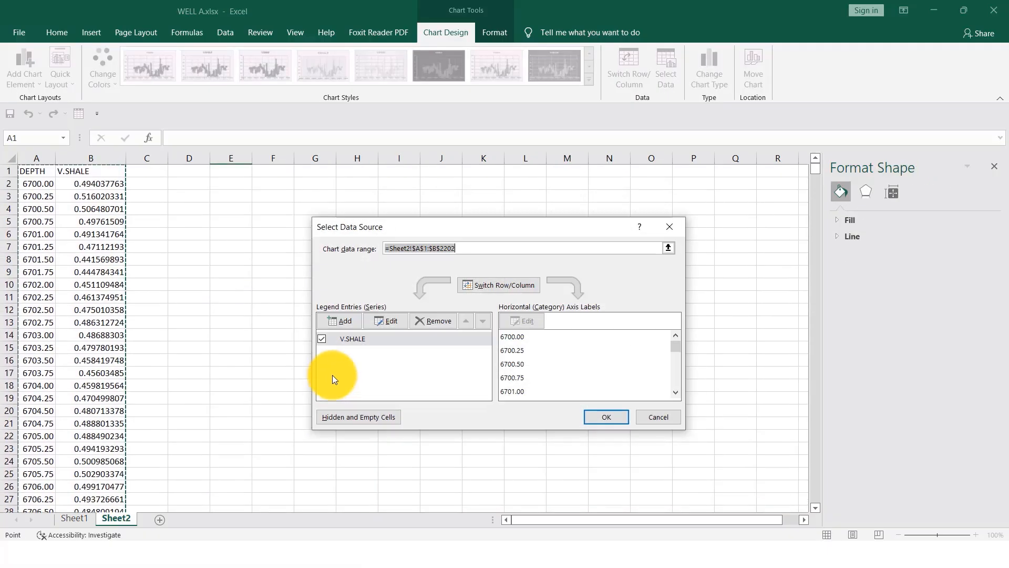
click(395, 321)
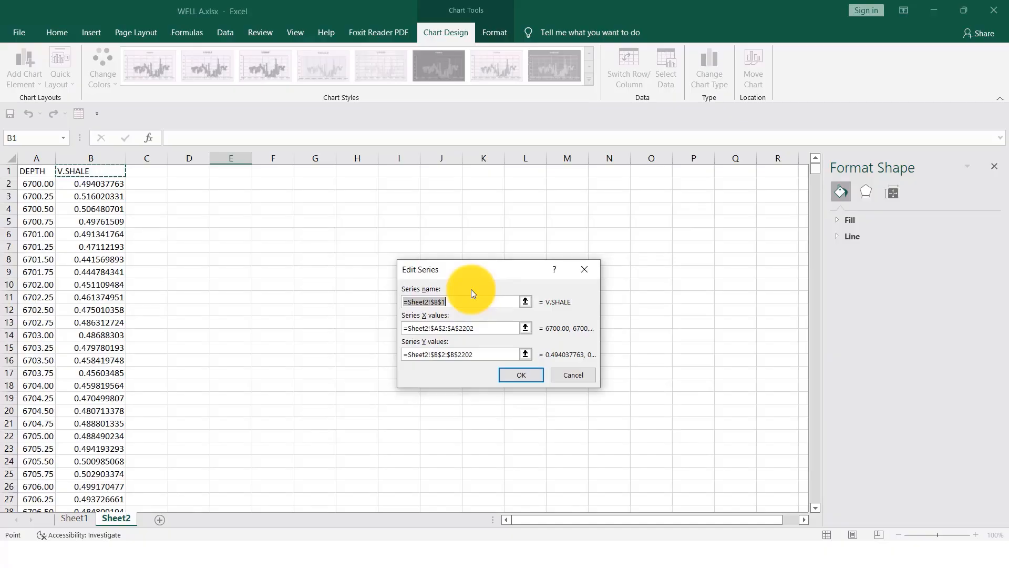
text(DEPT)
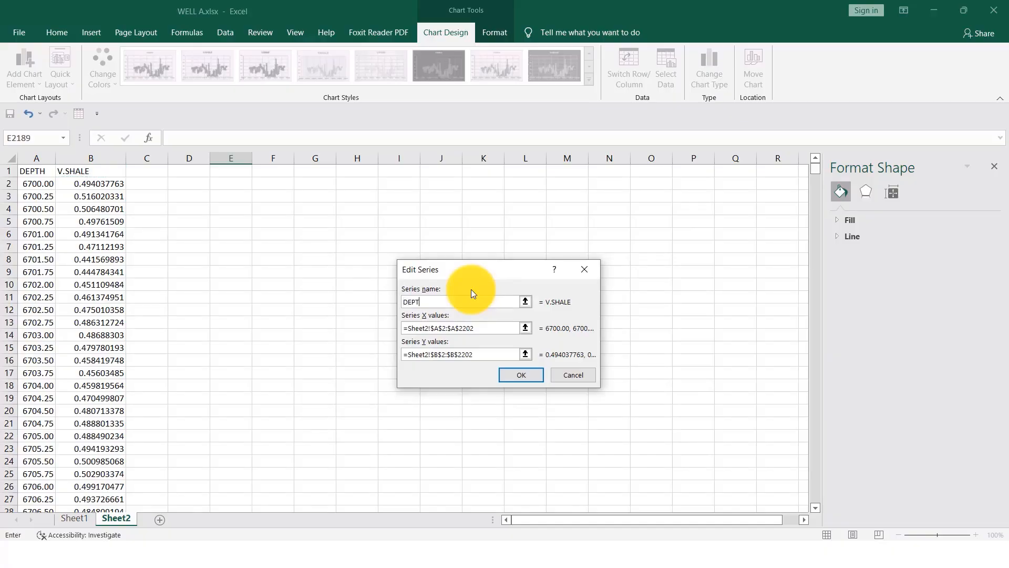
text(H/VSH)
key(BackSpace)
key(BackSpace)
key(BackSpace)
key(BackSpace)
key(BackSpace)
text(VSHALE)
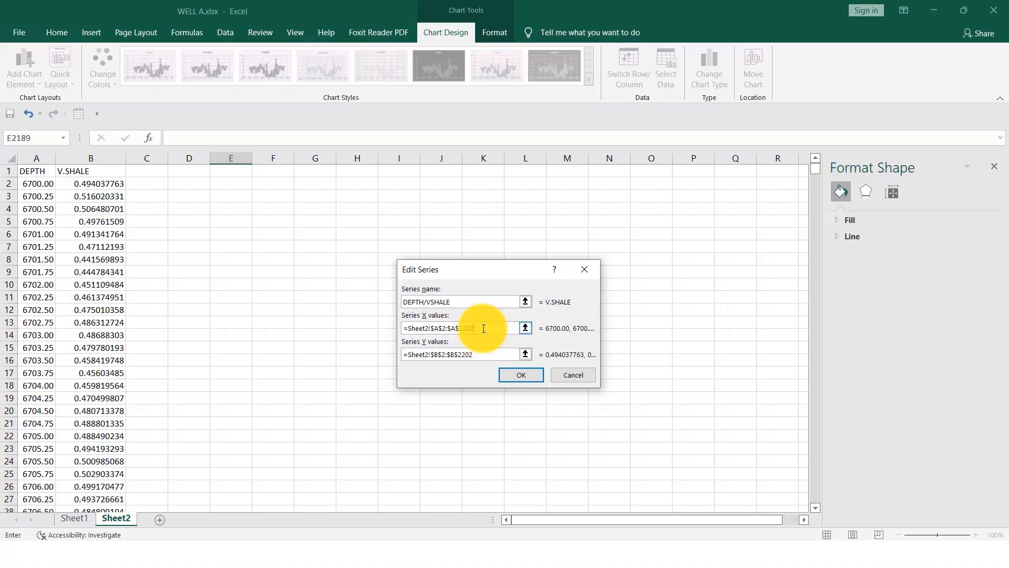
Replace the series X values with the V.SHALE data, =Sheet2!$B$2:$B$2202
click(484, 328)
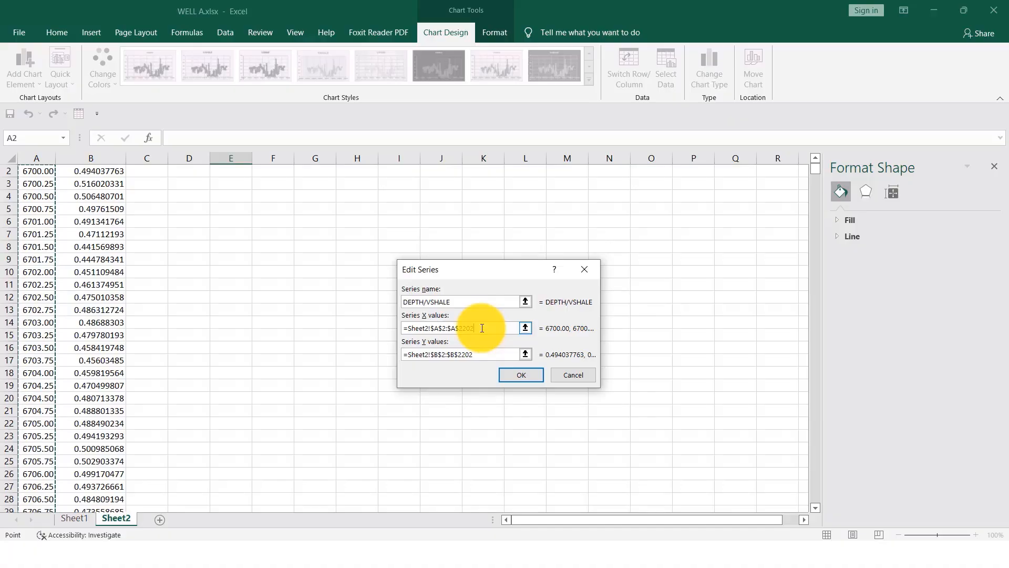
scroll(481, 330, up, 1)
key(BackSpace)
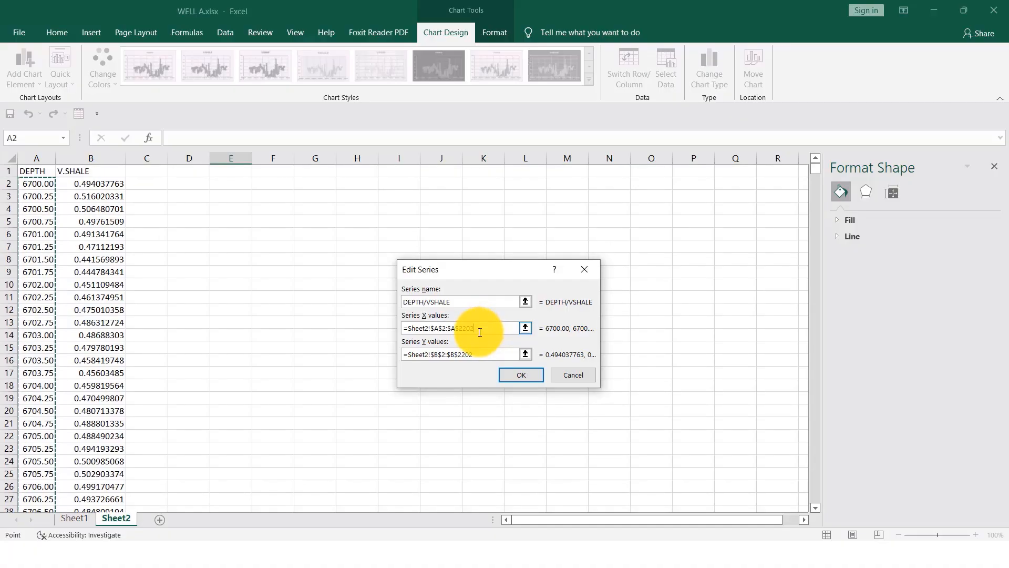
key(BackSpace)
key(BackSpace)
key(BackSpace)
key(BackSpace)
key(BackSpace)
key(BackSpace)
key(BackSpace)
key(BackSpace)
key(BackSpace)
key(BackSpace)
key(BackSpace)
key(BackSpace)
key(BackSpace)
key(BackSpace)
key(BackSpace)
key(BackSpace)
key(BackSpace)
key(BackSpace)
key(BackSpace)
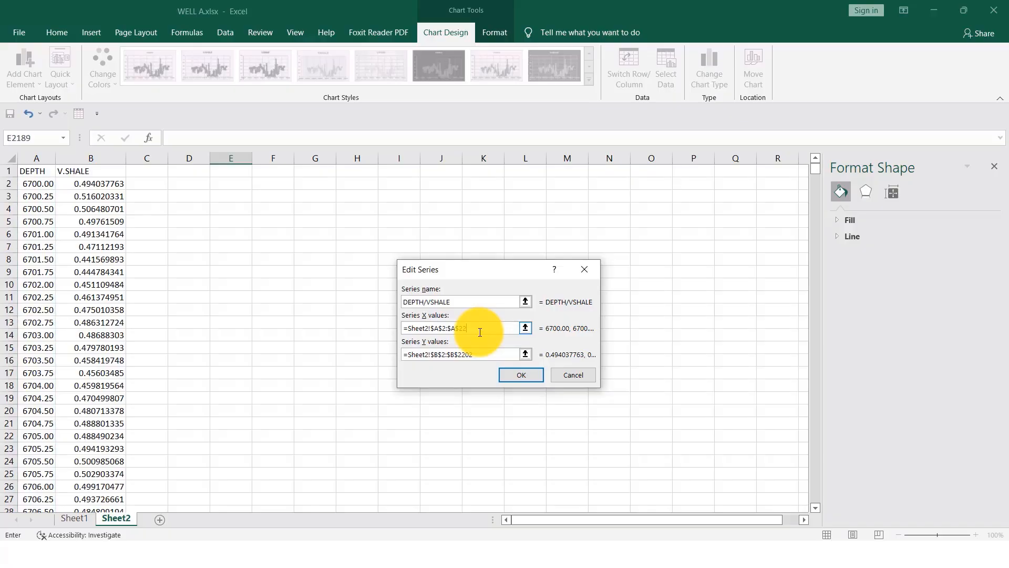
click(110, 183)
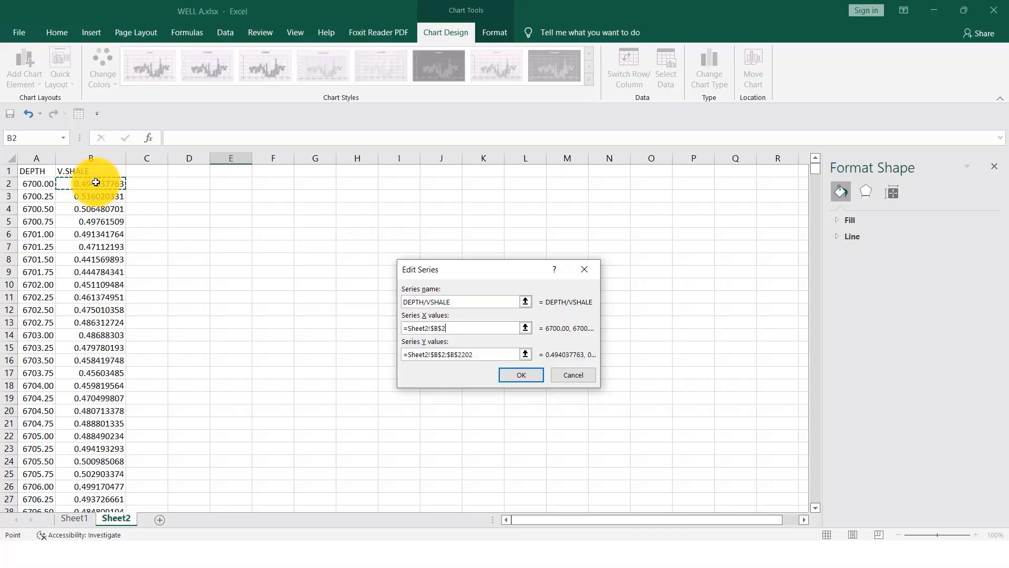
key(shift+Down)
key(ctrl+shift+Down)
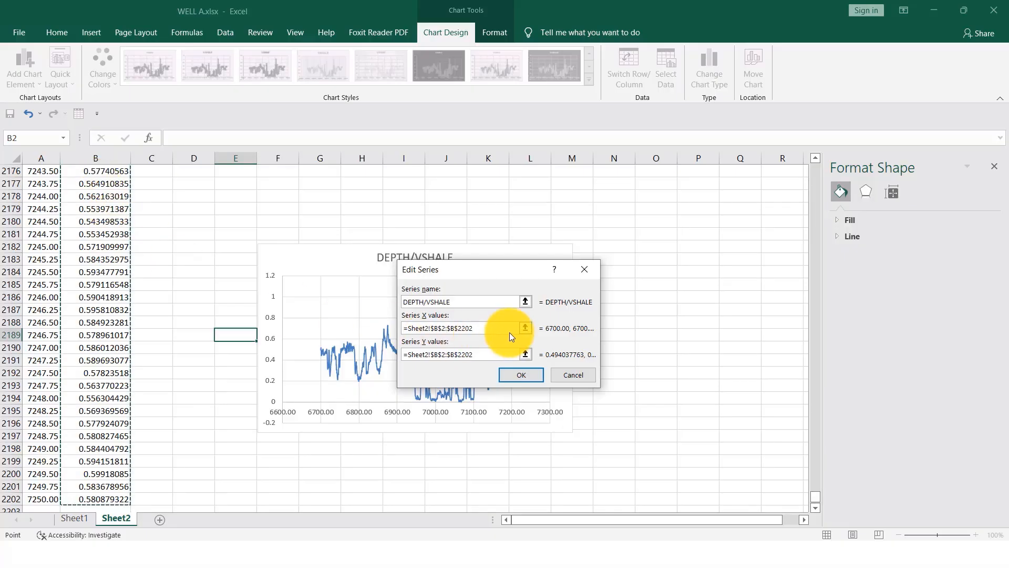
Replace the series Y values with the DEPTH data, =Sheet2!$A$2:$A$2202, and apply the data source changes to the chart
click(480, 355)
key(BackSpace)
key(BackSpace)
key(BackSpace)
key(BackSpace)
key(BackSpace)
key(BackSpace)
key(BackSpace)
key(BackSpace)
key(BackSpace)
key(BackSpace)
key(BackSpace)
key(BackSpace)
key(BackSpace)
key(BackSpace)
key(BackSpace)
key(BackSpace)
key(BackSpace)
key(BackSpace)
key(BackSpace)
key(BackSpace)
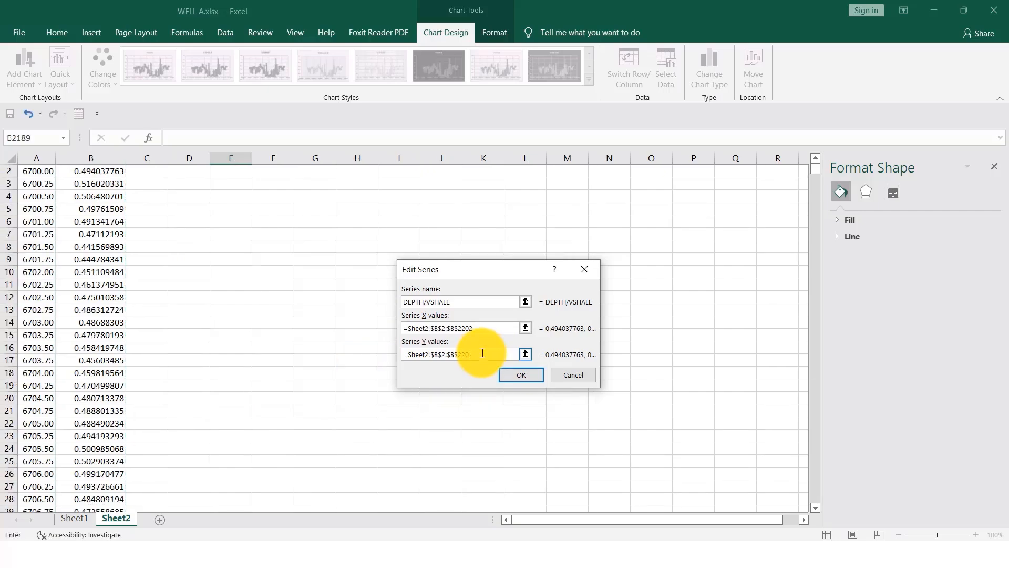
scroll(106, 268, up, 1)
click(37, 186)
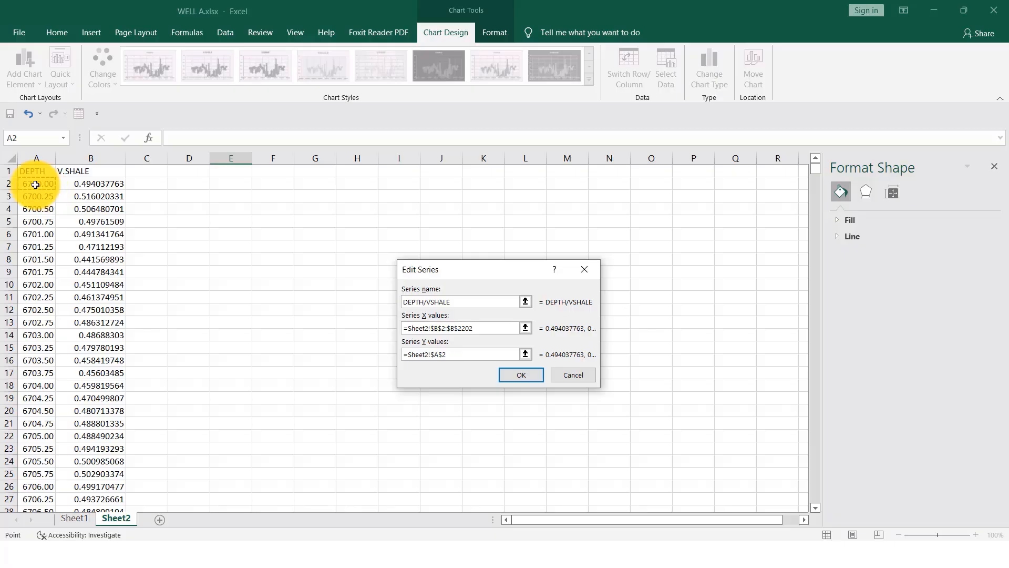
key(ctrl+shift+Down)
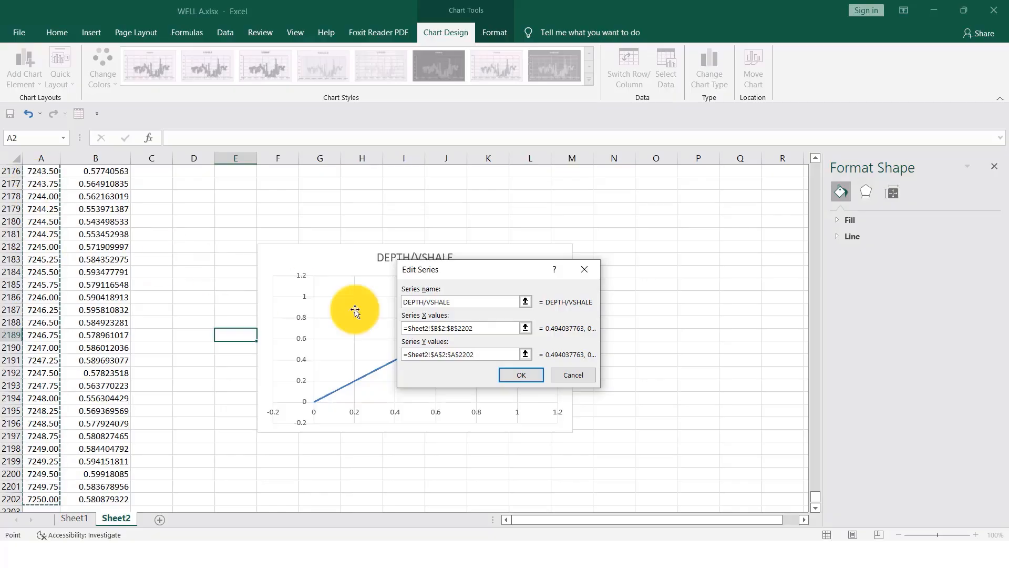
click(515, 373)
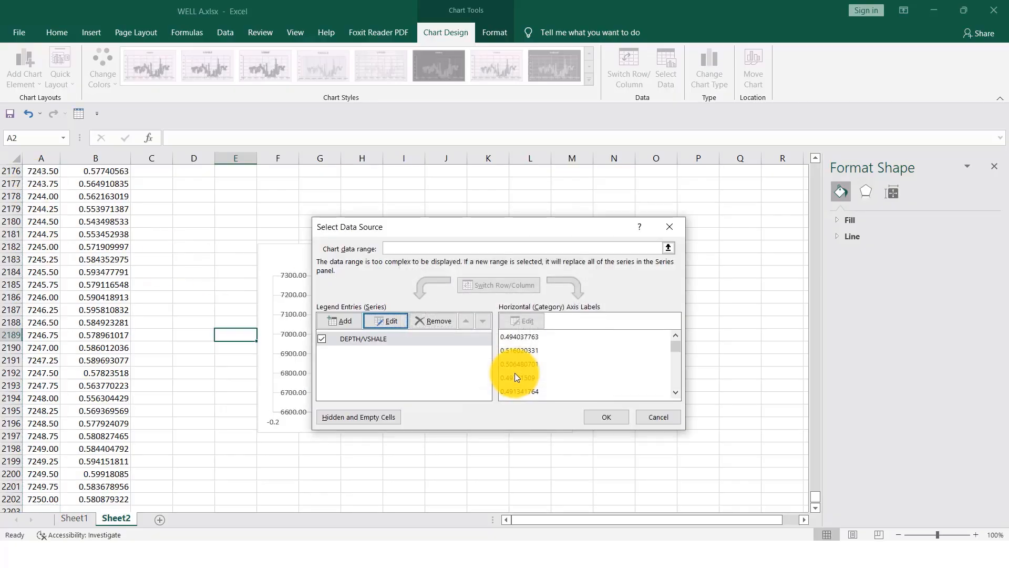
click(612, 416)
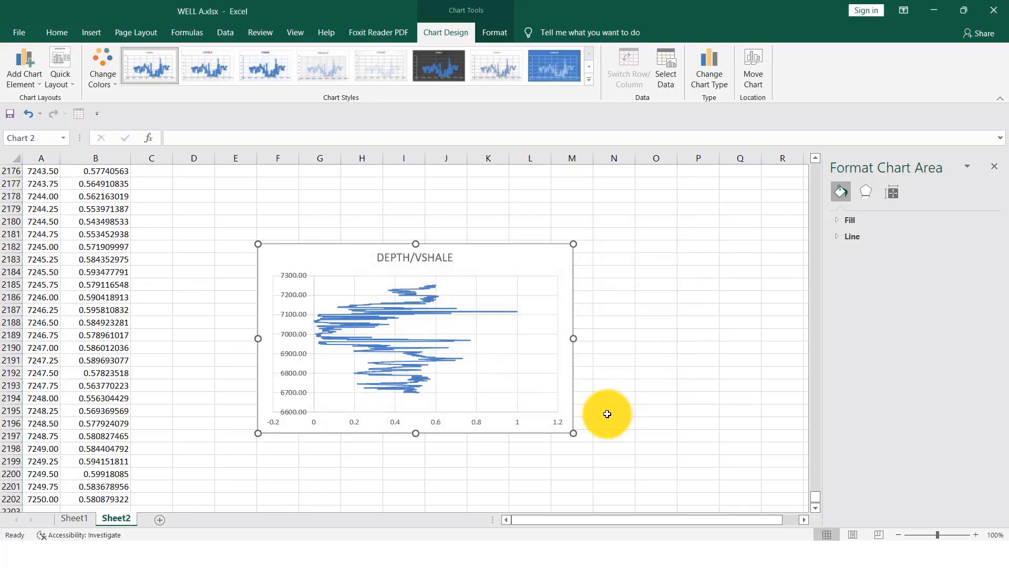
scroll(604, 414, down, 2)
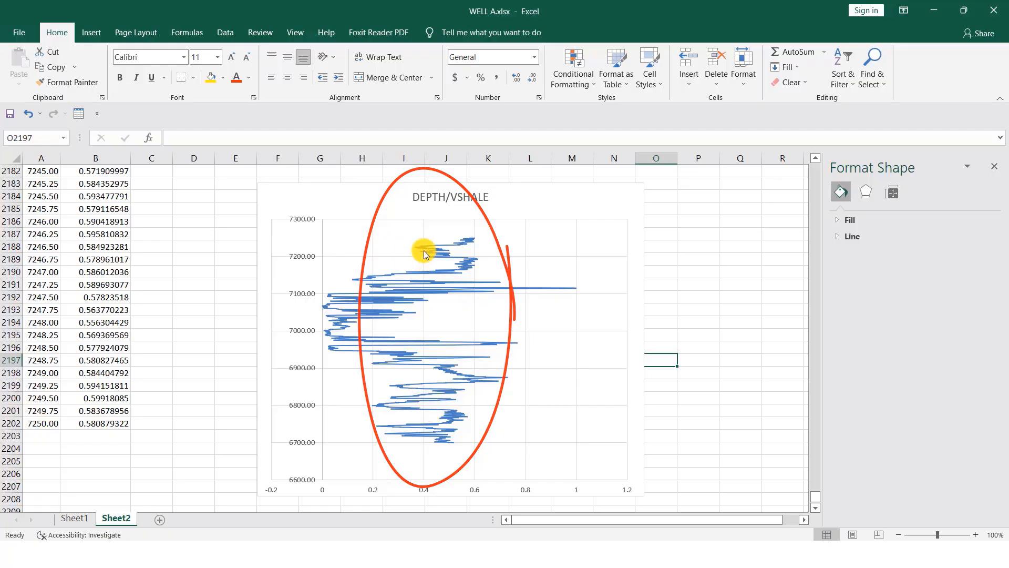
scroll(426, 268, down, 1)
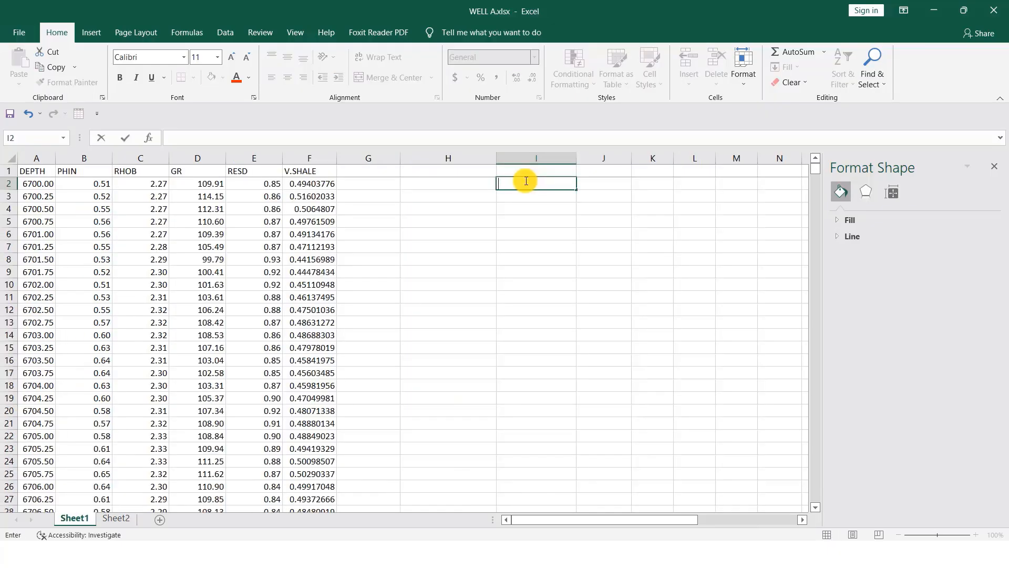
Enter the note "Vshale-cutoff = 0.4" in I2 on Sheet1, moving it to J2 and widening column J to fit it
text(Vshale-cutoff)
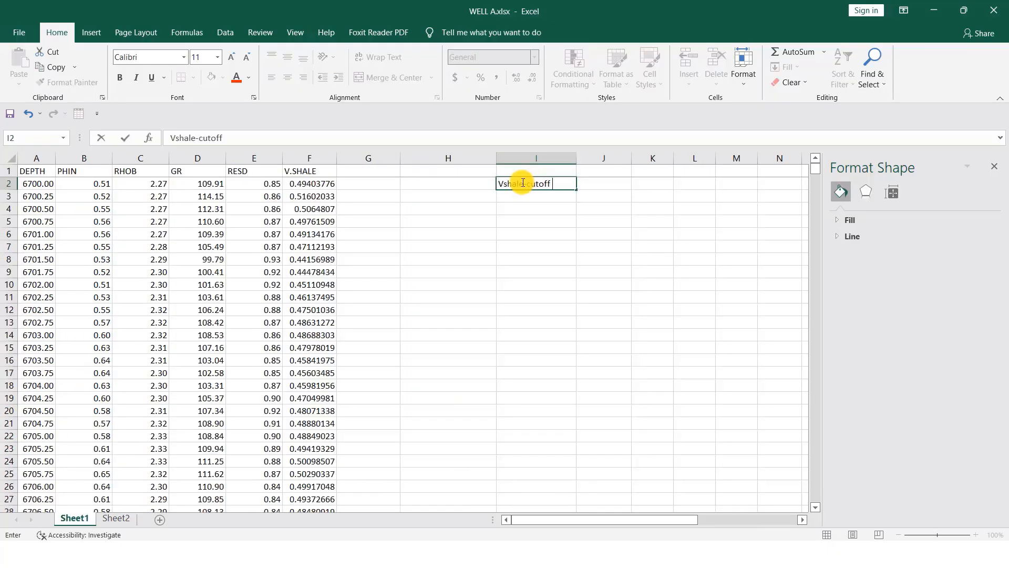
text( = 0.4)
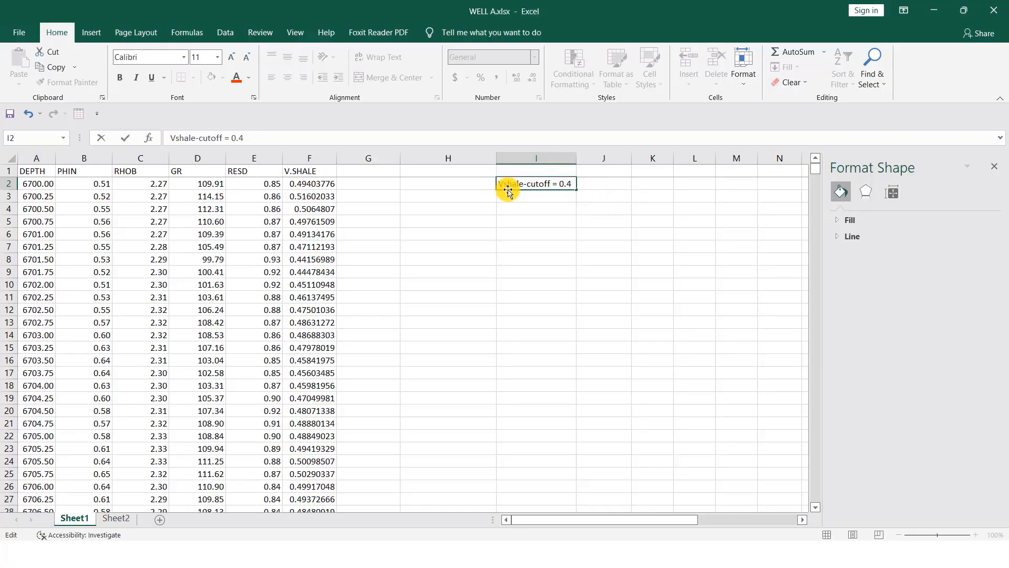
drag(509, 189, 594, 184)
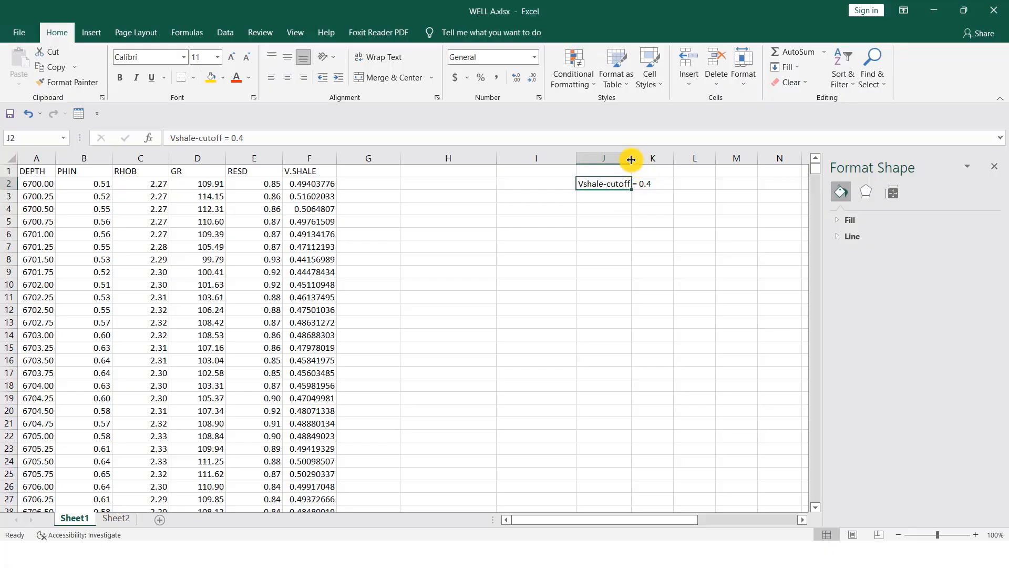
drag(632, 157, 680, 158)
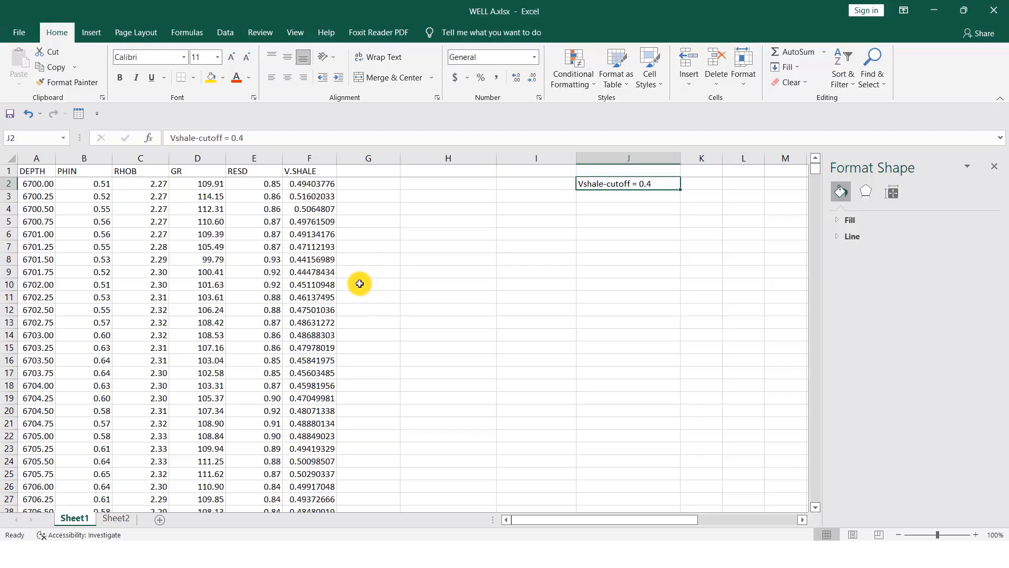
Enter the header SAND/SHALE in cell G1, beside the V.SHALE column
click(372, 174)
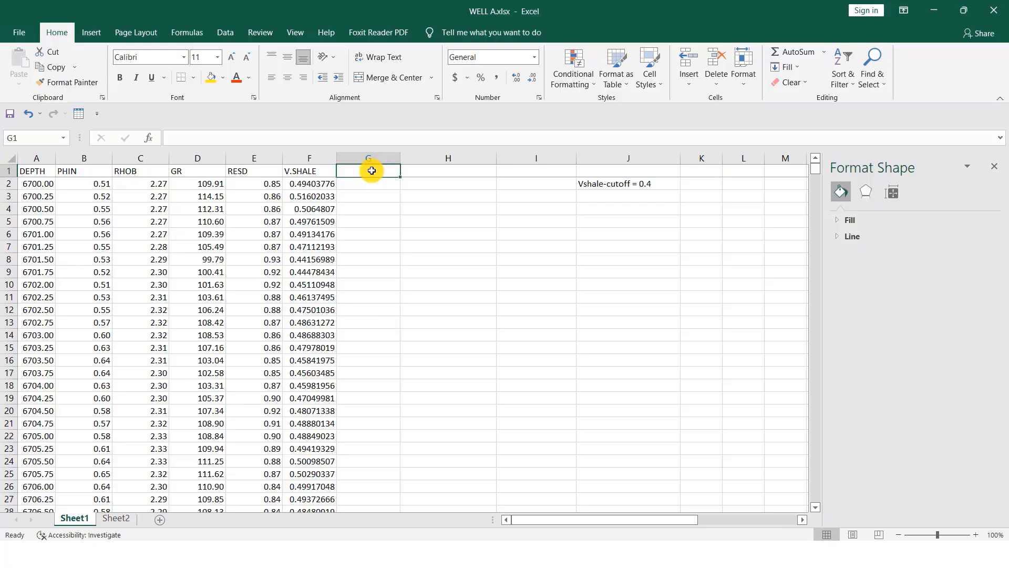
text(SAN)
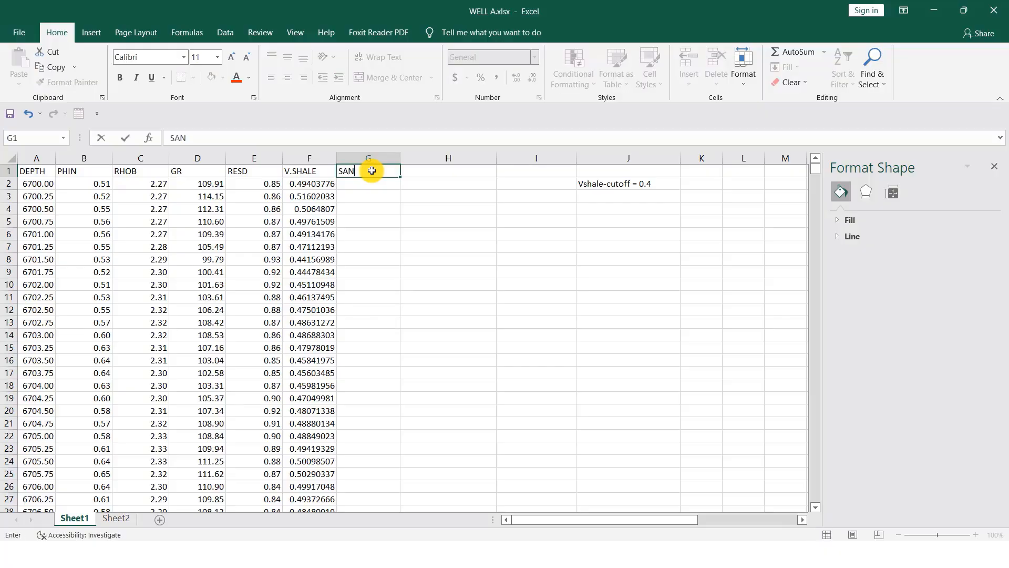
text(D/SHALE)
Enter =IF(F2<=0.4,"SAND","SHALE") in G2 and fill the formula down the SAND/SHALE column
click(378, 185)
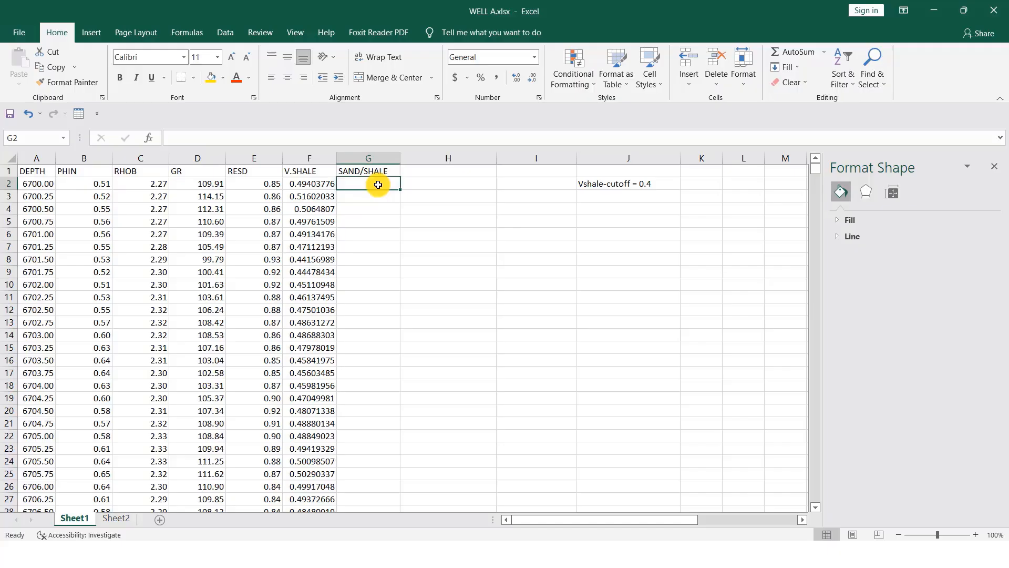
text(=)
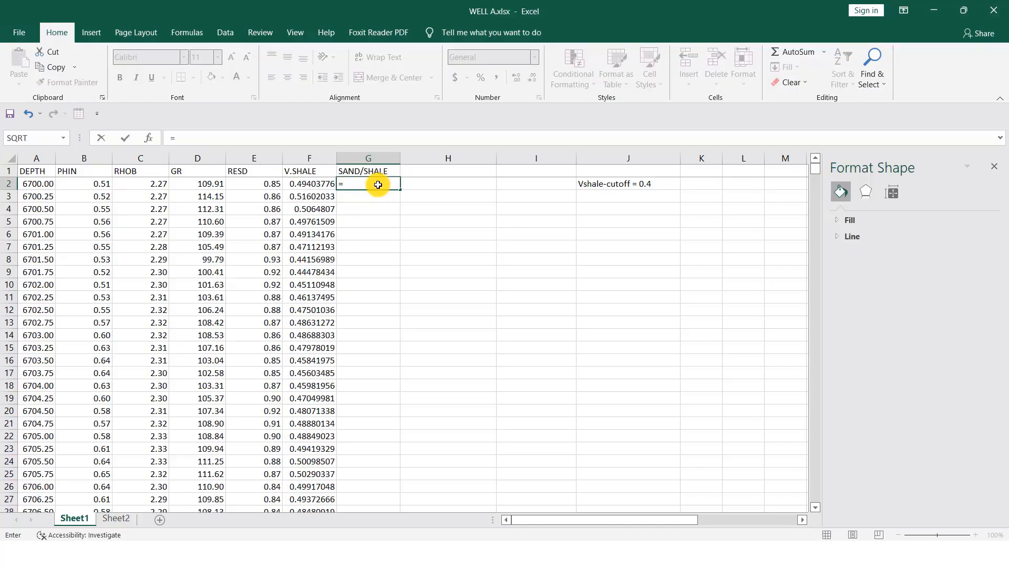
text(IF)
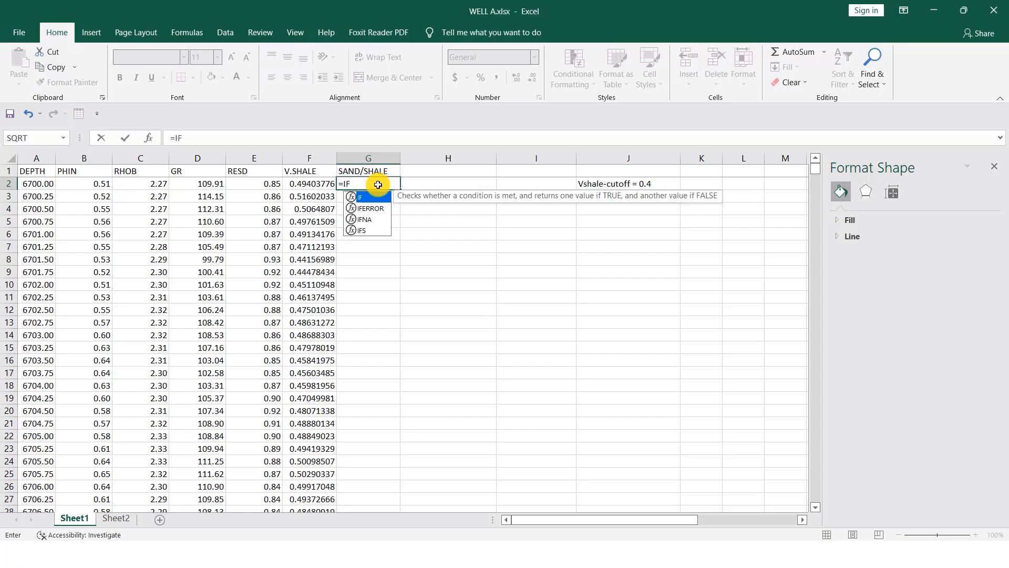
text(()
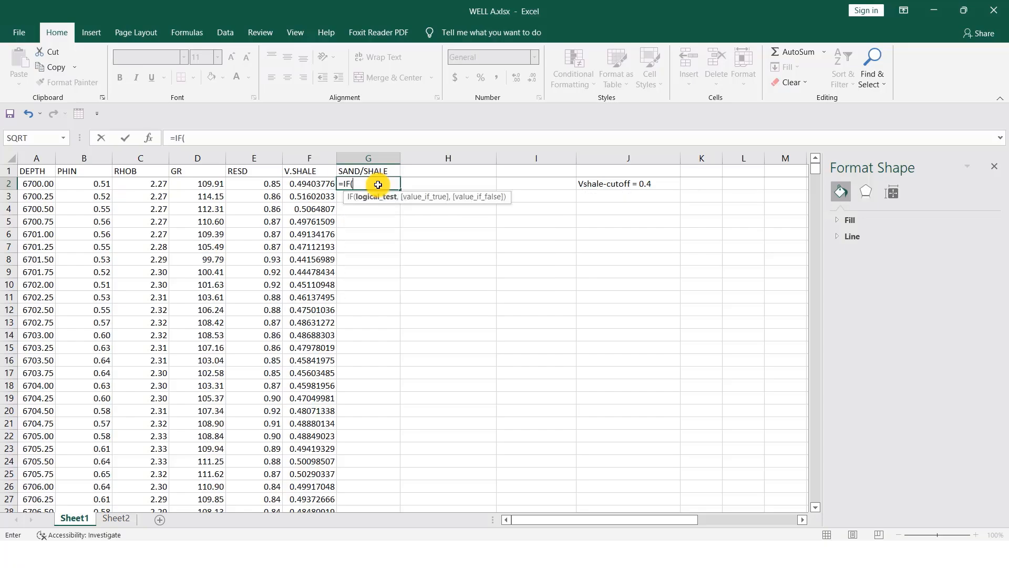
click(317, 185)
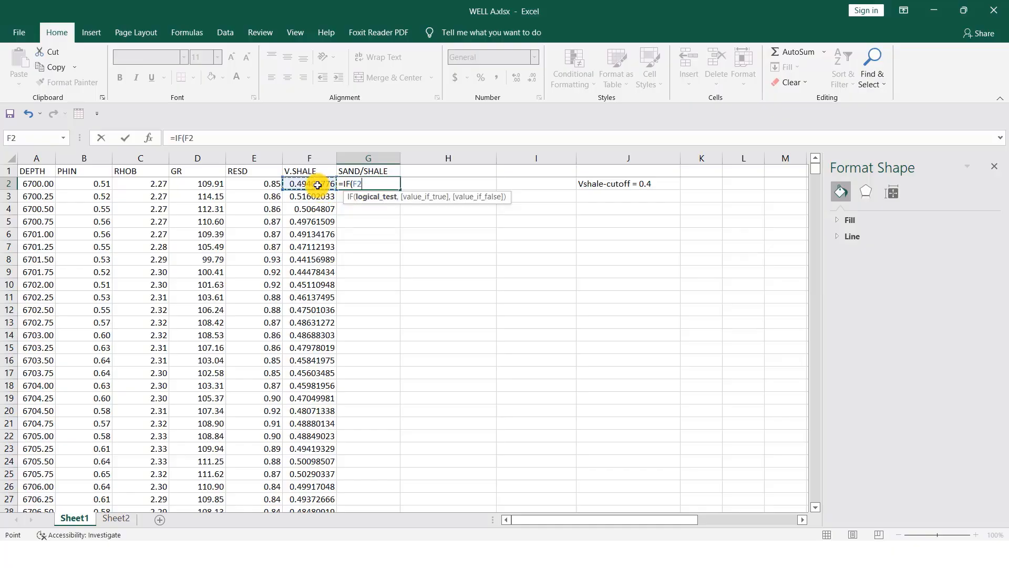
text(<=0.4,)
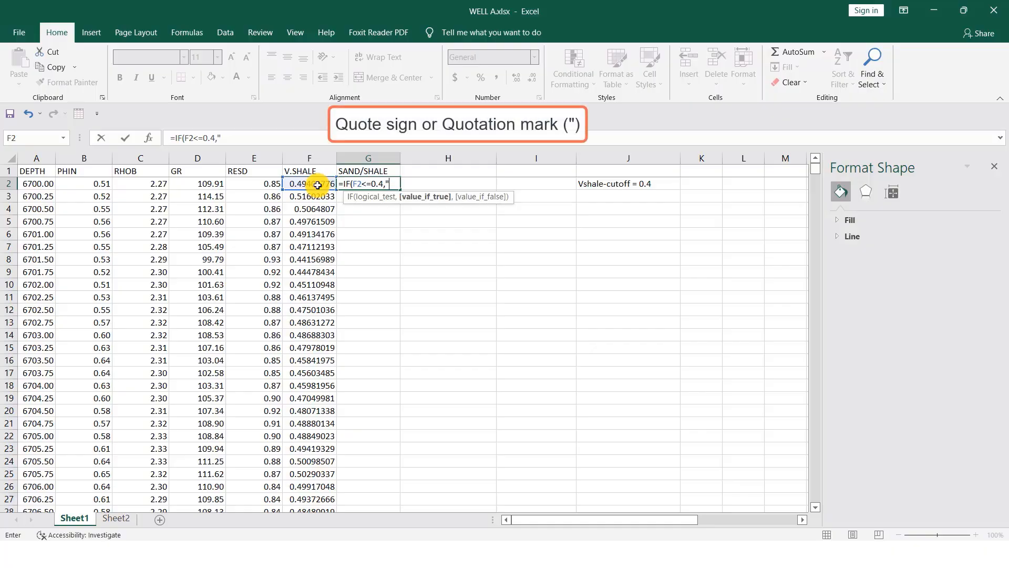
text("SA)
text(BD)
key(BackSpace)
key(BackSpace)
text(ND")
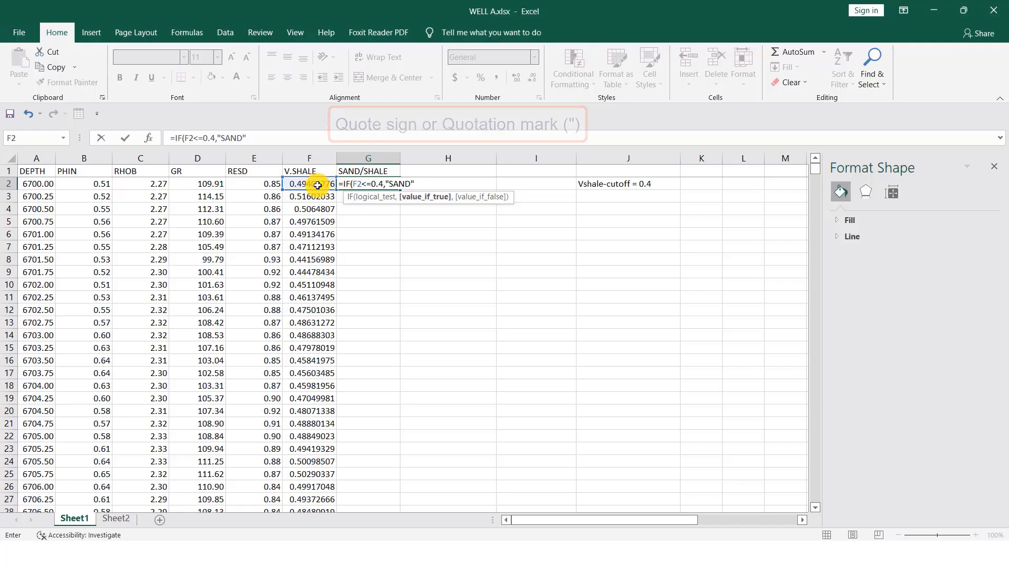
text(,)
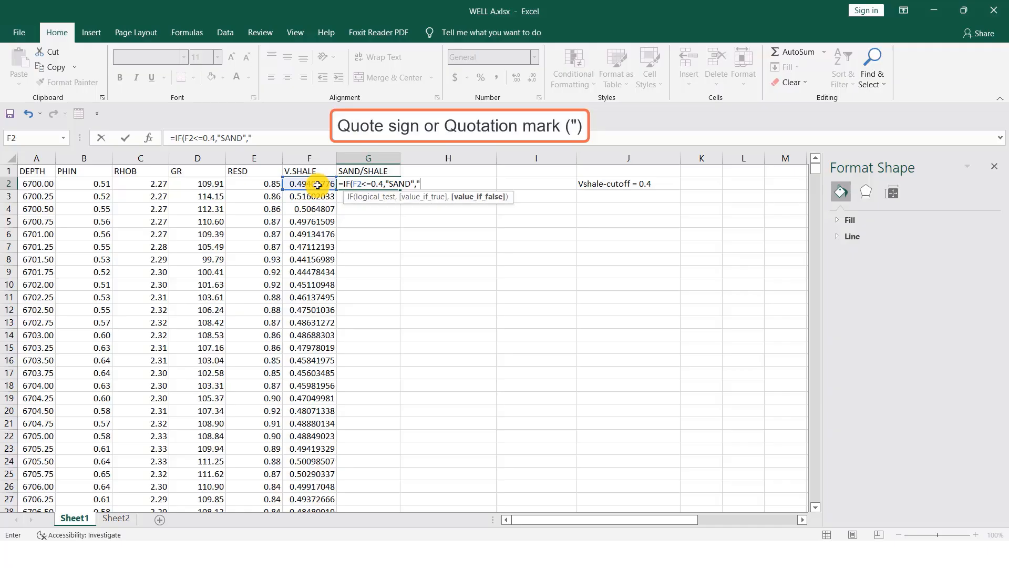
text(SHALE"))
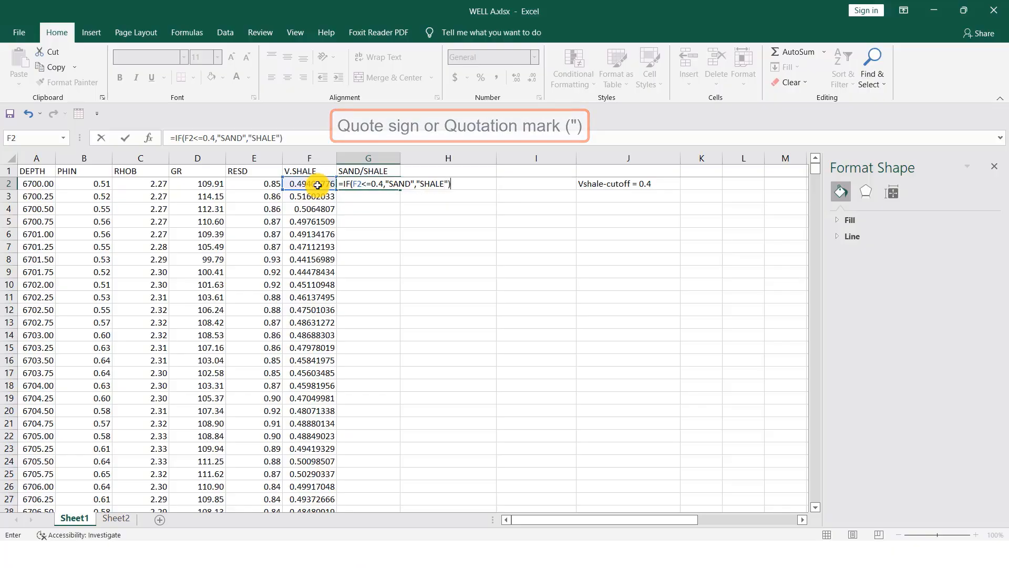
key(Return)
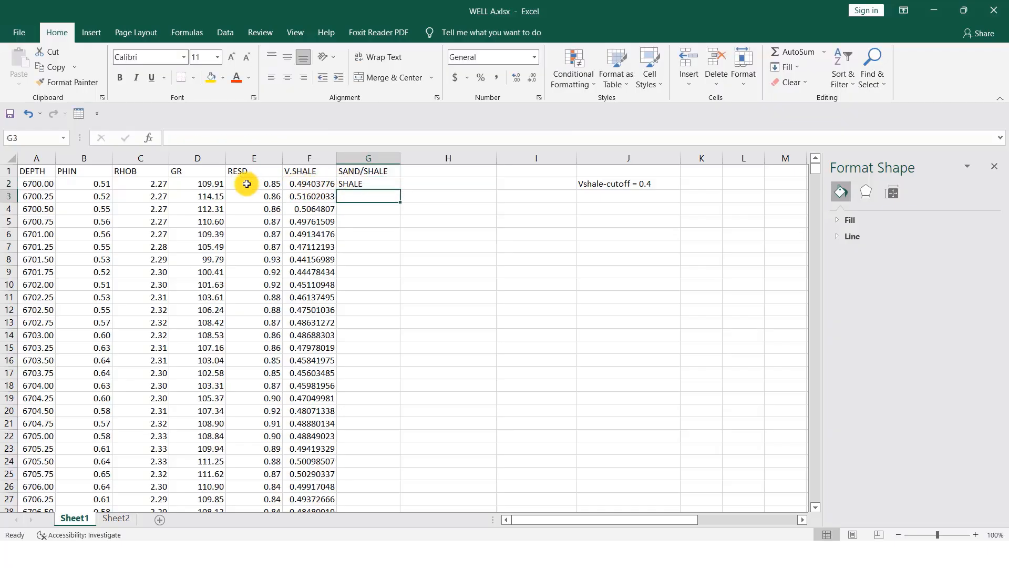
click(353, 184)
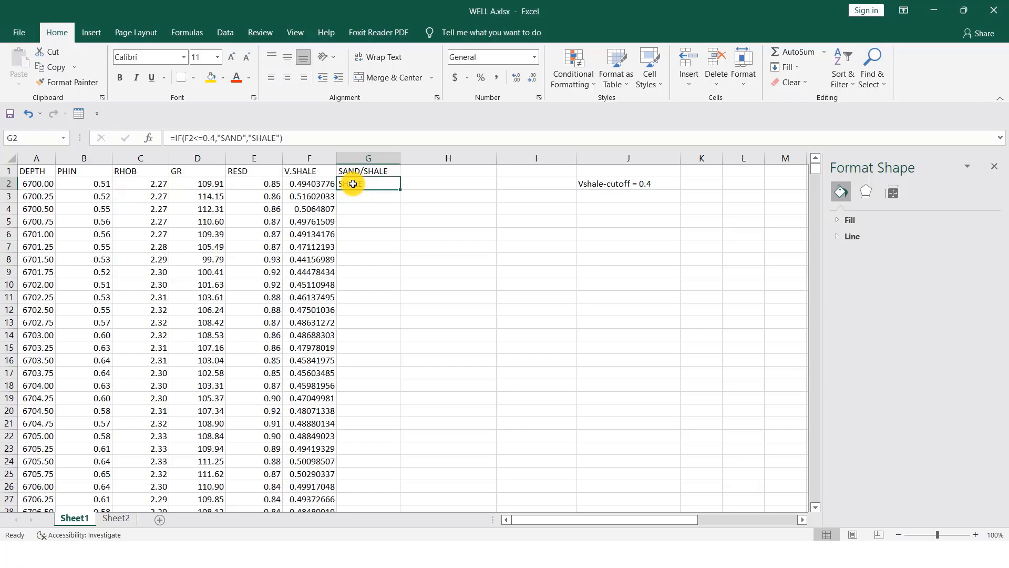
double_click(400, 189)
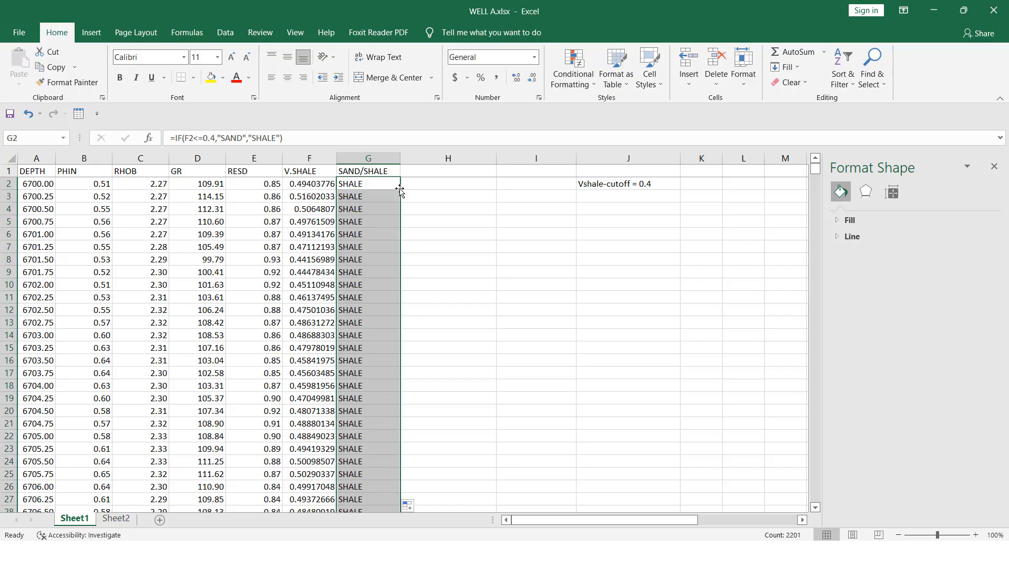
Examine the SAND/SHALE classifications down column G against the V.SHALE values, selecting the interval G70:G83
scroll(400, 199, down, 20)
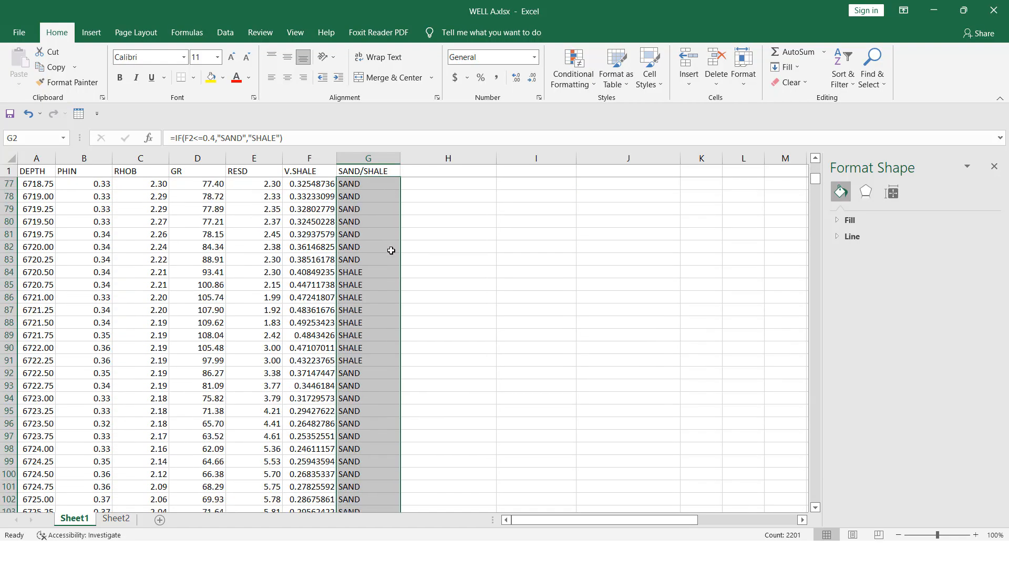
scroll(391, 251, up, 7)
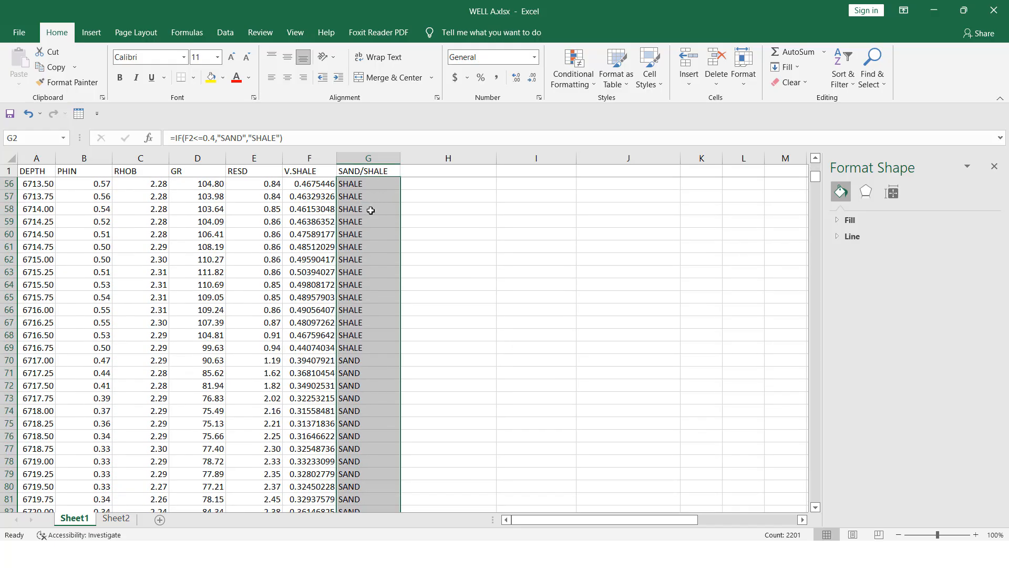
scroll(371, 210, down, 6)
scroll(353, 223, up, 3)
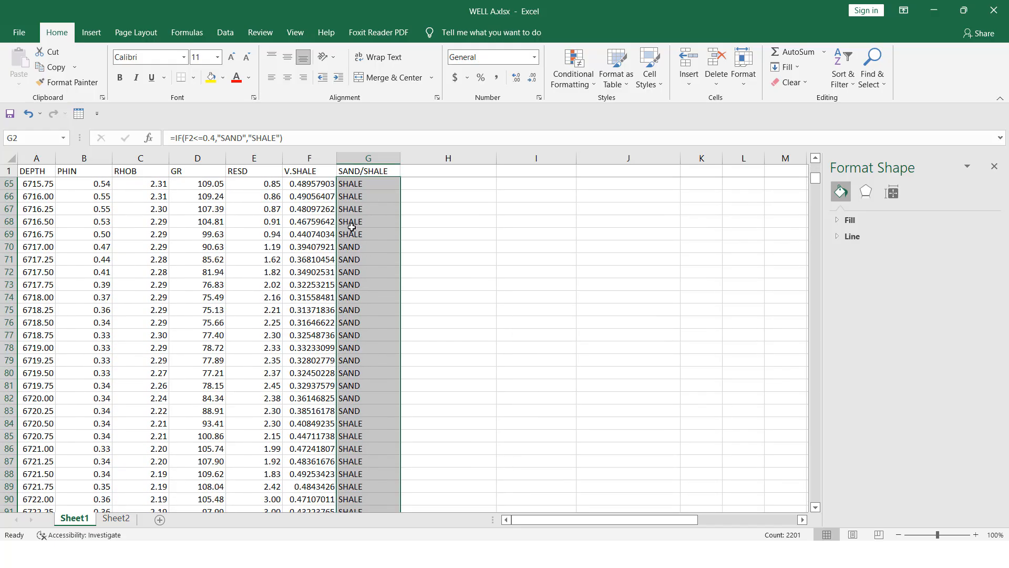
drag(347, 247, 355, 413)
scroll(359, 394, down, 1)
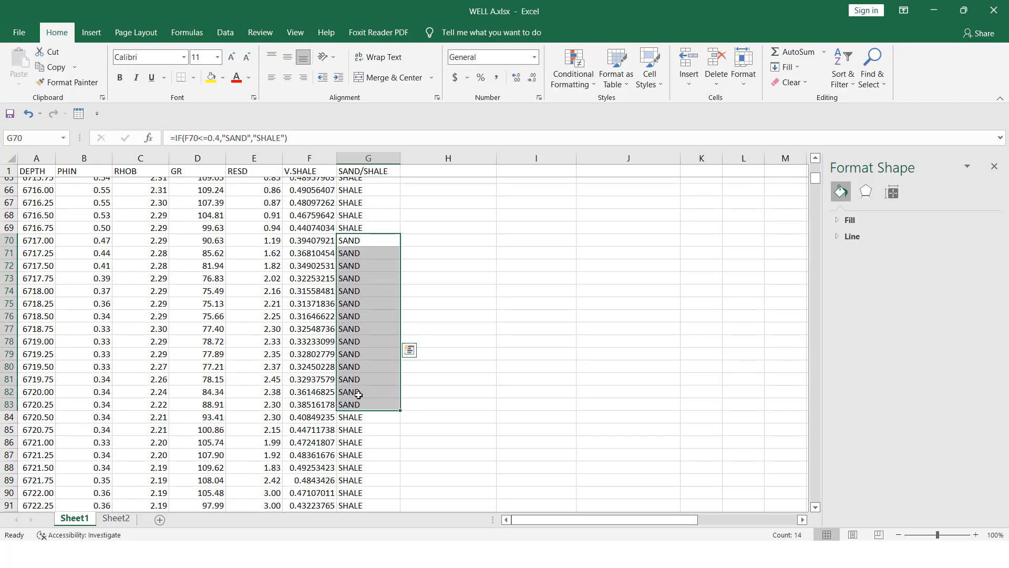
scroll(358, 394, down, 6)
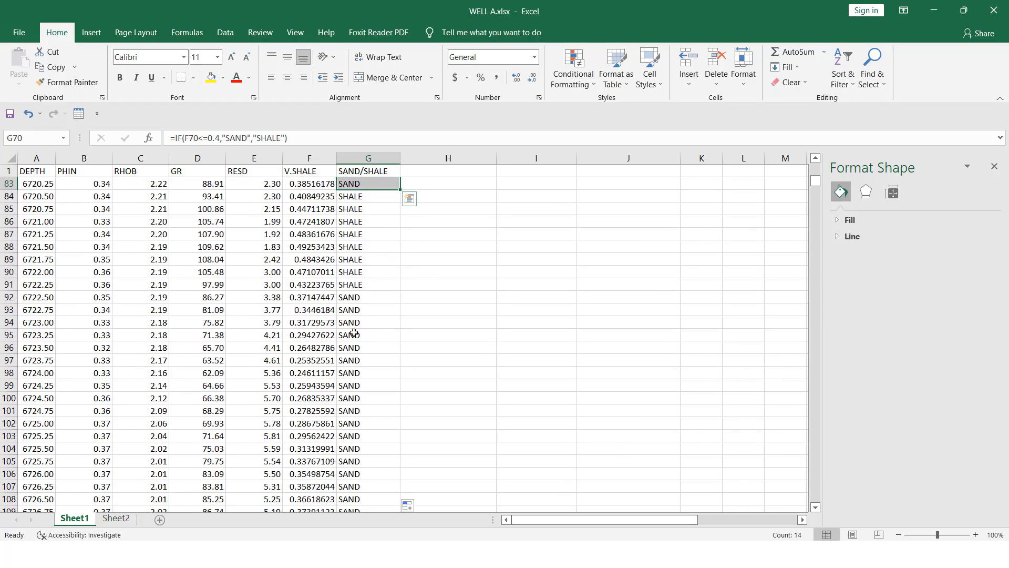
scroll(353, 333, down, 1)
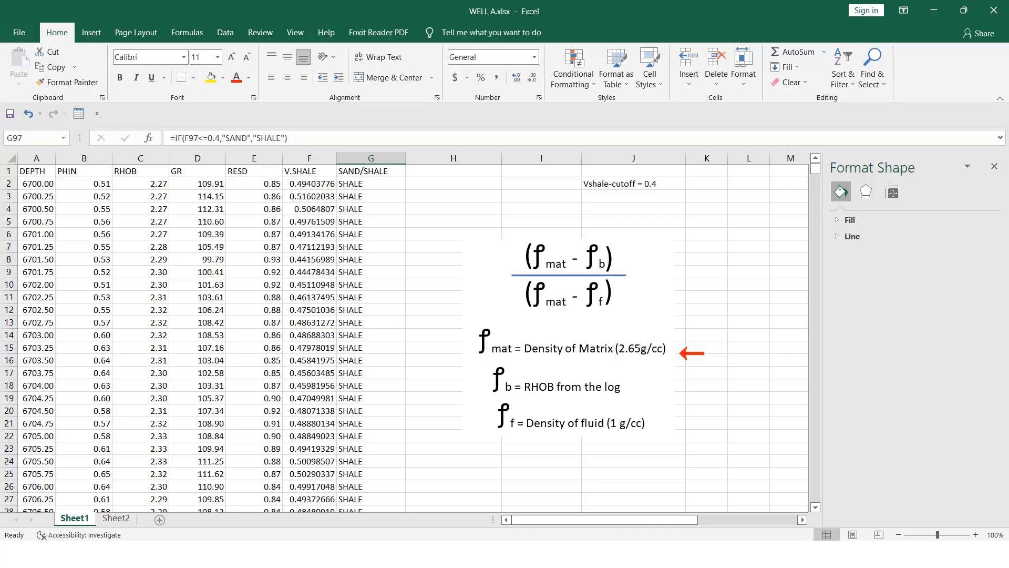
Enter the header PHID DENSITY in cell H1, beside the SAND/SHALE column
click(132, 168)
click(128, 158)
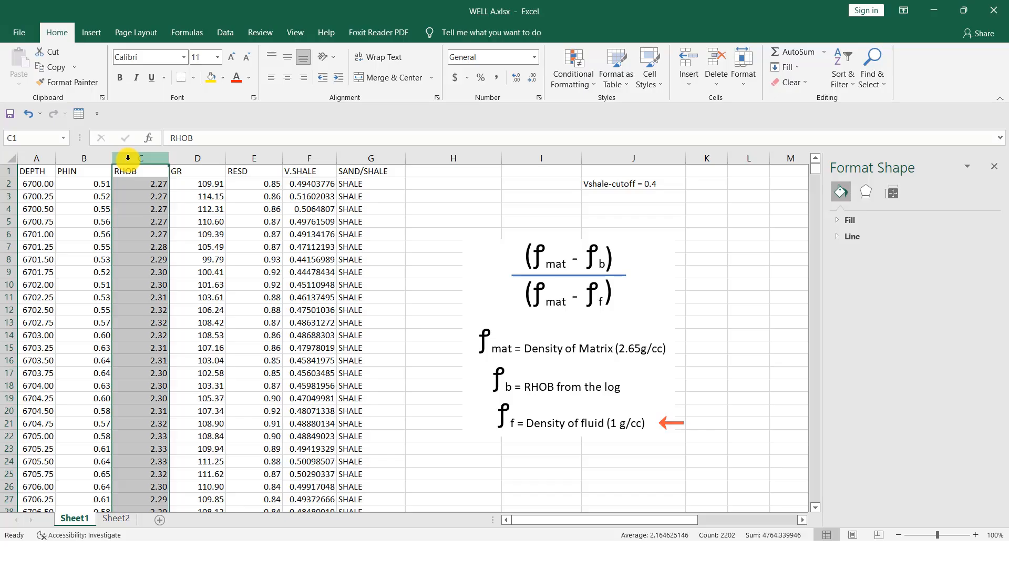
click(443, 189)
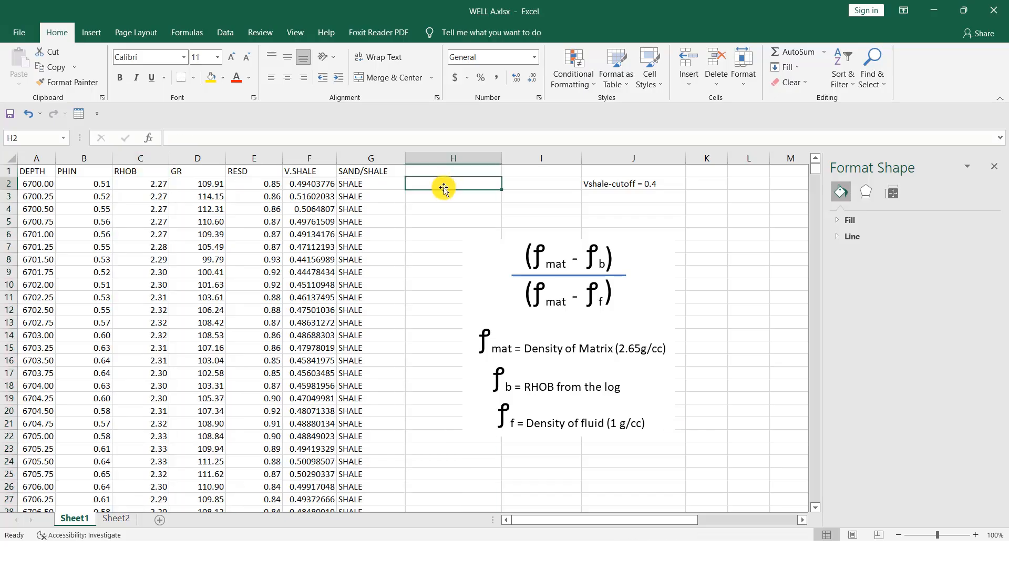
click(440, 169)
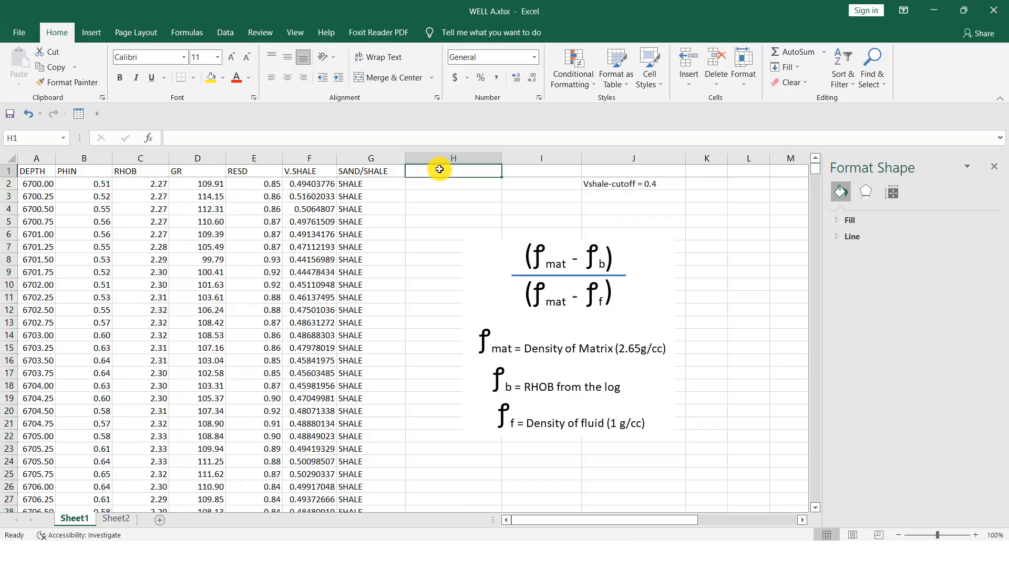
text(PH)
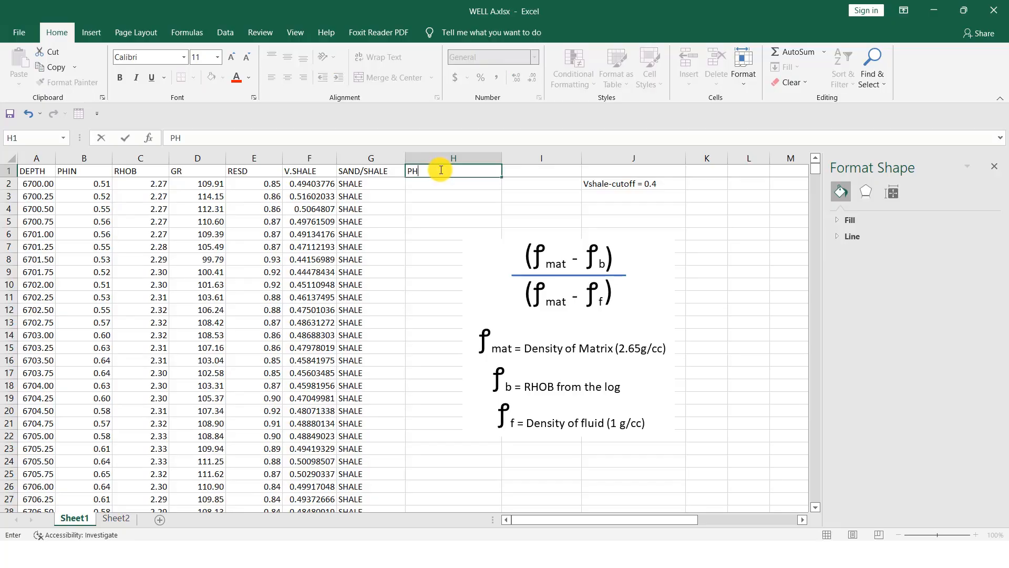
text(ID DENSITY)
key(Return)
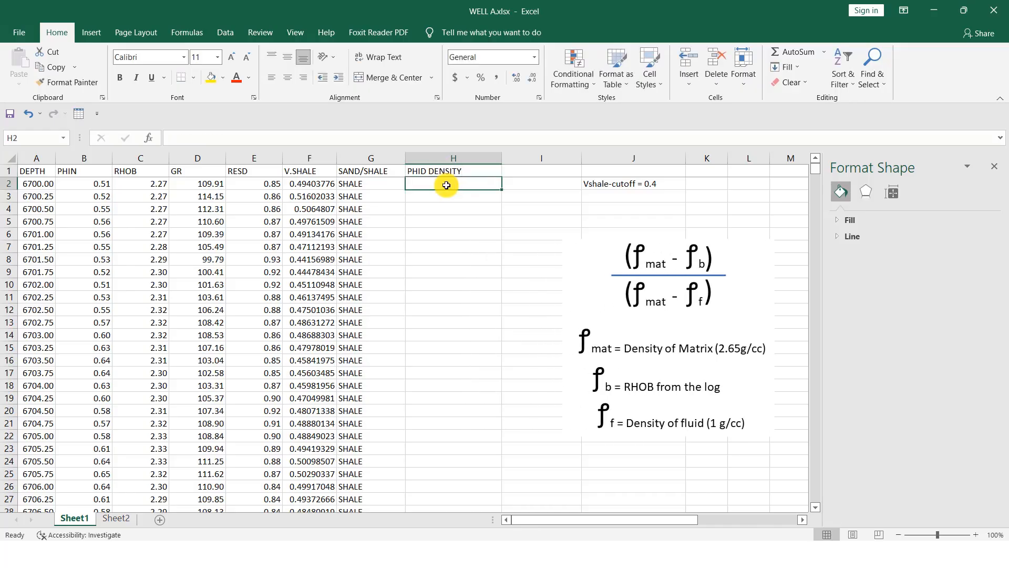
Enter the density porosity formula =(2.65-C2)/(2.65-1) in cell H2, using the RHOB value
text(=)
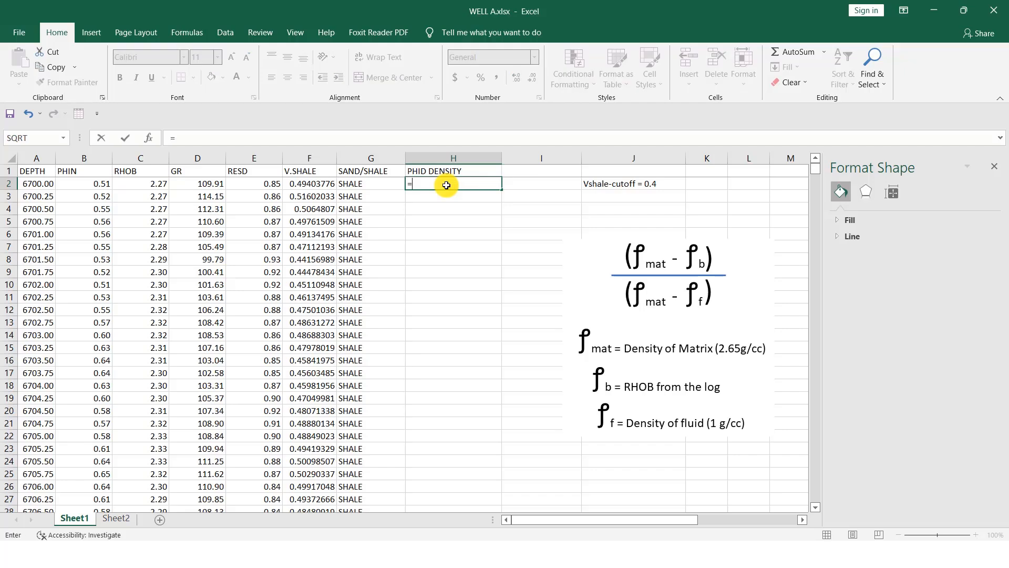
text((2.65-)
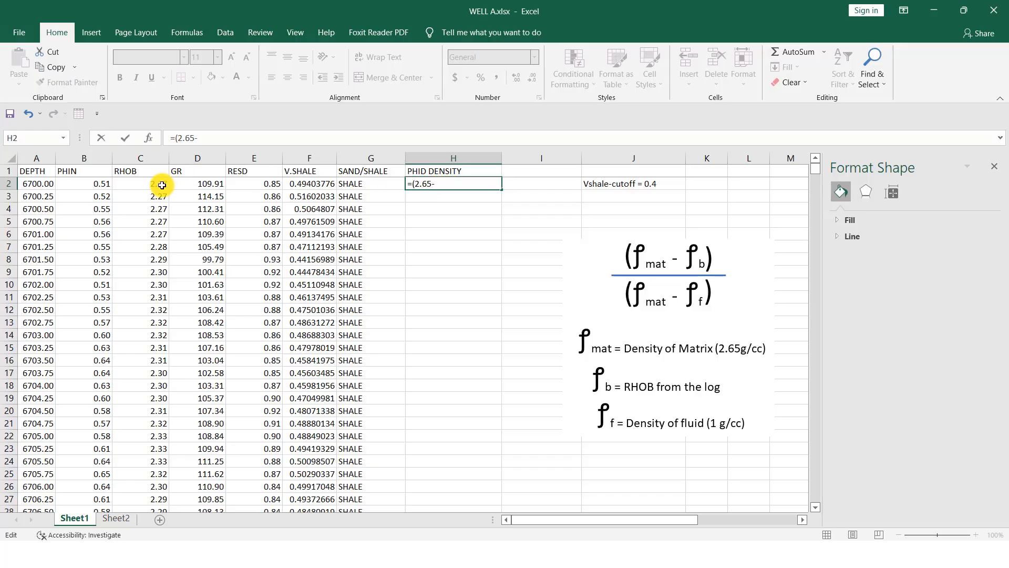
click(139, 183)
text()/)
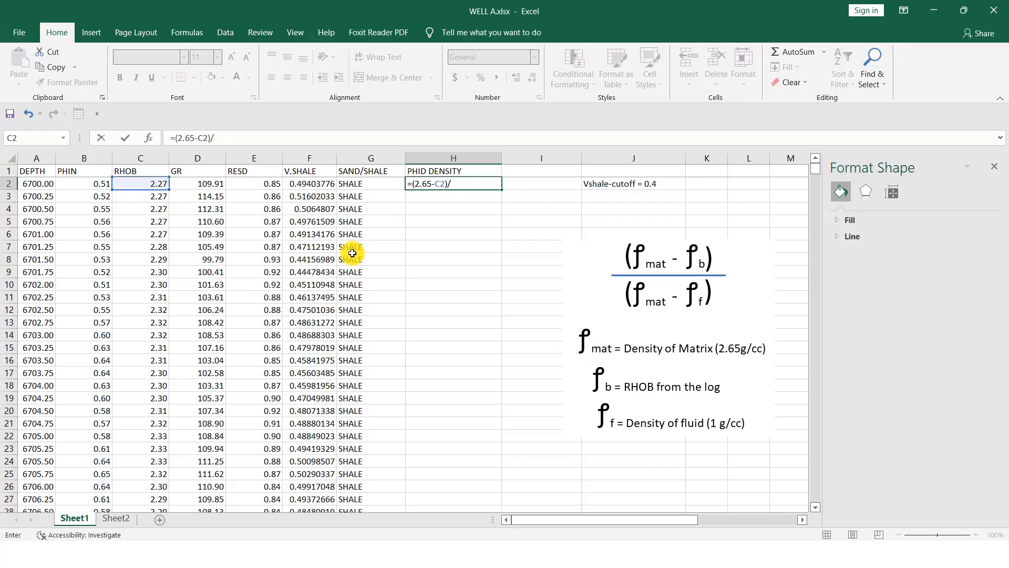
text(((2.65-1))
key(Return)
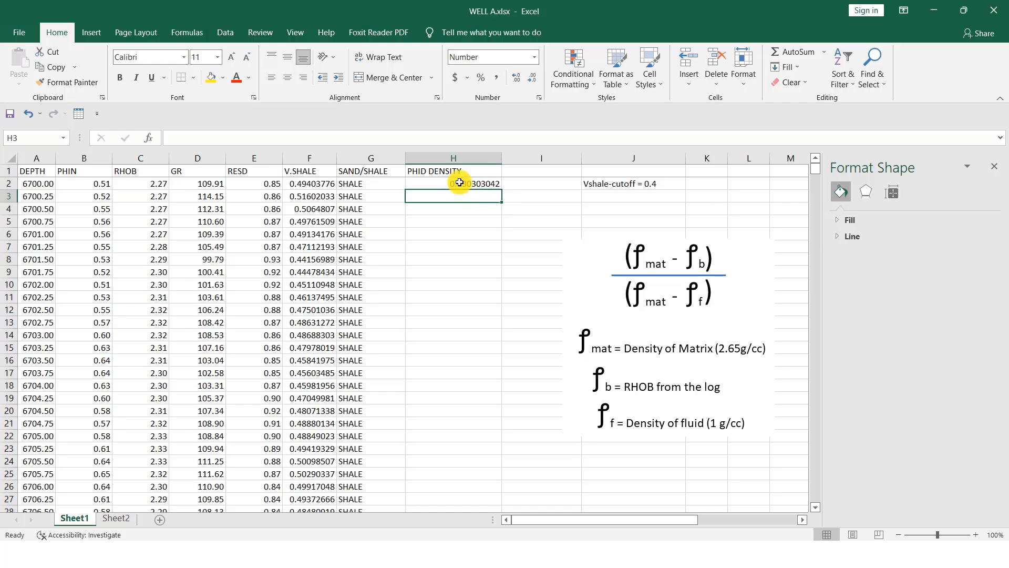
Fill the H2 formula down the PHID DENSITY column and narrow column H to fit its contents
click(459, 183)
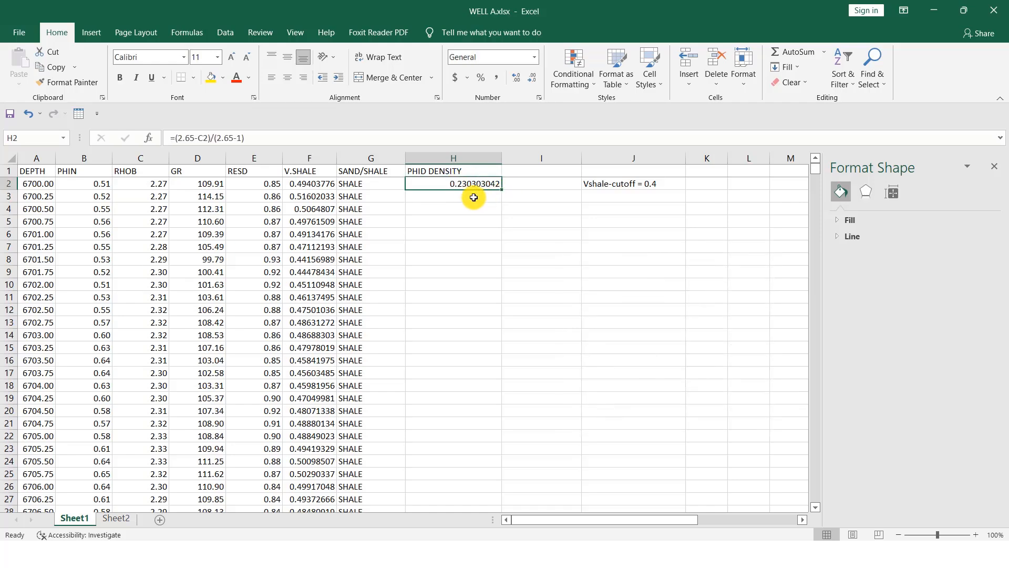
double_click(501, 190)
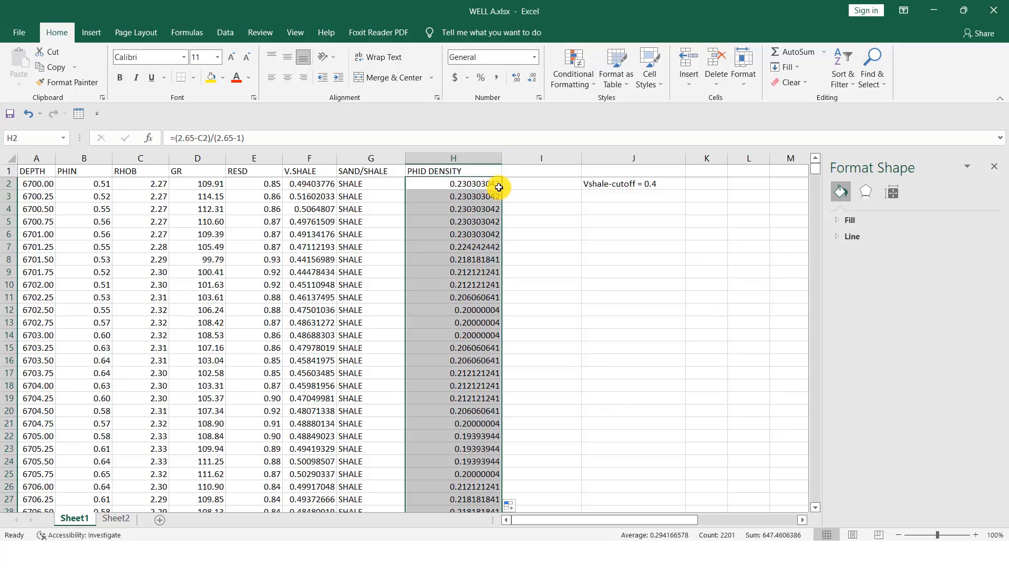
click(506, 173)
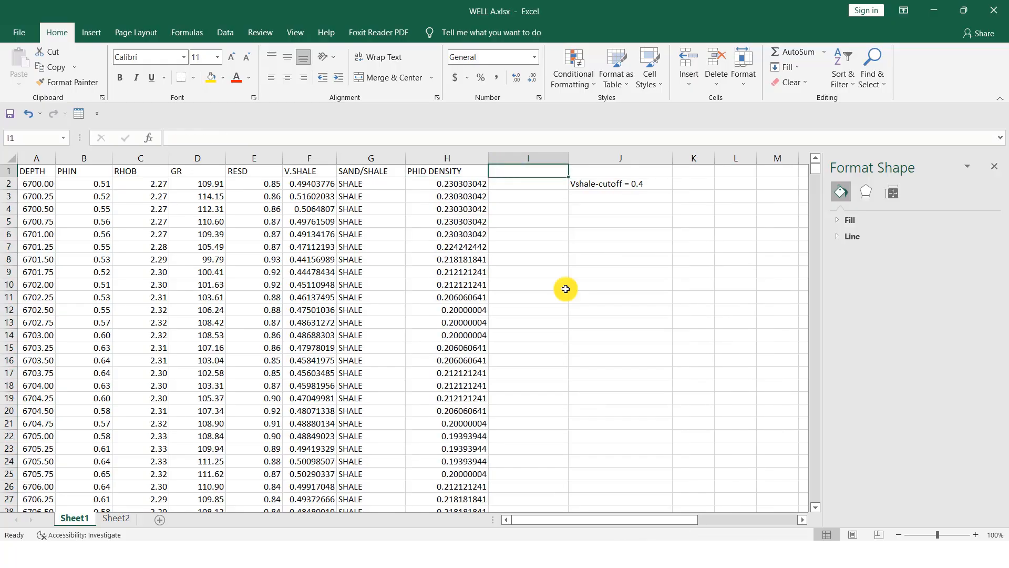
click(443, 173)
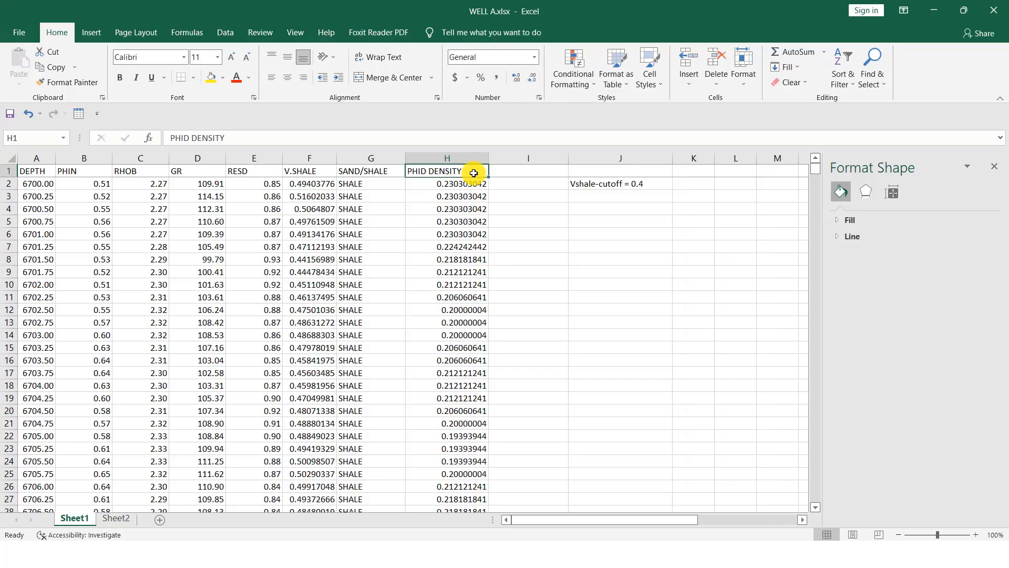
Enter the header PHIA Aveg in cell I1, beside the PHID DENSITY column
click(527, 173)
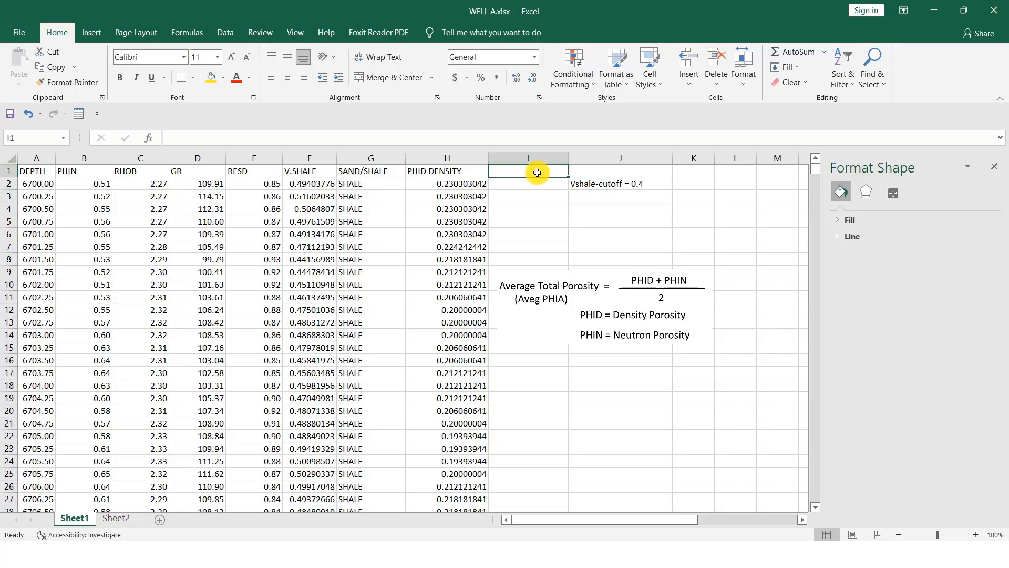
text(PH)
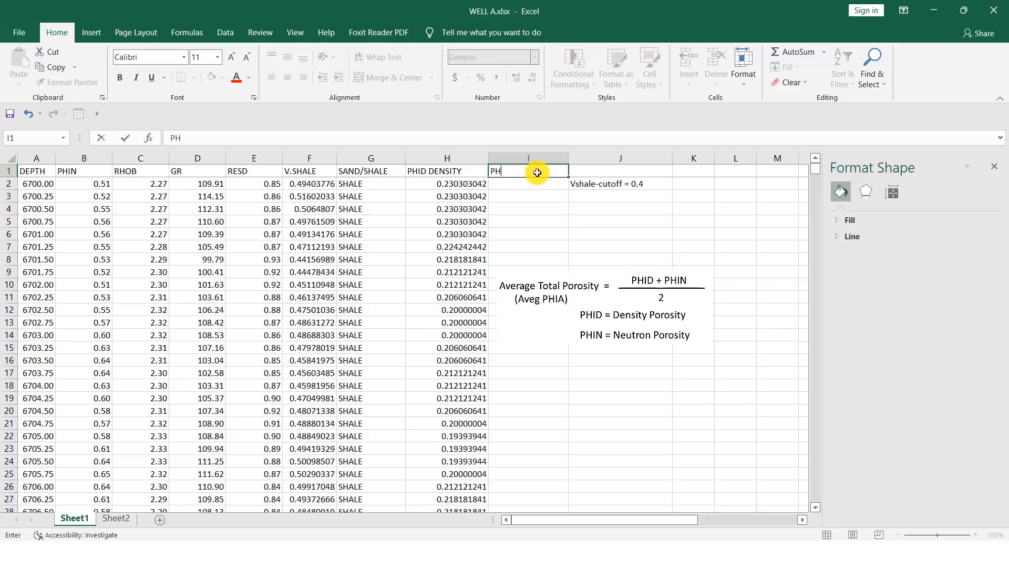
text(IA)
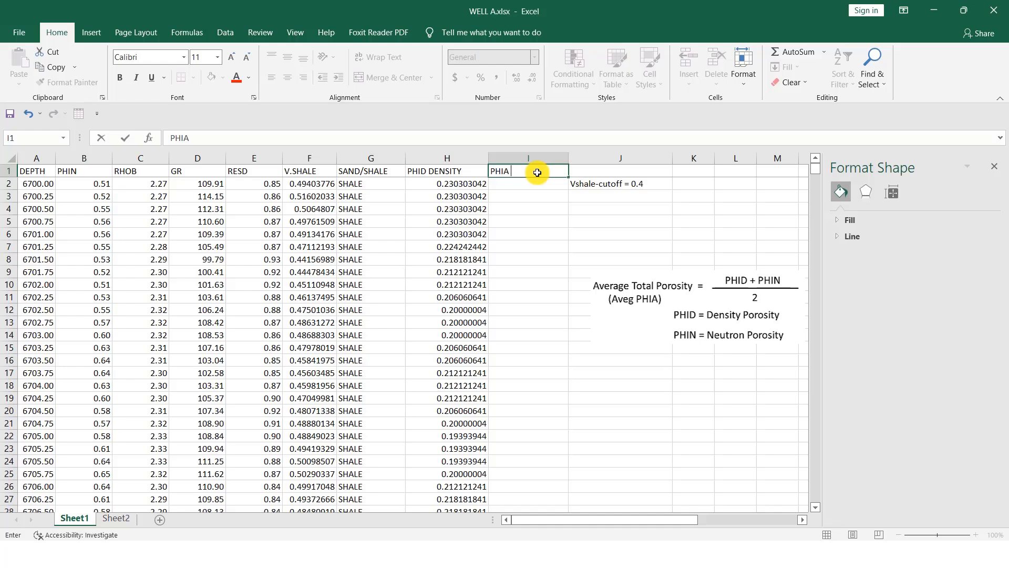
text( Aveg)
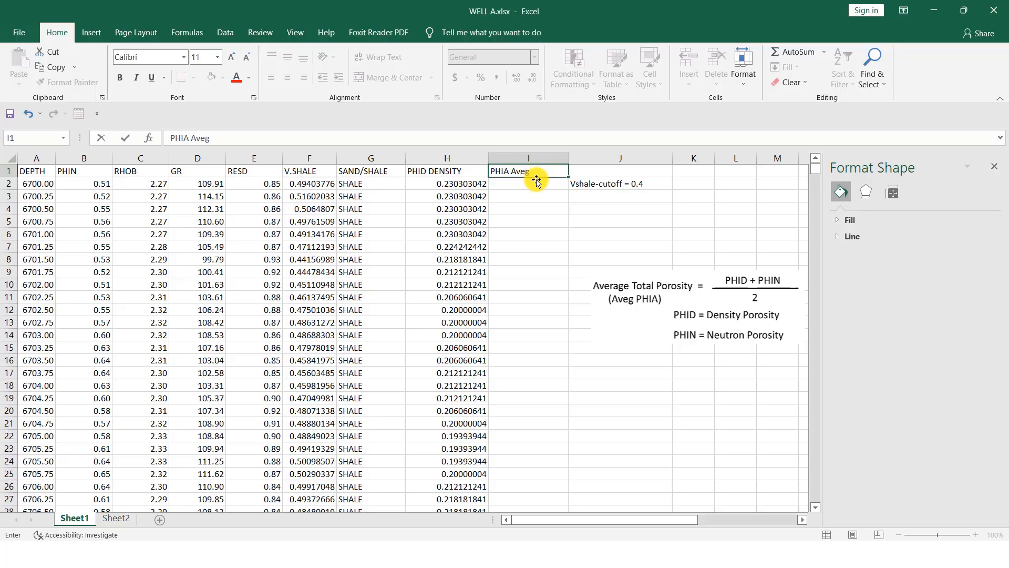
Enter the average porosity formula =(H2+B2)/2 in cell I2, averaging the PHID DENSITY and PHIN values
click(535, 185)
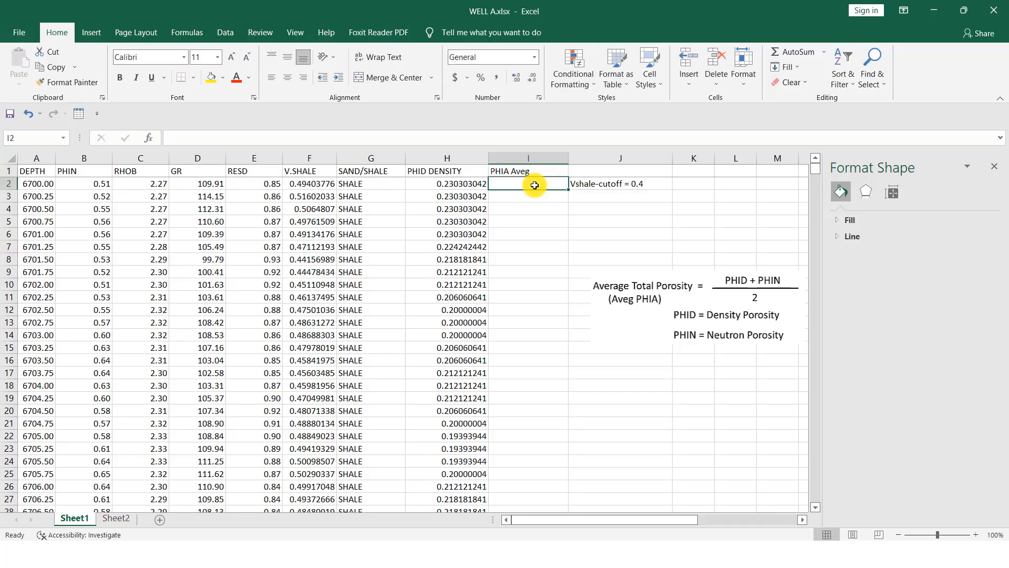
text(=)
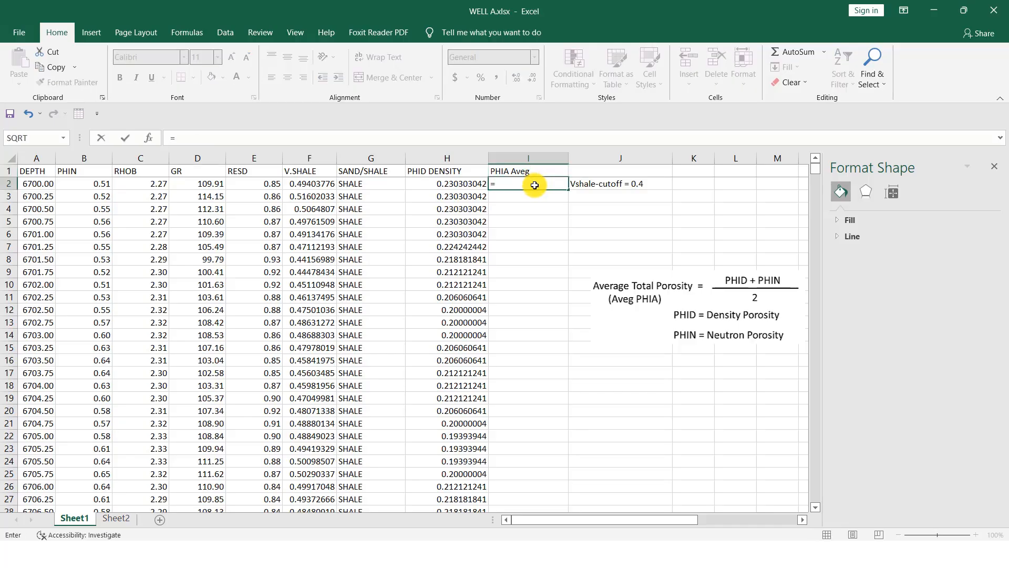
text(()
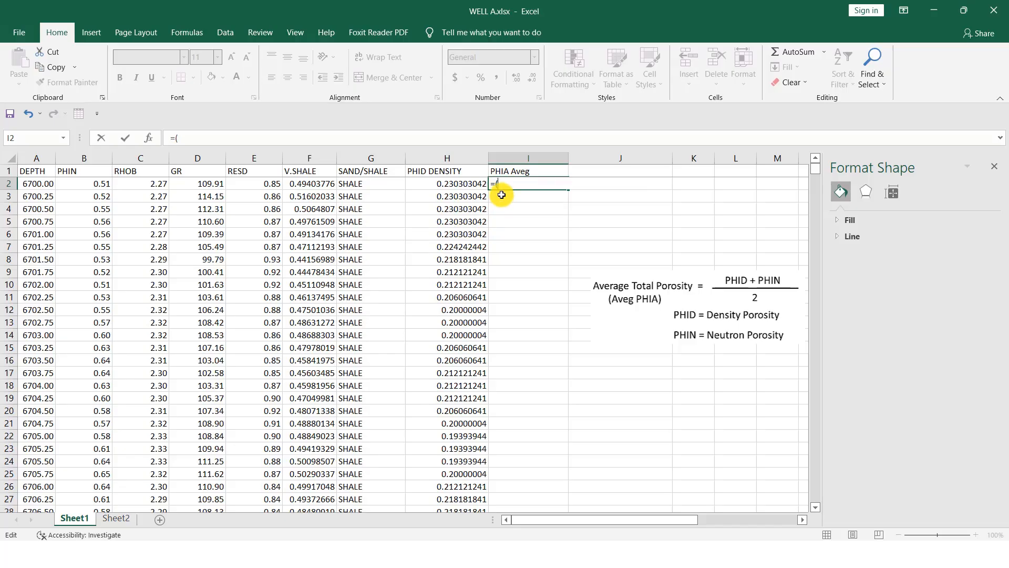
click(454, 186)
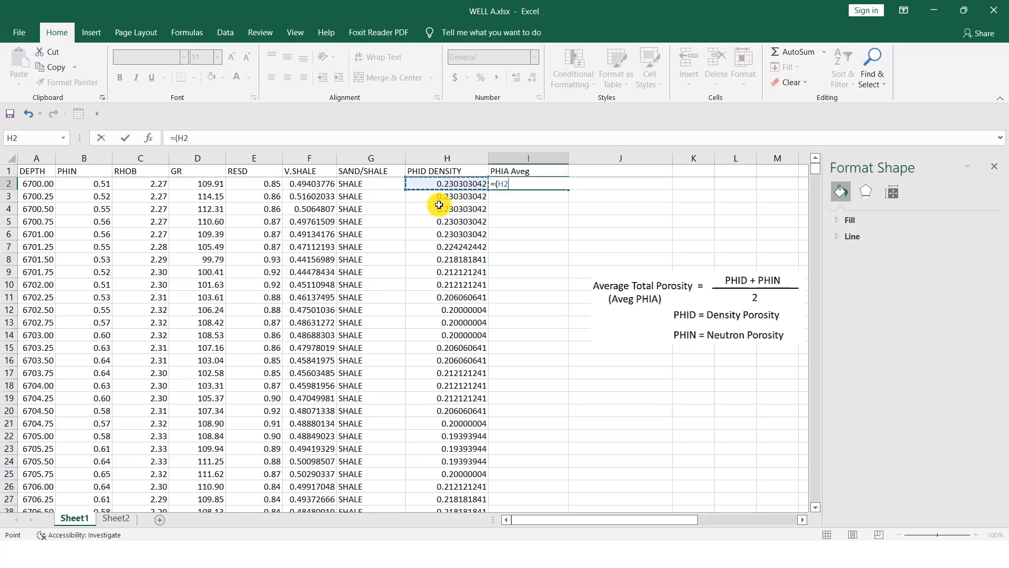
text(+)
click(84, 183)
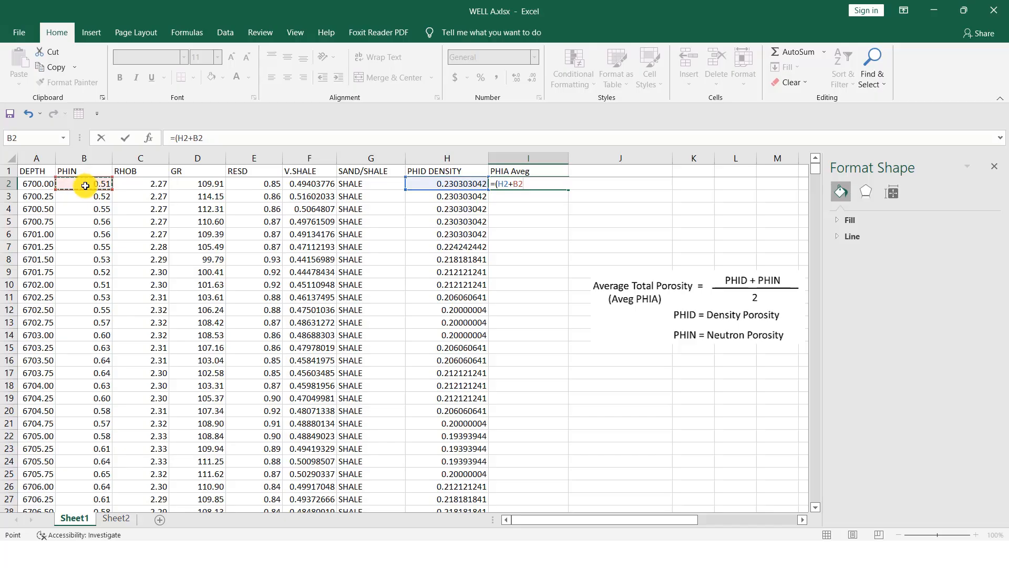
text()/2)
key(Return)
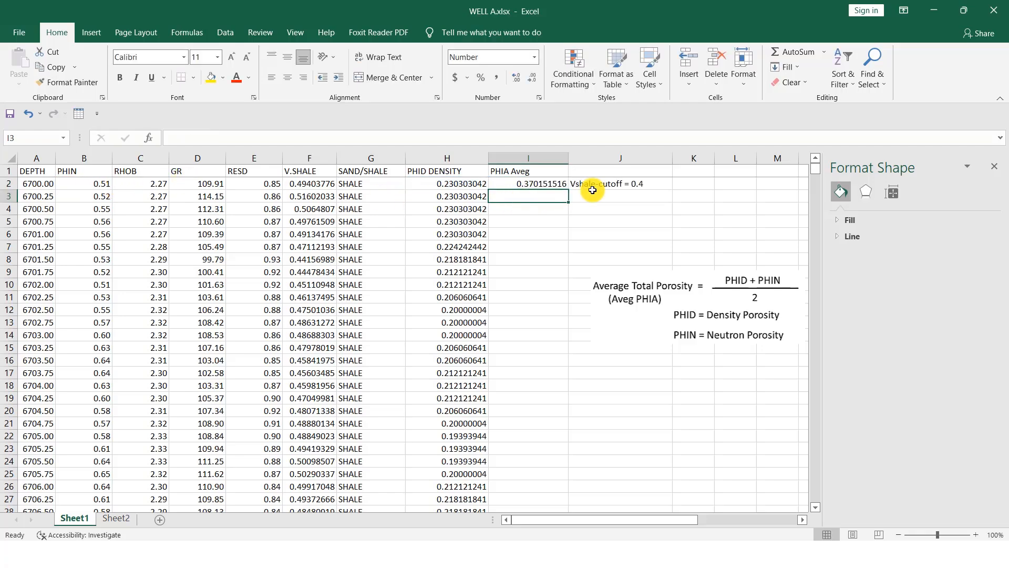
Remove the Vshale-cutoff = 0.4 note from column J
click(608, 186)
drag(630, 192, 640, 277)
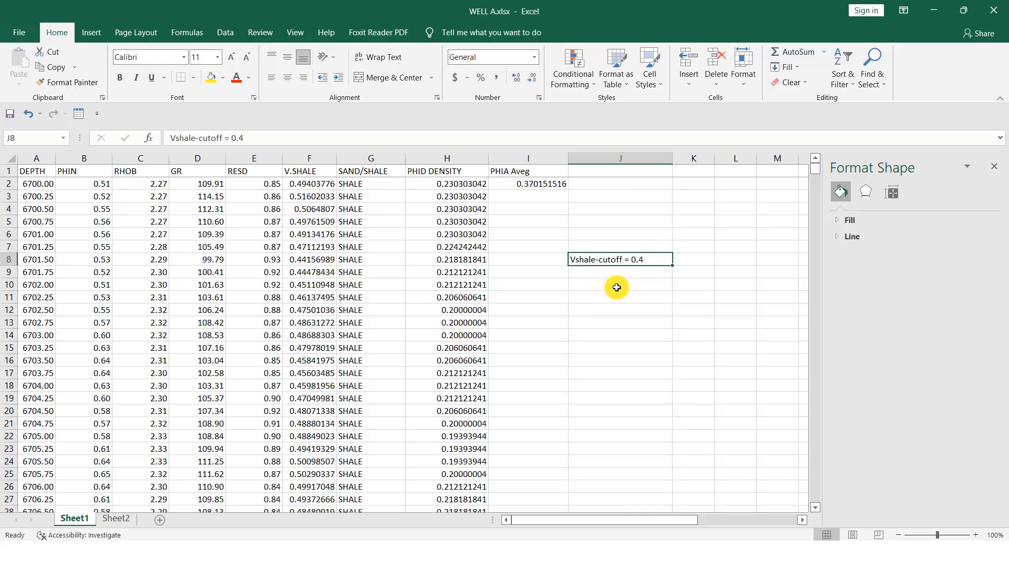
key(Delete)
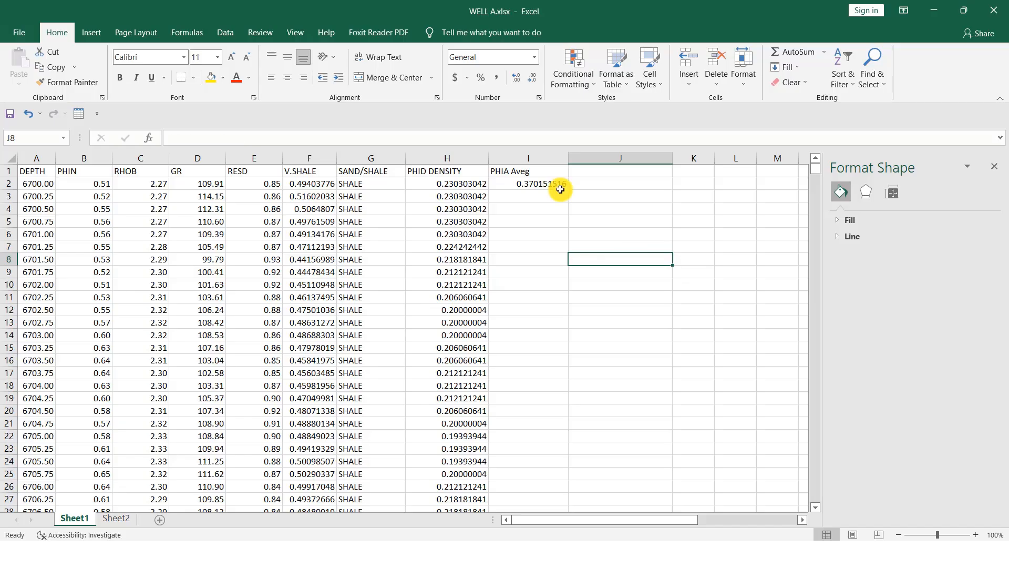
Fill the I2 formula down the PHIA Aveg column and narrow column I to fit its contents
click(521, 189)
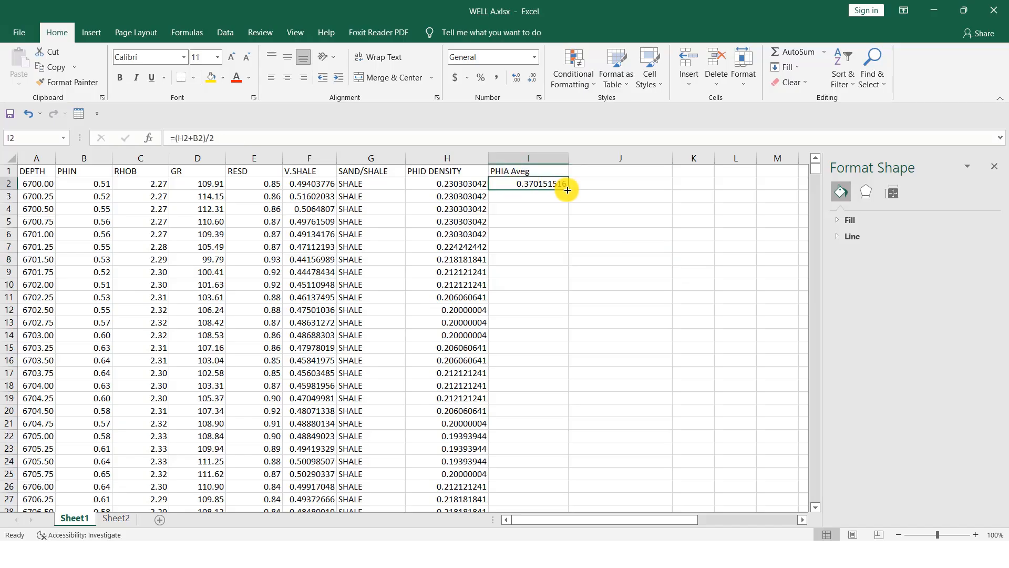
double_click(568, 190)
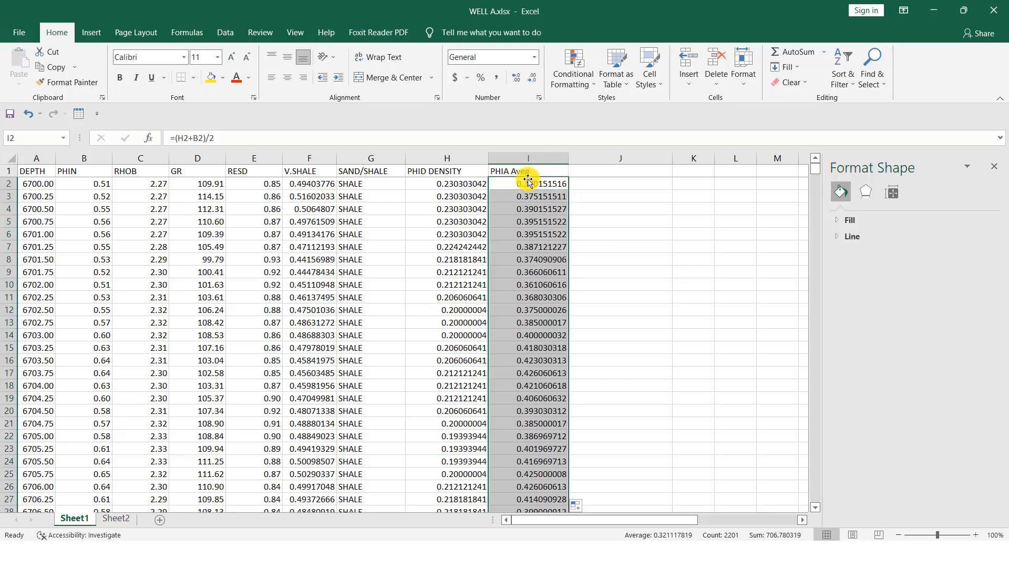
drag(568, 160, 565, 159)
scroll(560, 424, right, 1)
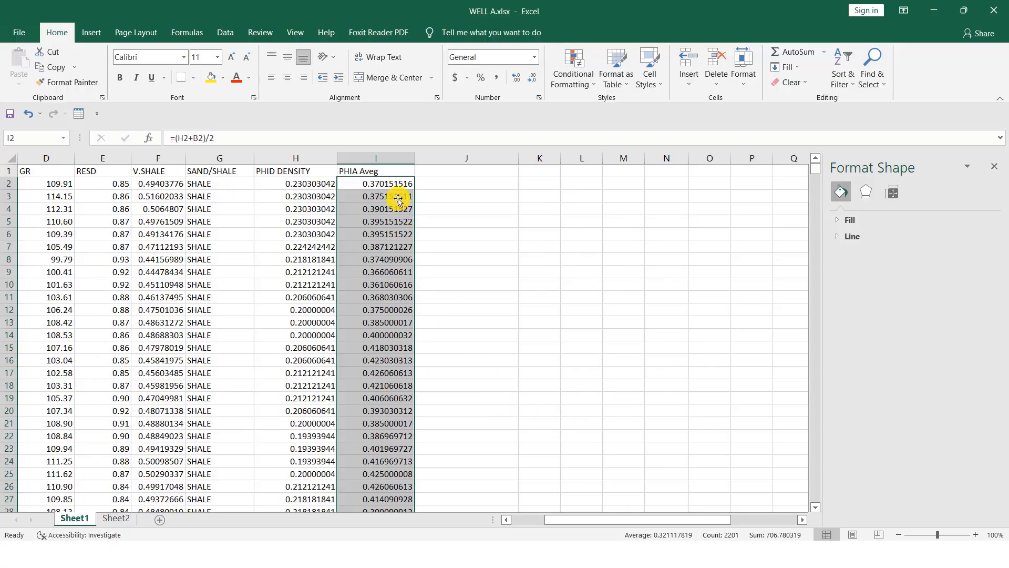
Enter the header EFF POROSITY in cell J1, beside the PHIA Aveg column
click(493, 169)
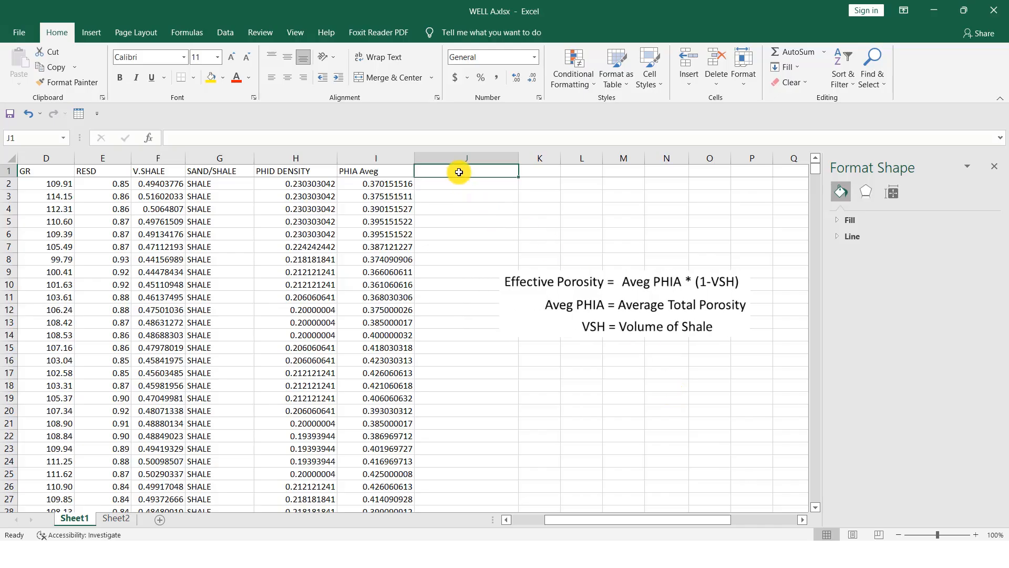
text(EF)
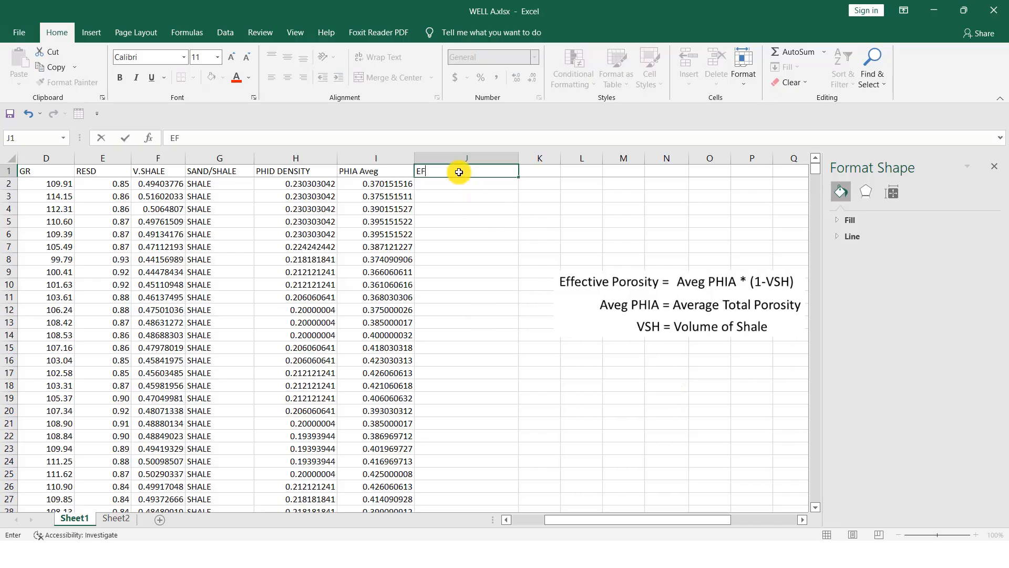
text(F POROSITY)
Enter the effective porosity formula =I2*(1-F2) in cell J2, using the PHIA Aveg and V.SHALE values
click(468, 181)
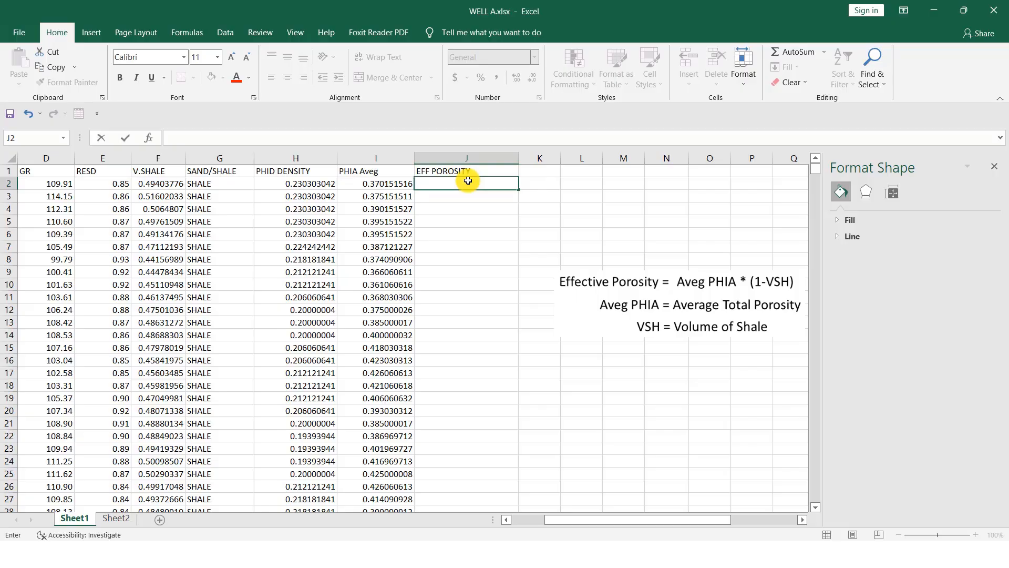
text(=)
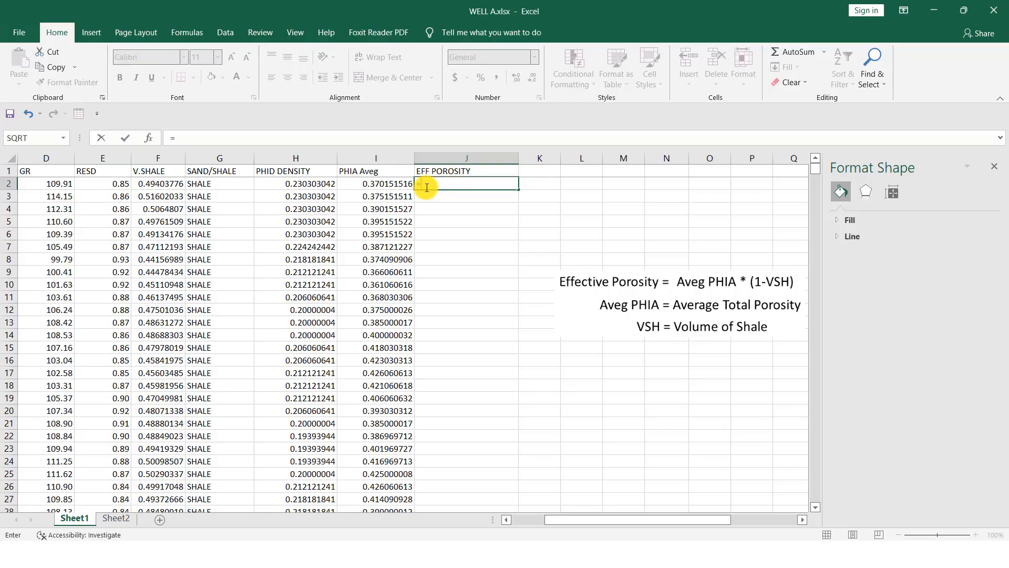
click(383, 184)
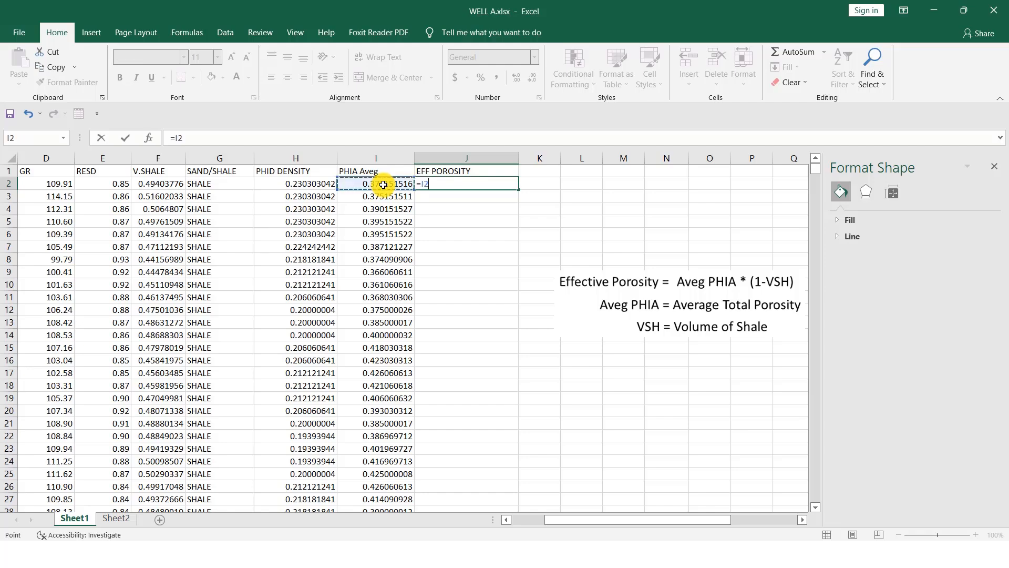
text(*)
click(177, 184)
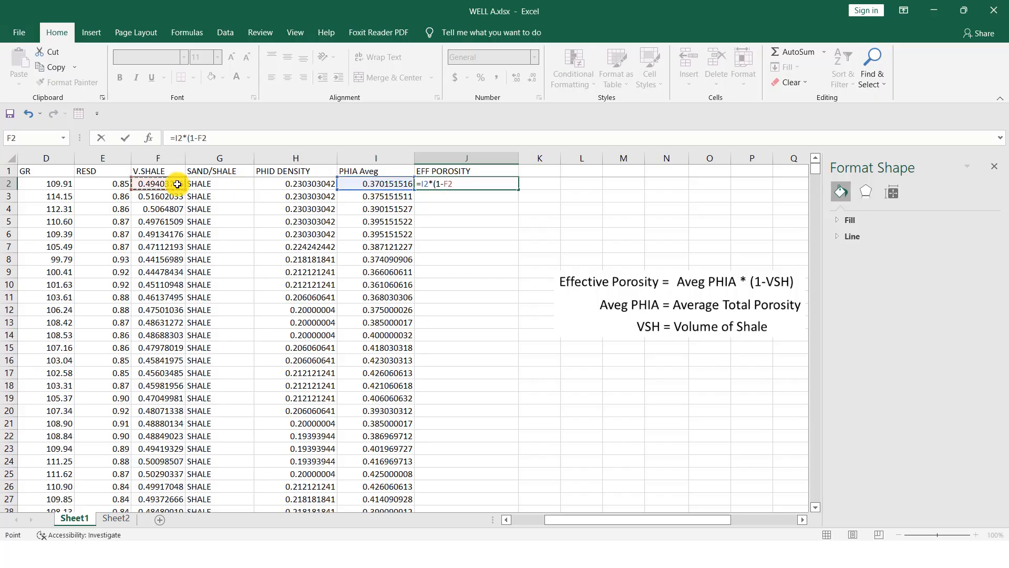
text())
key(Return)
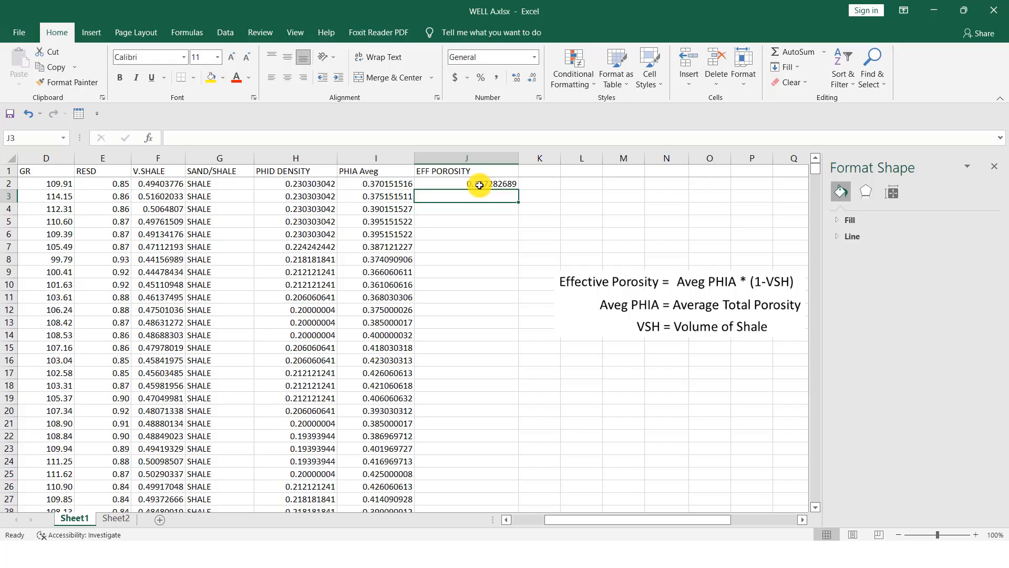
Format the effective porosity value in cell J2 to show two decimal places
click(480, 184)
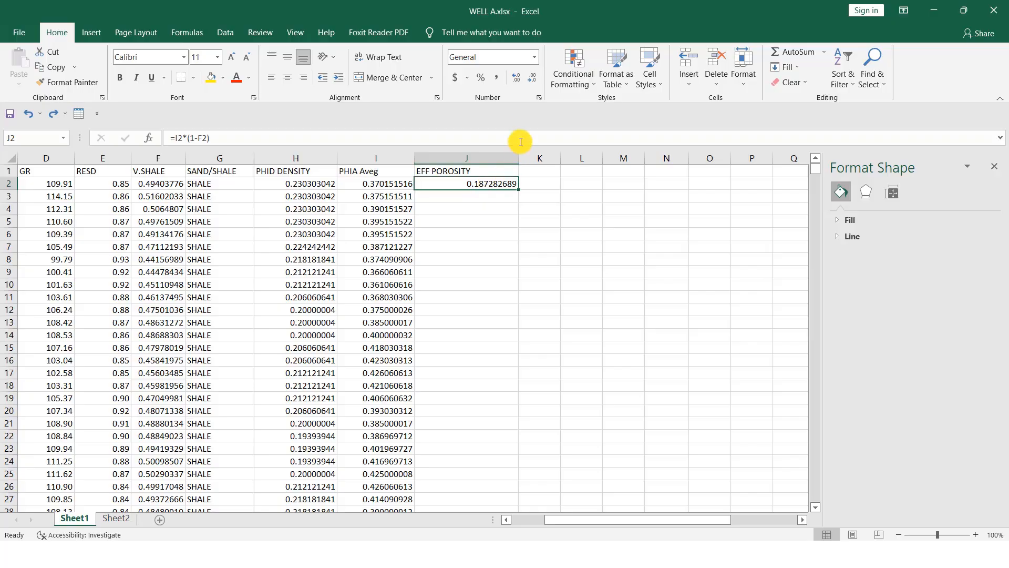
click(534, 81)
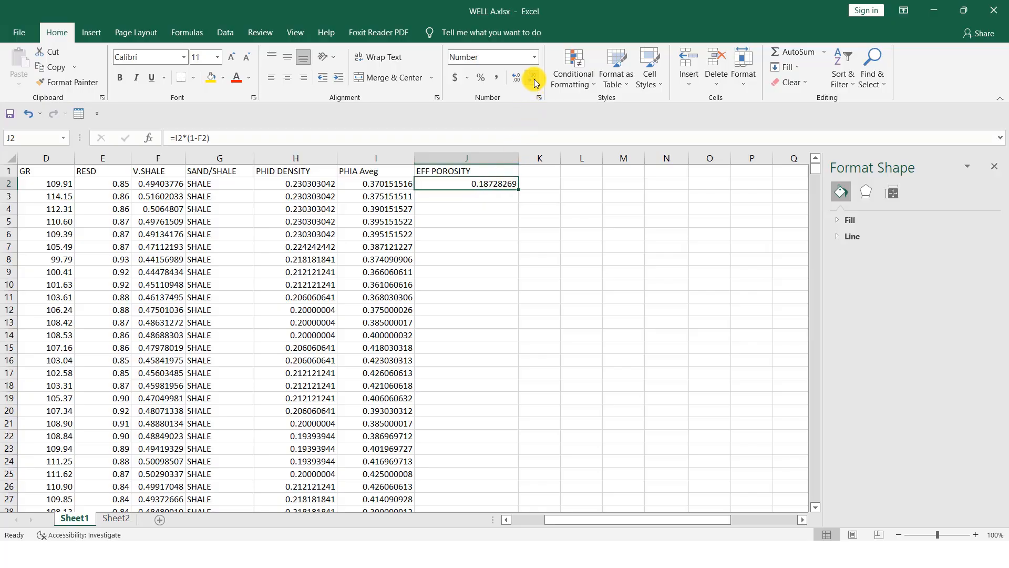
click(534, 81)
click(534, 81)
click(535, 81)
click(534, 81)
click(534, 81)
click(534, 81)
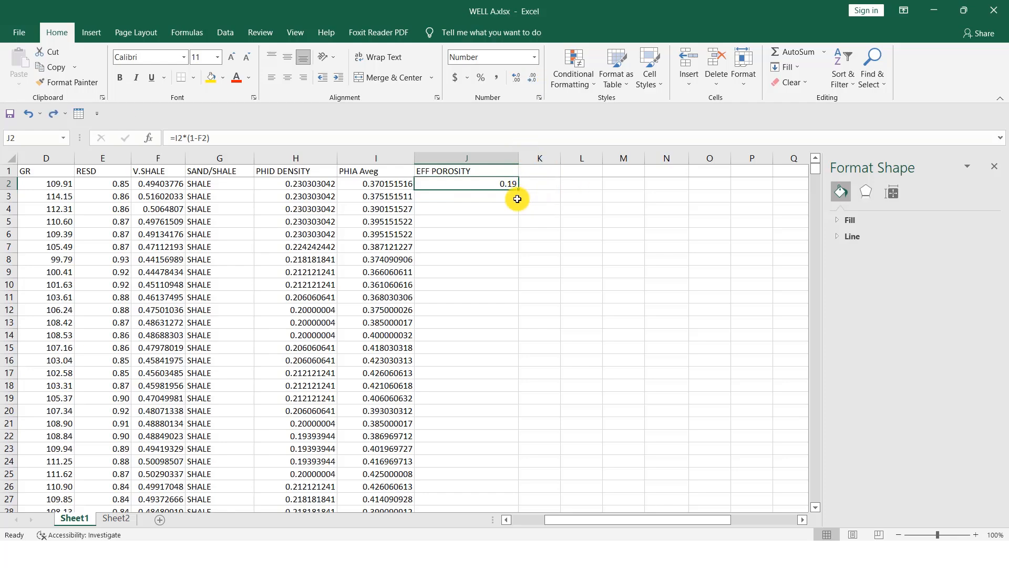
Fill the J2 formula down the EFF POROSITY column and narrow column J to fit its contents
double_click(518, 190)
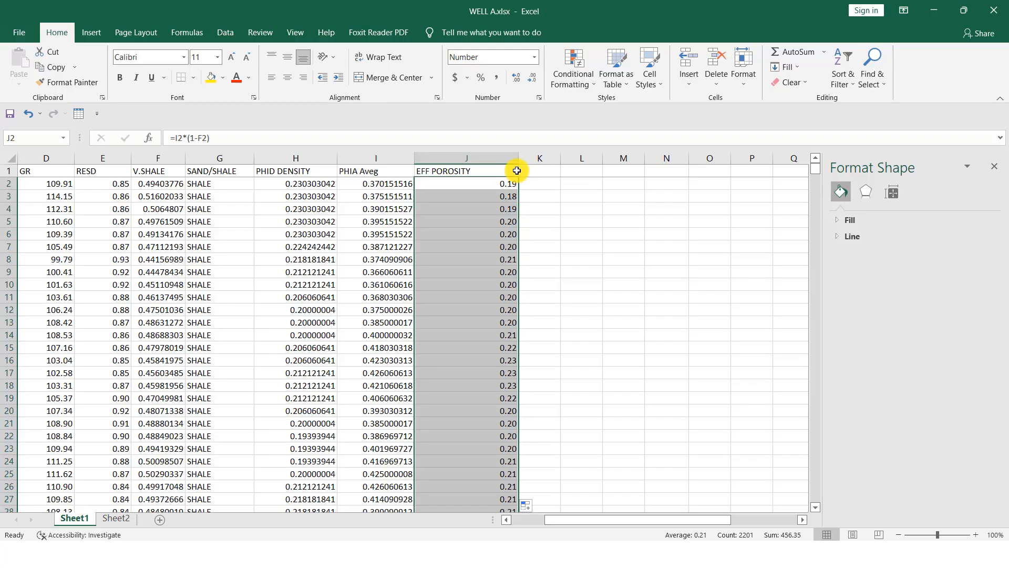
drag(518, 157, 483, 162)
scroll(429, 234, down, 10)
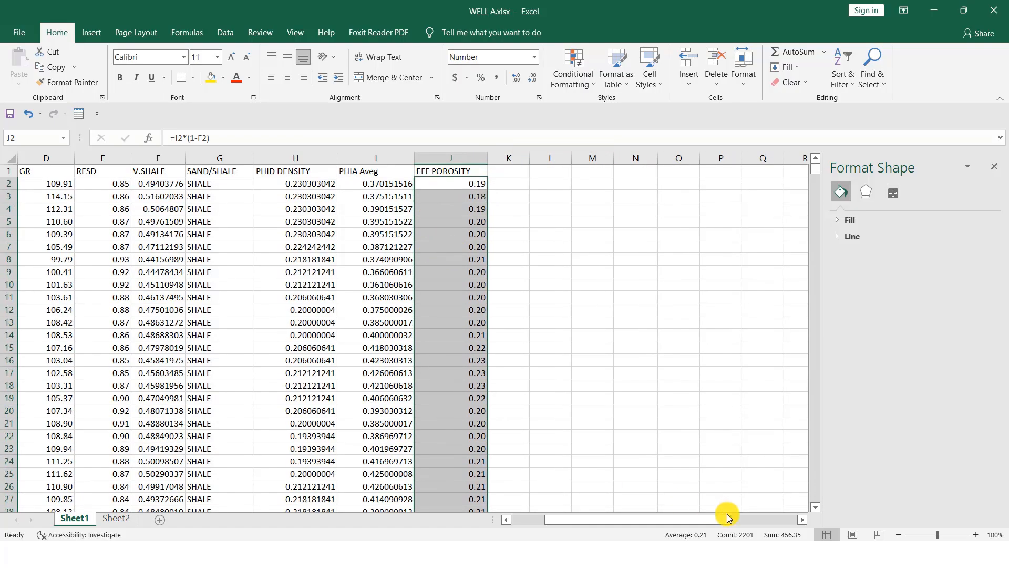
Enter the header Reservoir (0.7) in cell N1, beside the Water Saturation (Sw) column
click(536, 171)
drag(562, 158, 603, 157)
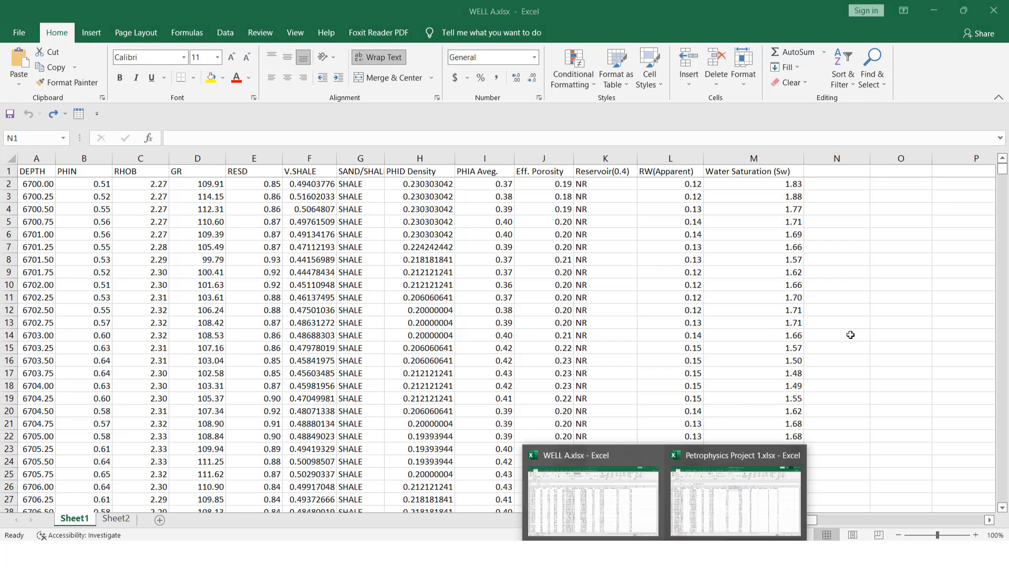
scroll(814, 294, right, 3)
text(Reservoir (0.7))
key(Return)
Enter =IF(AND(F2<=0.7,J2>0.1),"R","NR") in cell N2 and fill it down the Reservoir (0.7) column
text(=If(AND()
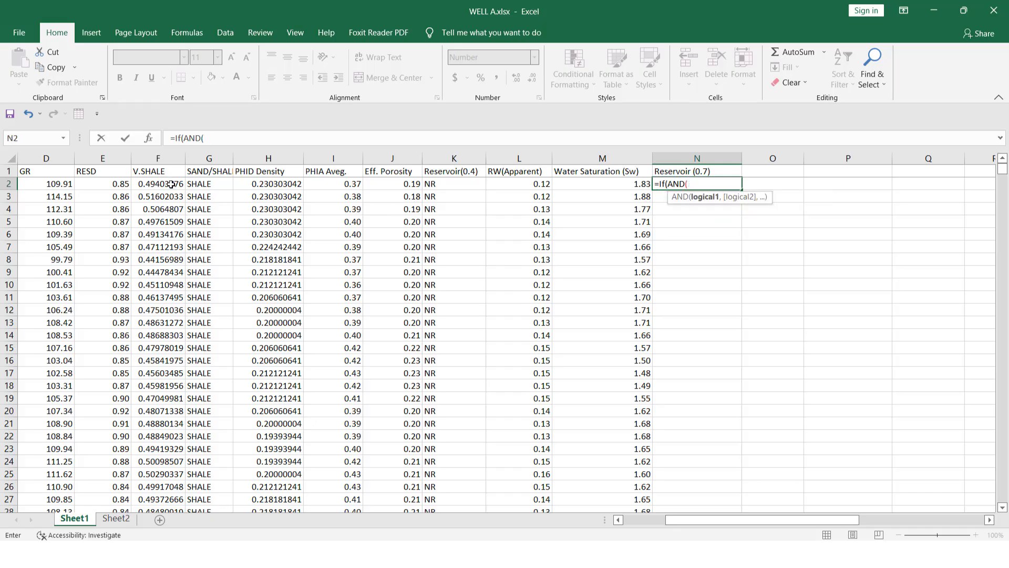
click(174, 184)
text(<=0.7,)
click(407, 184)
text(>0.1),"R","NR"))
key(Return)
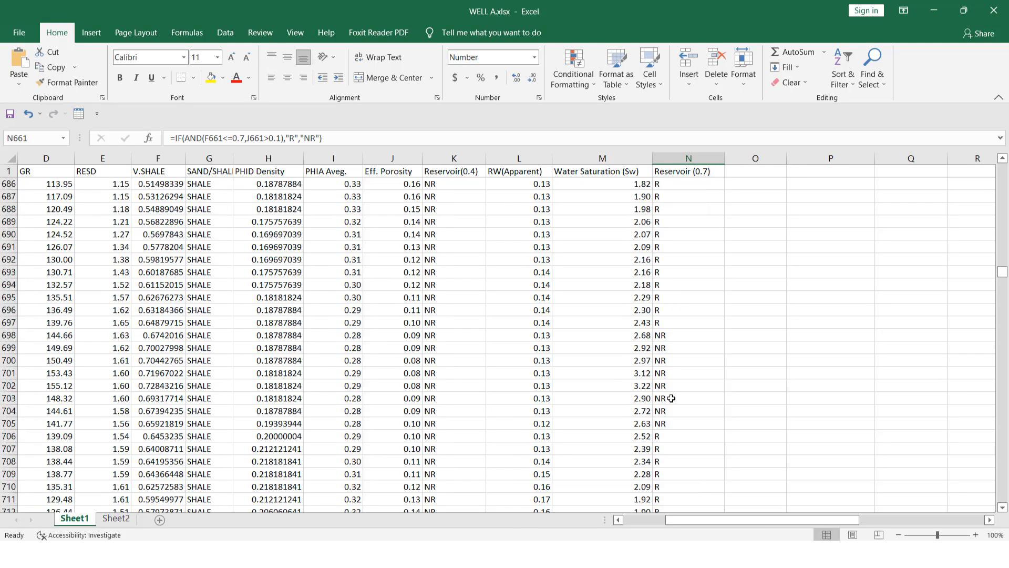
Enter the header Pay/Nonpay in O1 and fill the column from O2 with =IF(AND(F2<=0.4,J2>0.1,M2<=0.7),"P","NP")
click(751, 173)
text(Pay/Nonpay)
click(759, 184)
text(=If(AND()
click(163, 184)
text(<=0.4,)
click(412, 183)
text(>0.1)
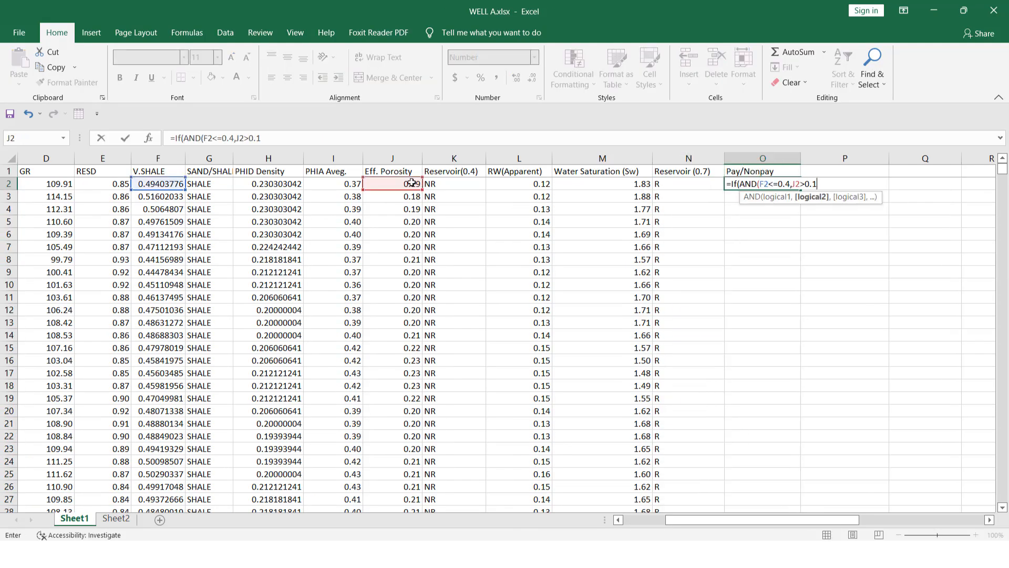
click(817, 184)
text(,M2<=0.7),"P","NP"))
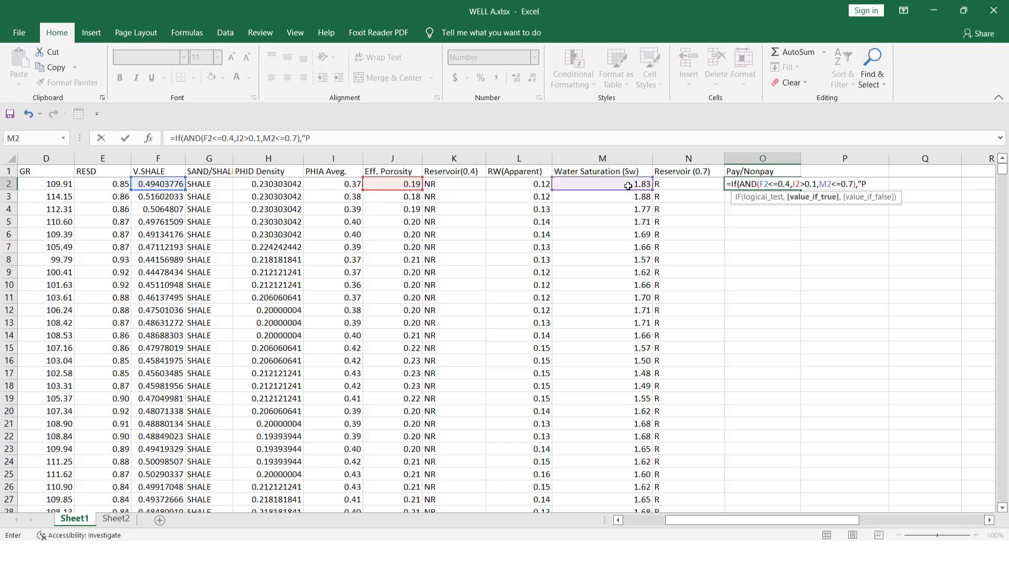
key(Return)
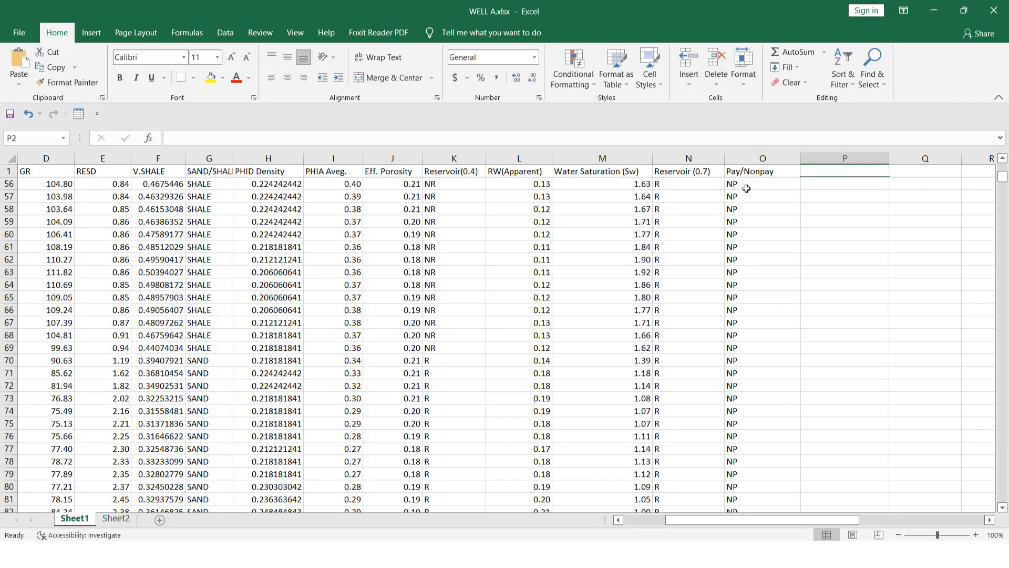
Add the header Pay/Nonpay (Value) in P1 and fill the Total Sand/Shale column with an IF formula giving 0 for SHALE, otherwise 0.25
scroll(780, 178, up, 18)
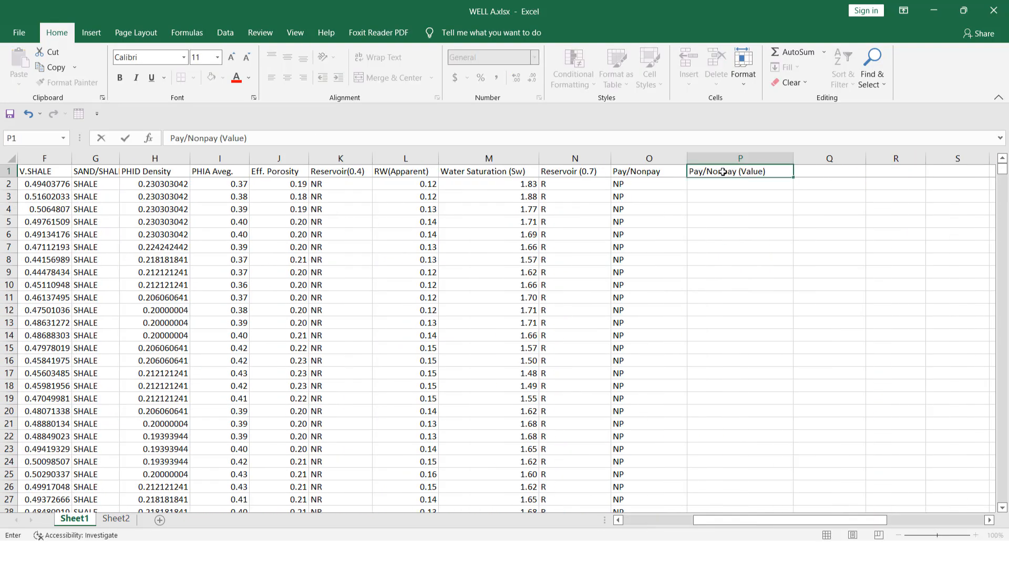
click(778, 187)
text(=IF(G14="SHALE",0,0.25)
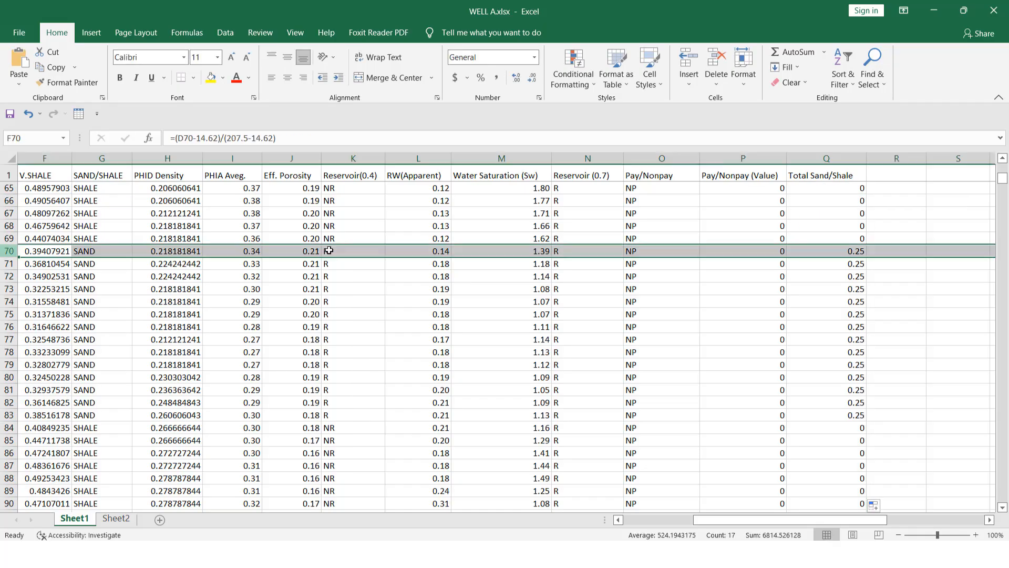
click(882, 175)
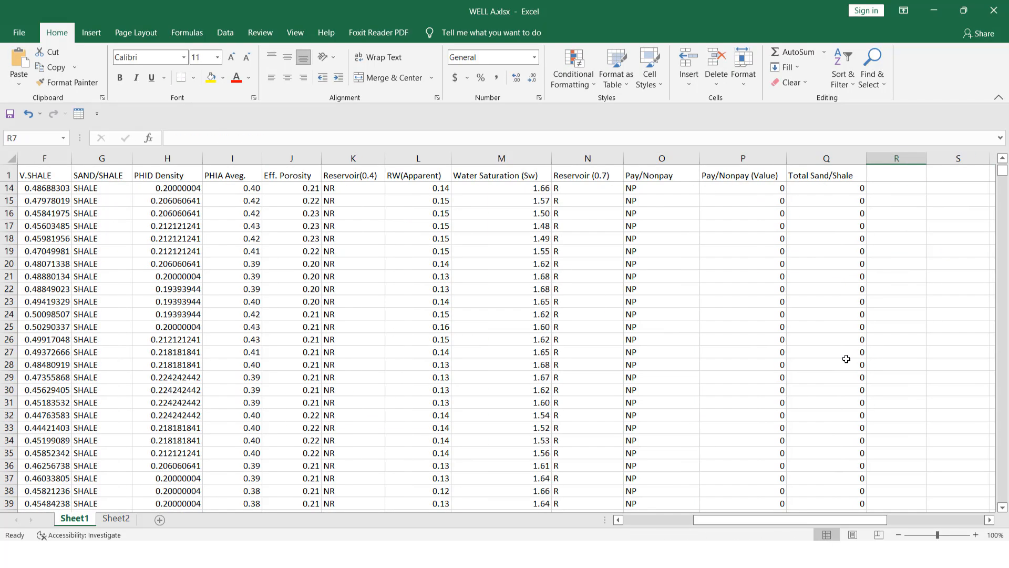
scroll(615, 305, left, 3)
scroll(793, 367, right, 3)
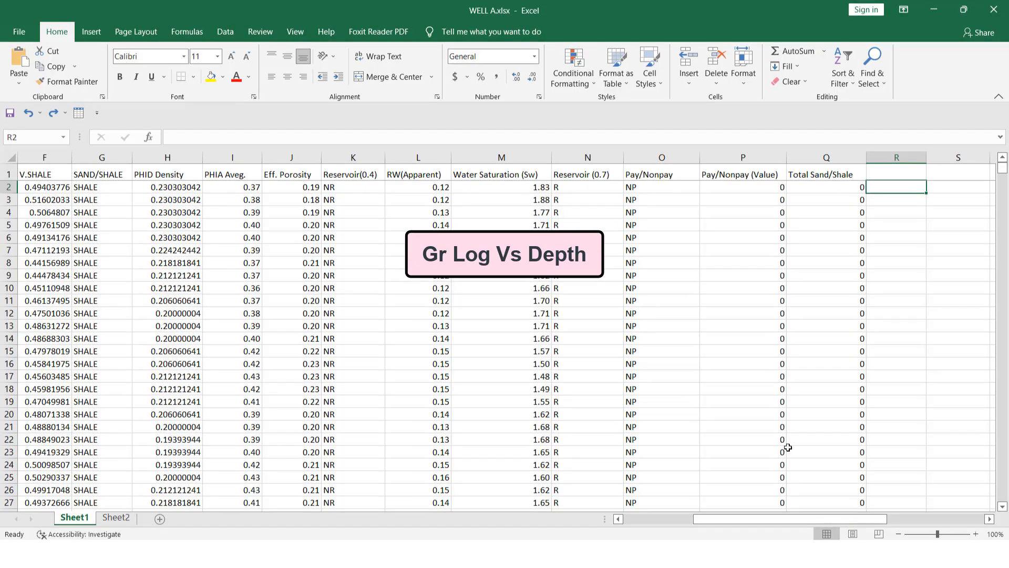
Copy the whole GR column with its header from Sheet1 into column D of Sheet2 and autofit that column's width
drag(758, 516, 654, 517)
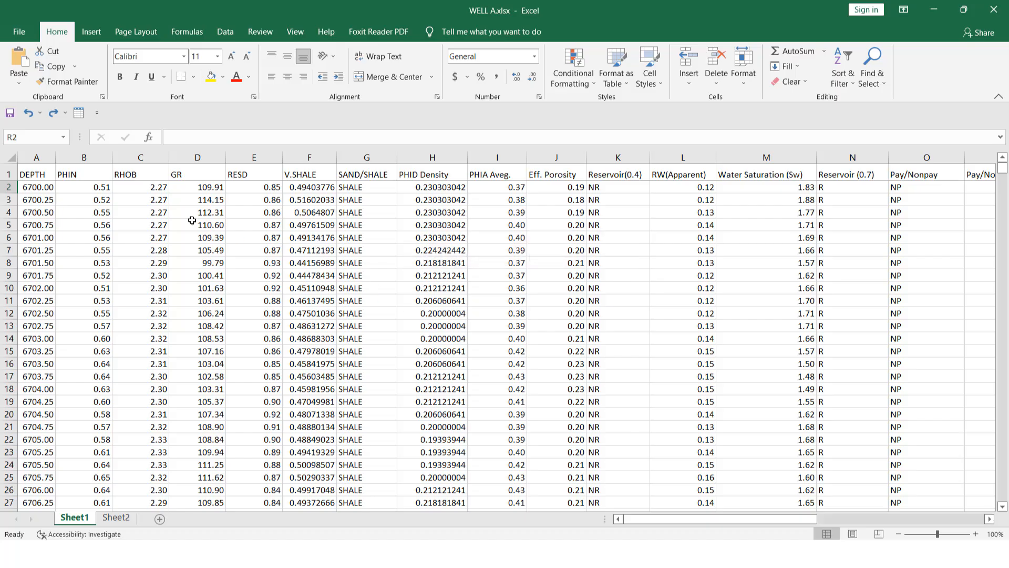
click(196, 173)
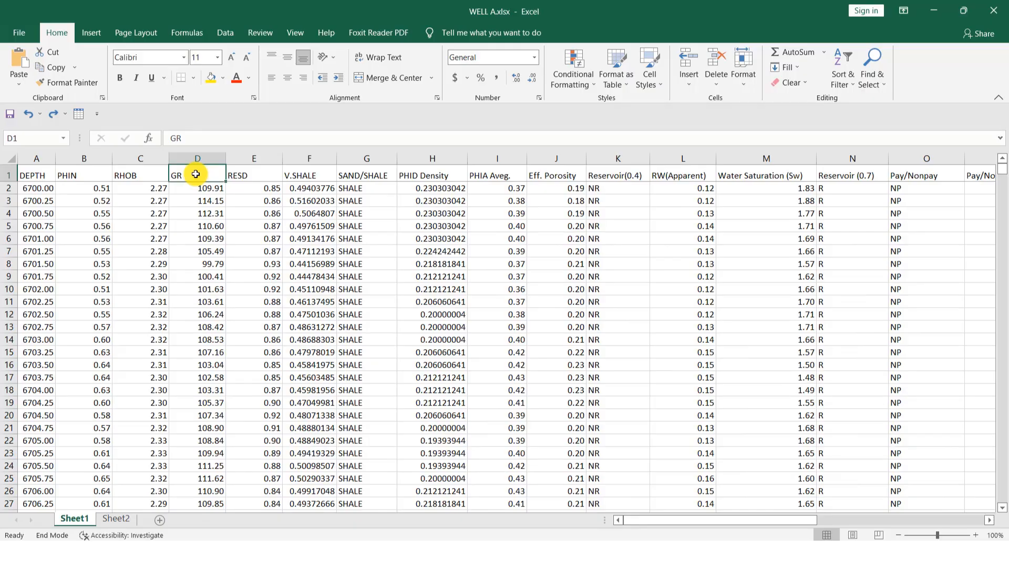
key(ctrl+shift+Down)
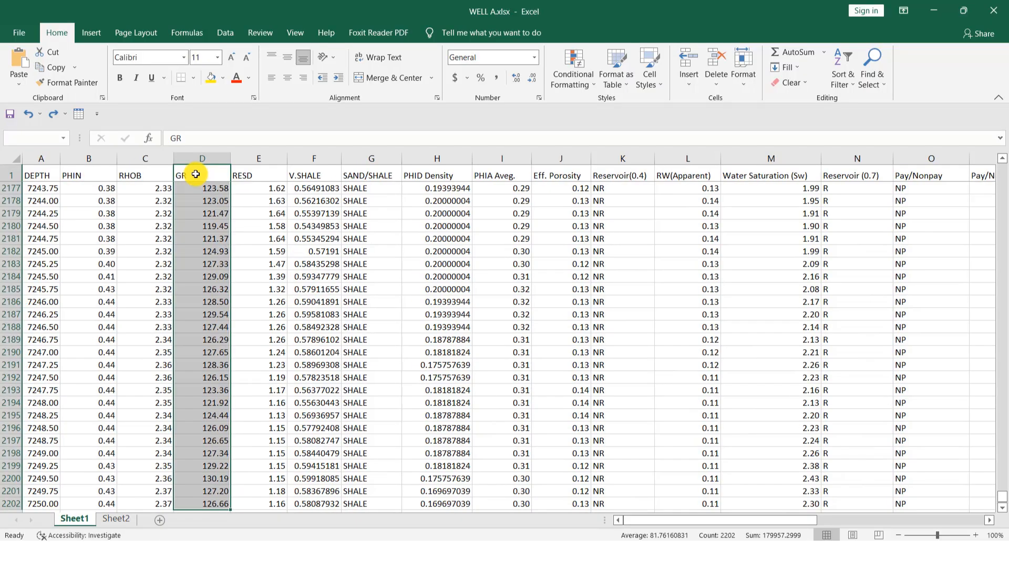
key(ctrl+c)
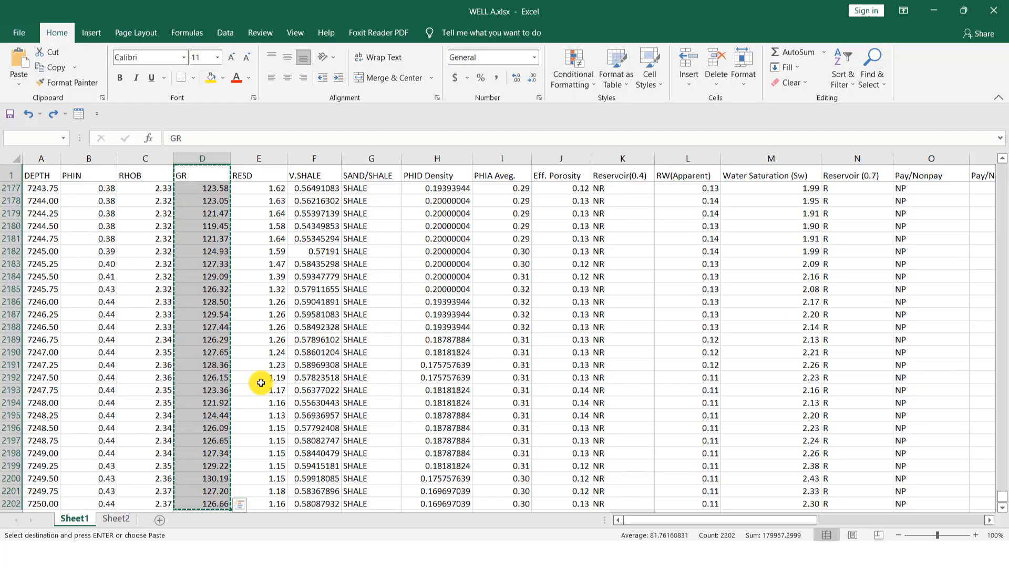
click(116, 519)
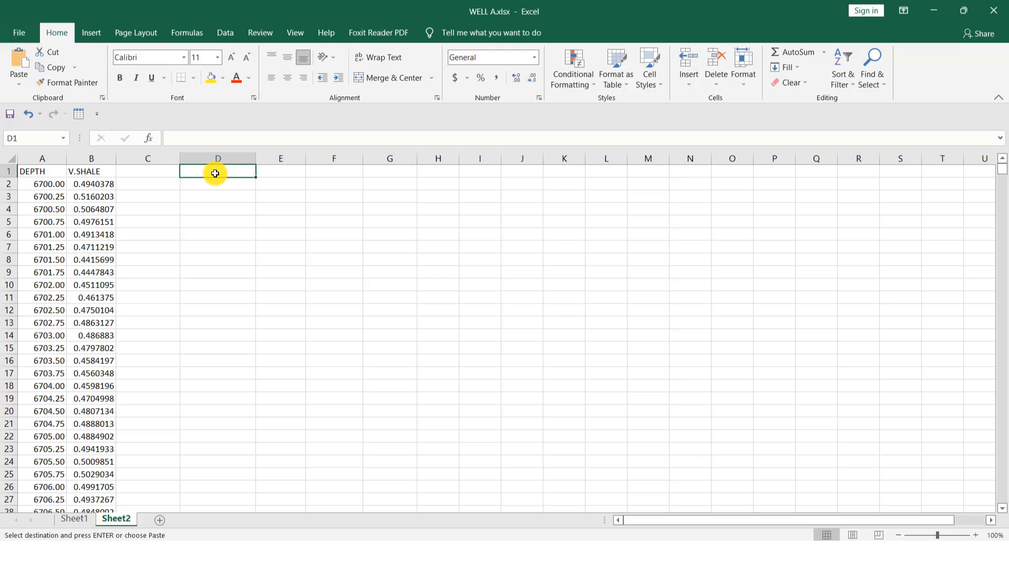
key(ctrl+v)
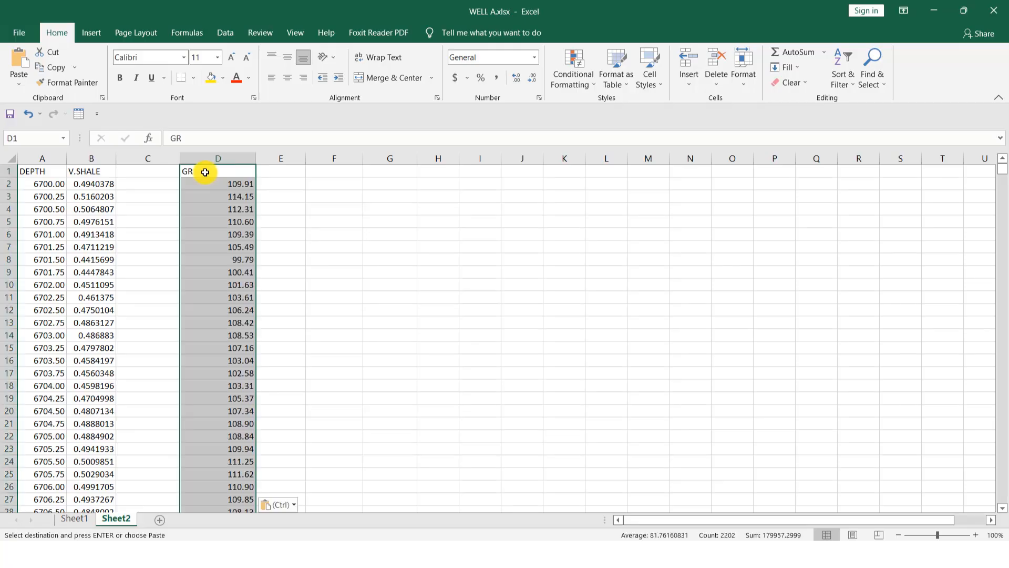
double_click(256, 158)
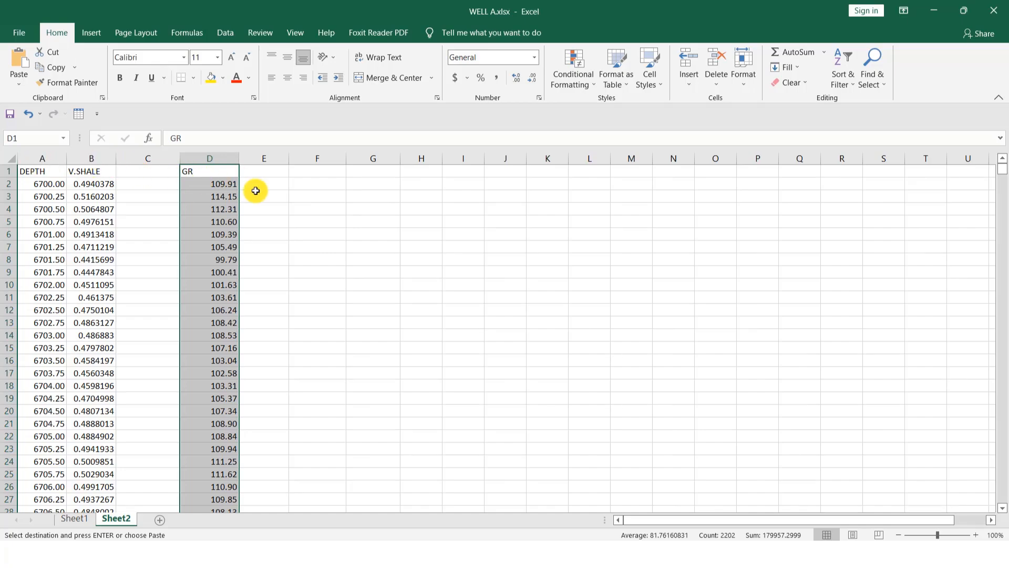
On Sheet2, move the V.SHALE data to column F and the GR data to column B, directly beside DEPTH
click(86, 158)
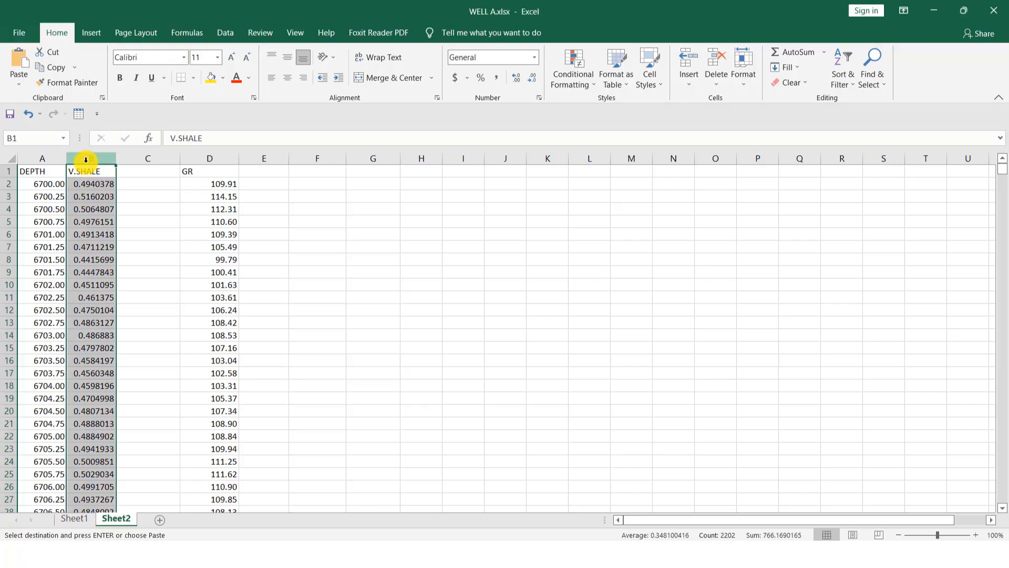
drag(83, 167, 312, 191)
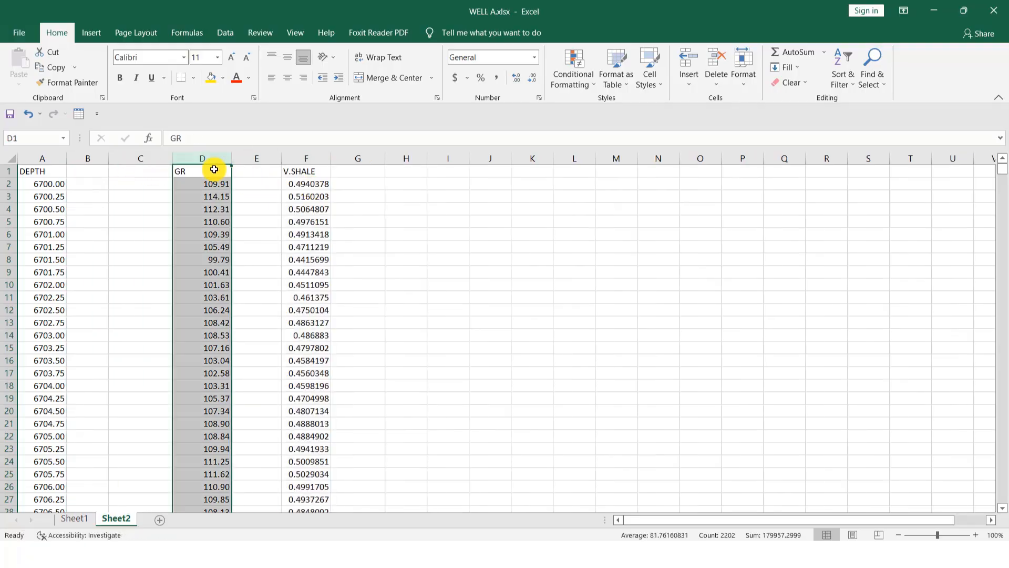
drag(210, 166, 98, 171)
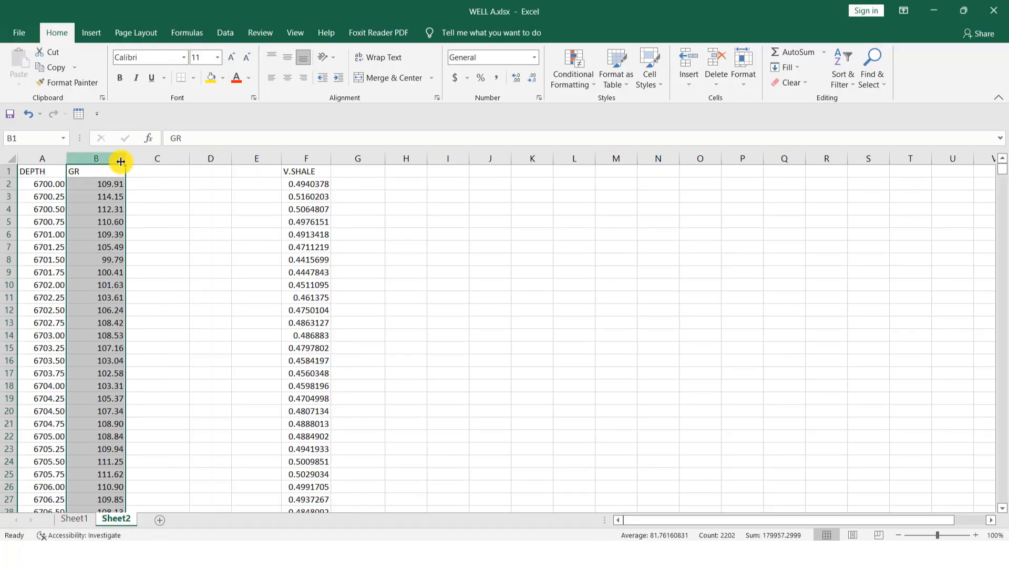
click(147, 182)
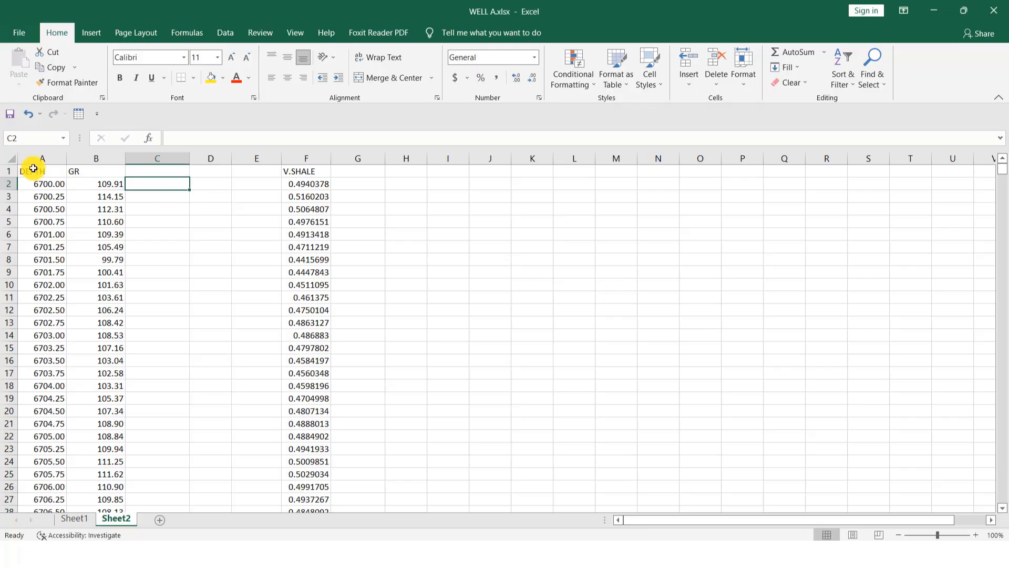
click(135, 173)
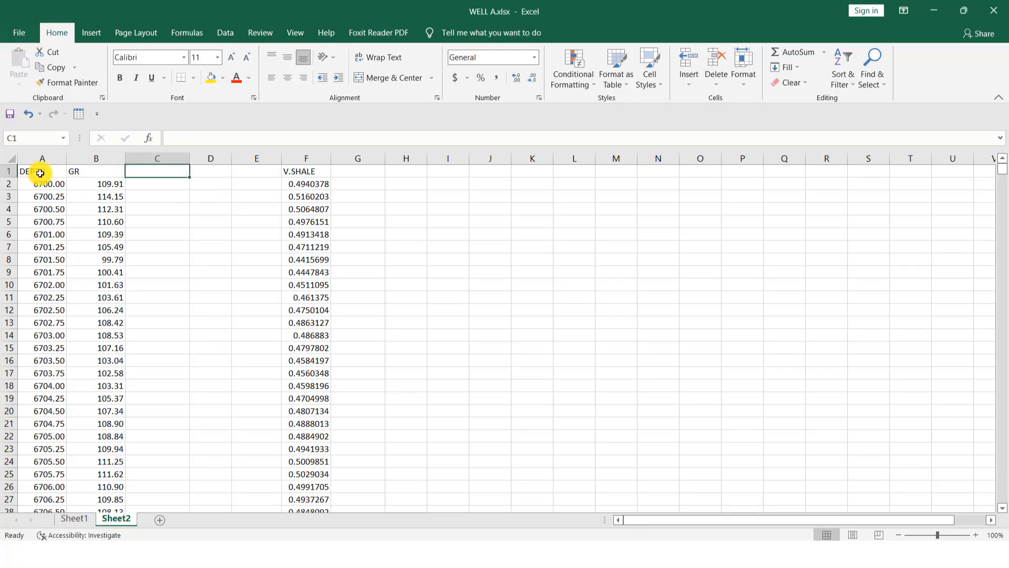
Insert a Scatter with Smooth Lines chart from the full DEPTH and GR columns, using the single-series GR version
drag(29, 173, 89, 169)
key(ctrl+shift+Down)
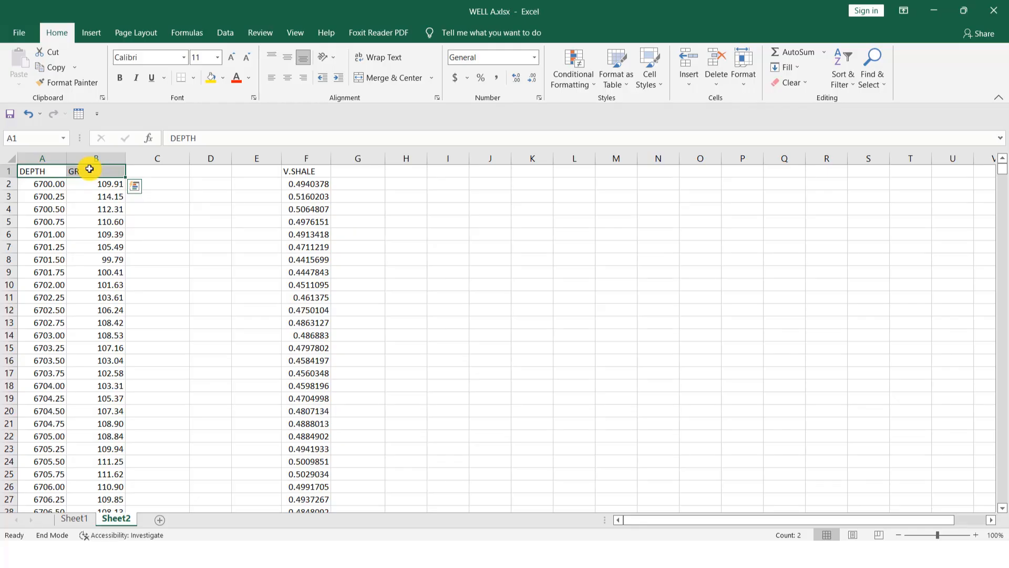
key(End)
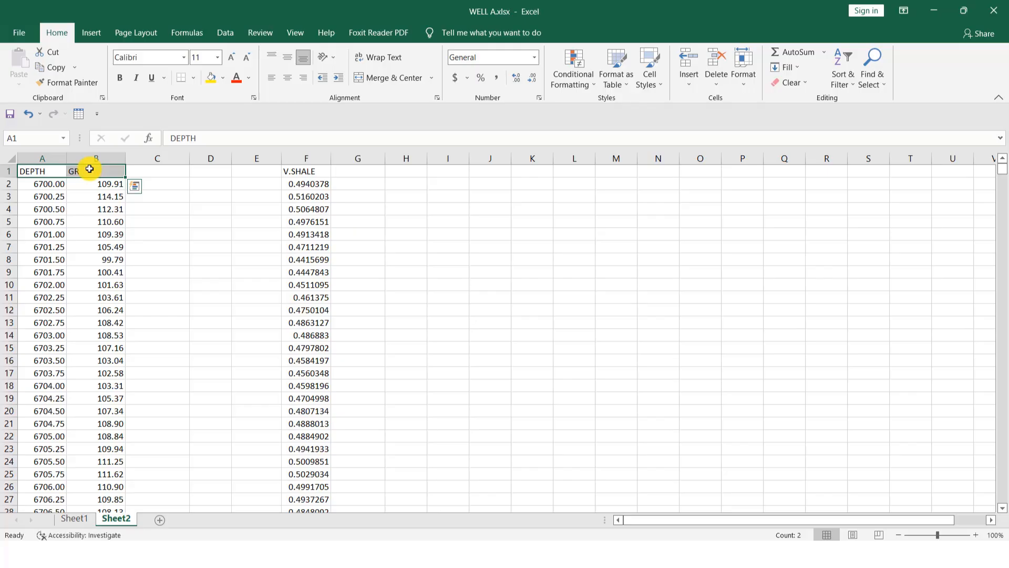
key(shift+Down)
key(ctrl+shift+Down)
click(90, 37)
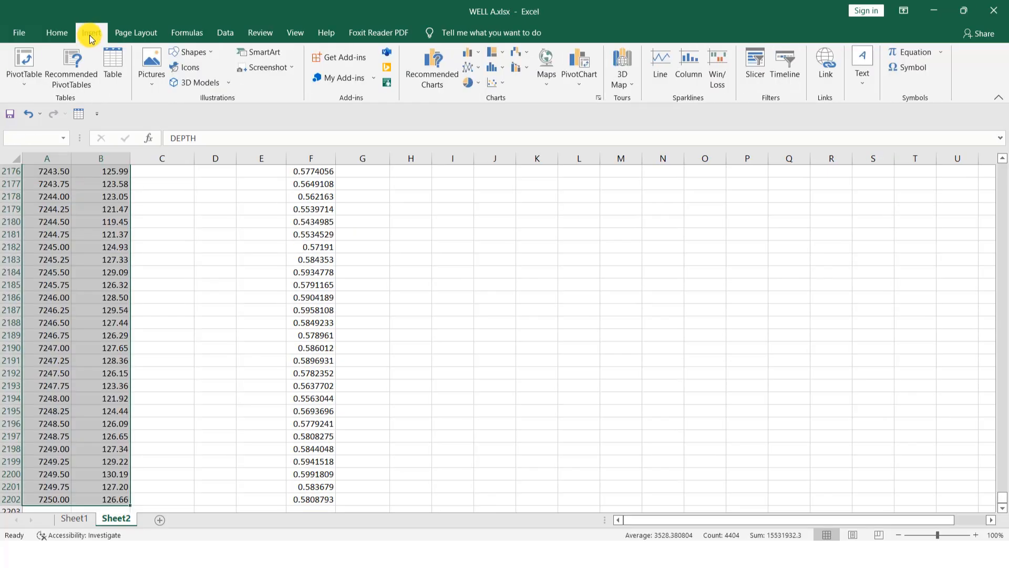
click(59, 33)
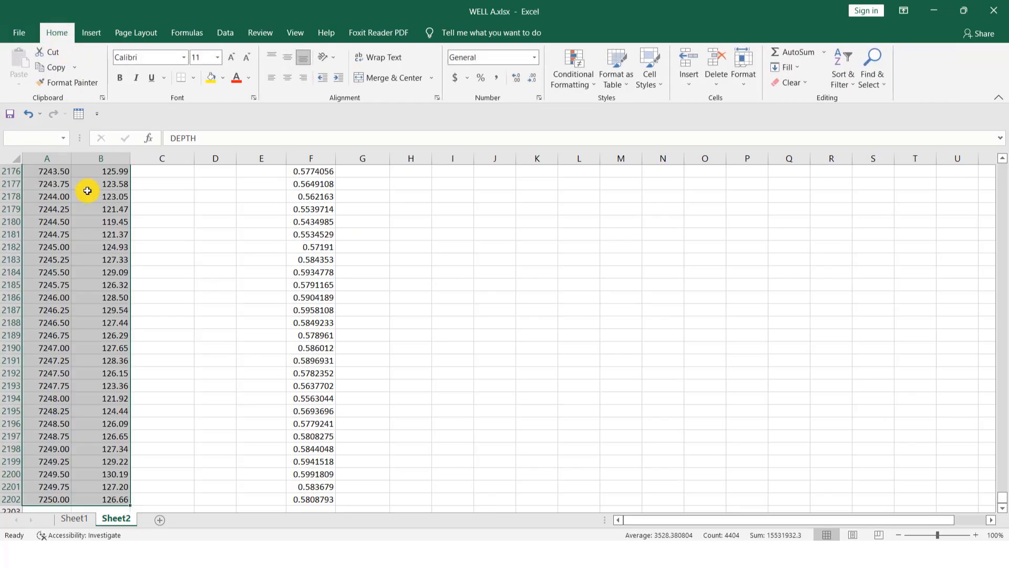
click(92, 34)
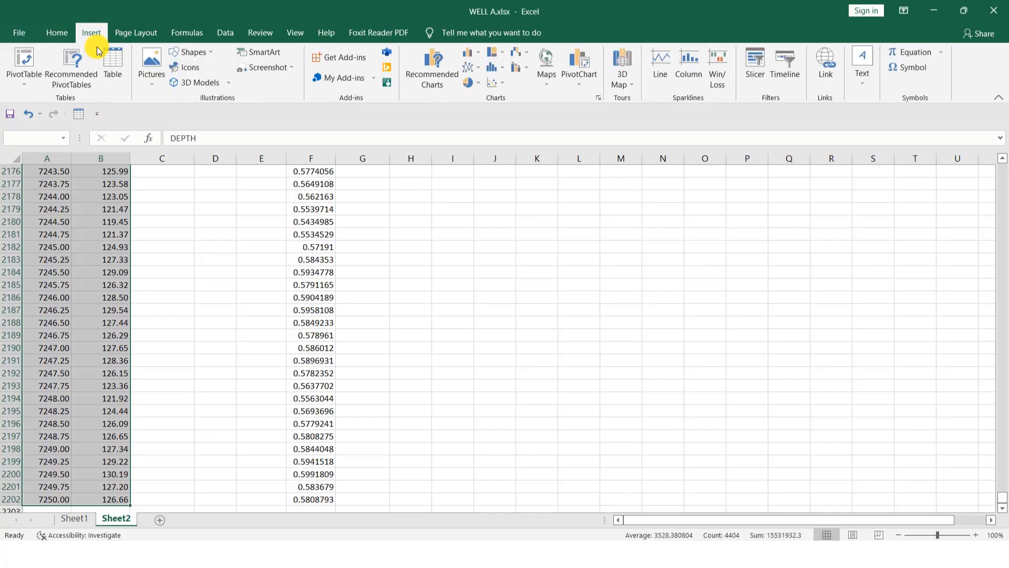
click(502, 84)
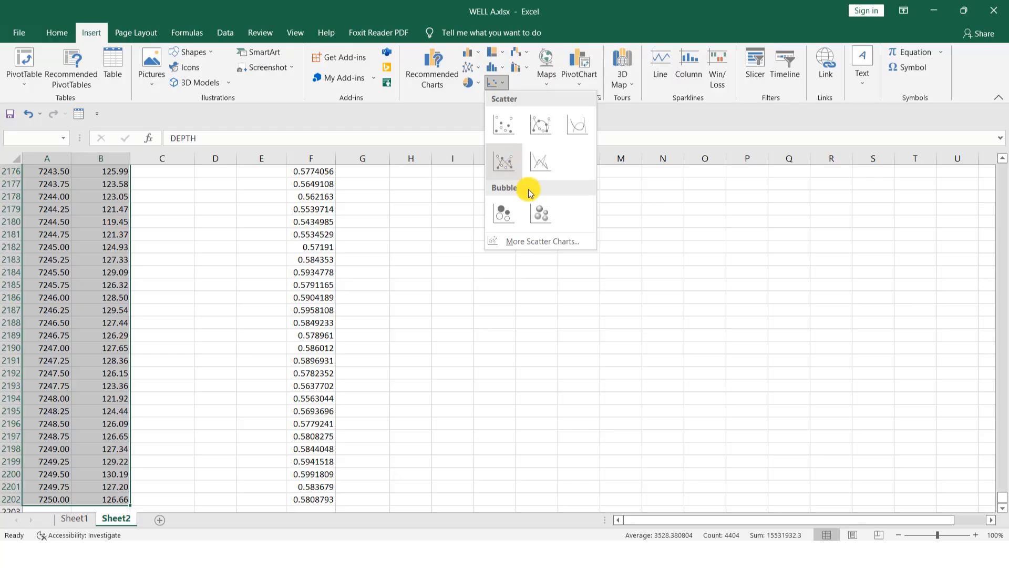
click(529, 242)
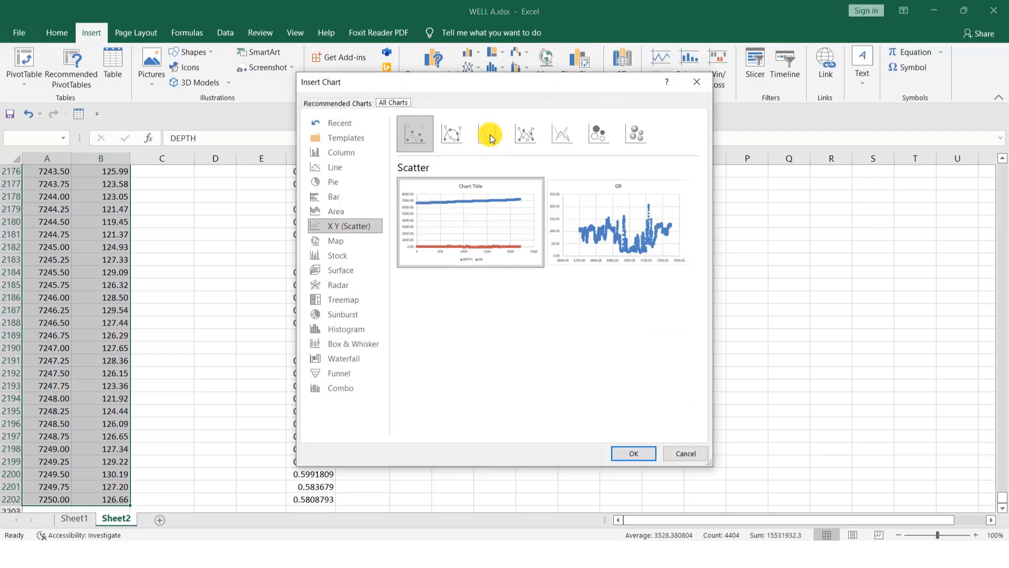
click(492, 140)
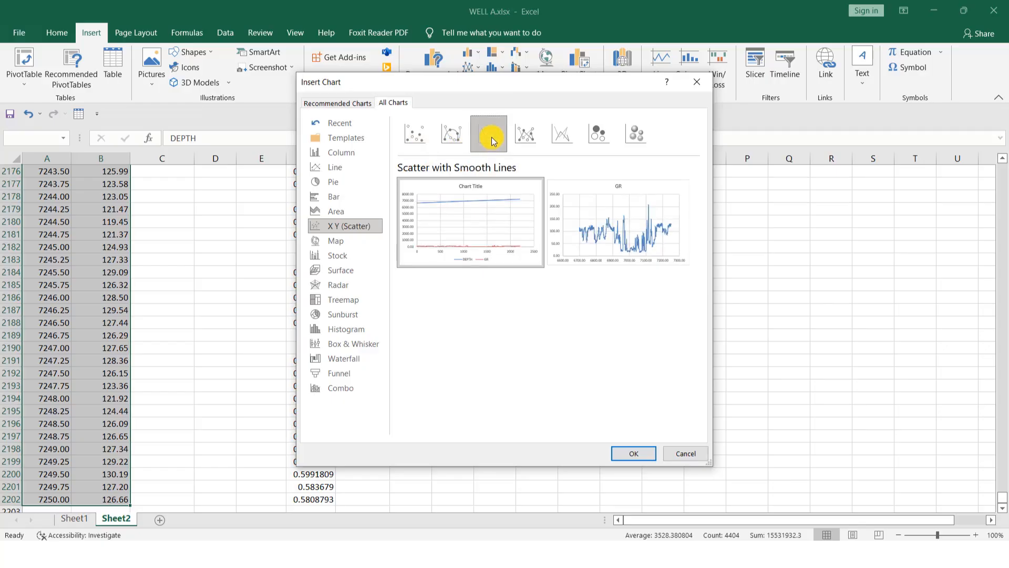
mouse_move(556, 236)
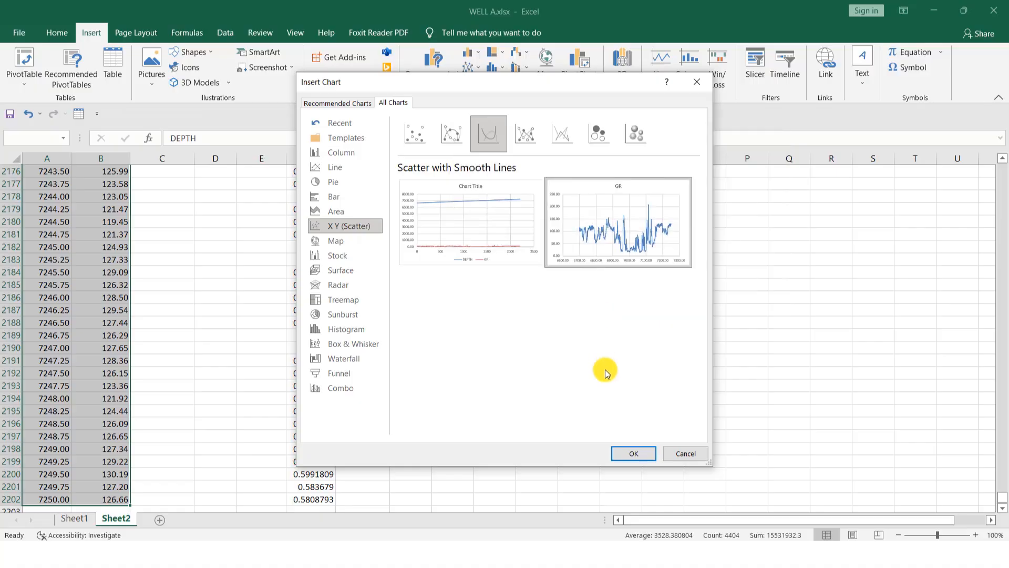
click(634, 453)
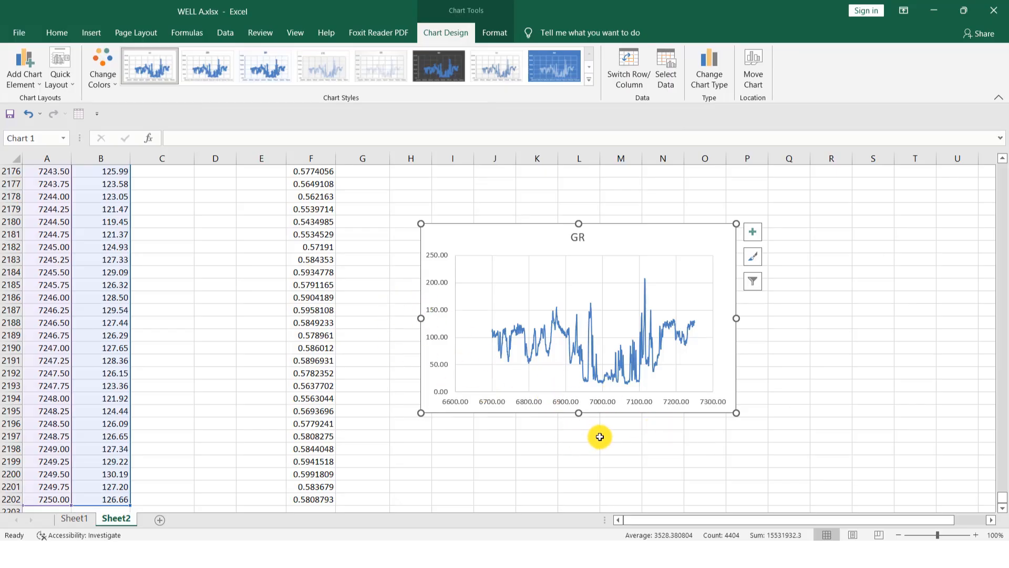
key(Escape)
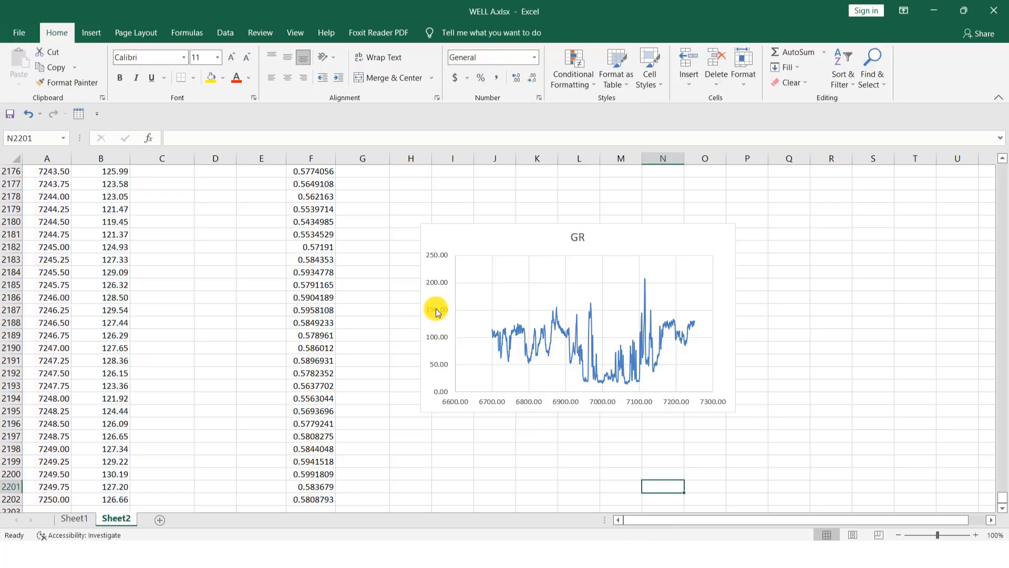
Open the chart's GR data series for editing and set the series name to DEPTH/GR
double_click(438, 308)
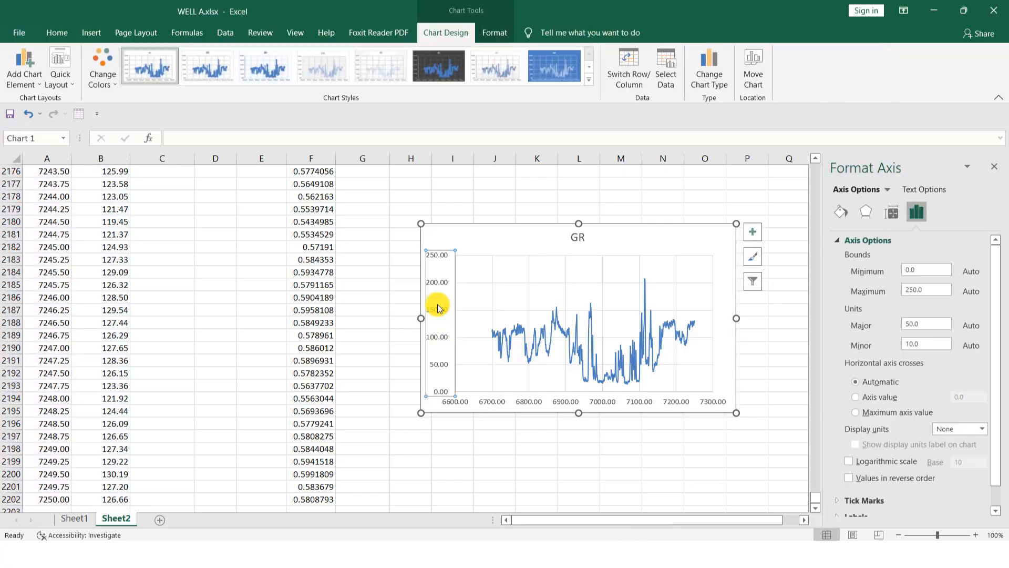
right_click(438, 308)
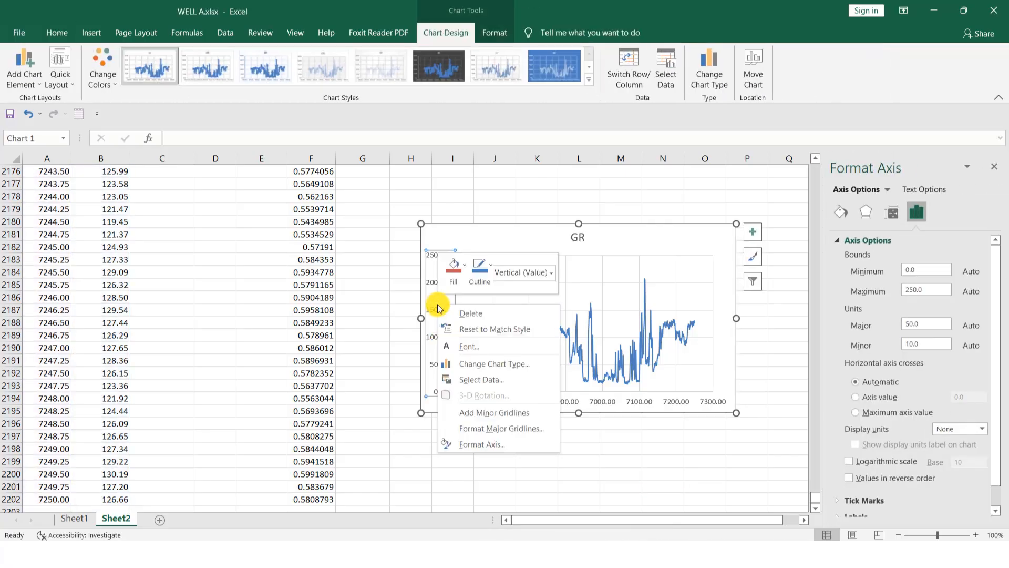
click(489, 386)
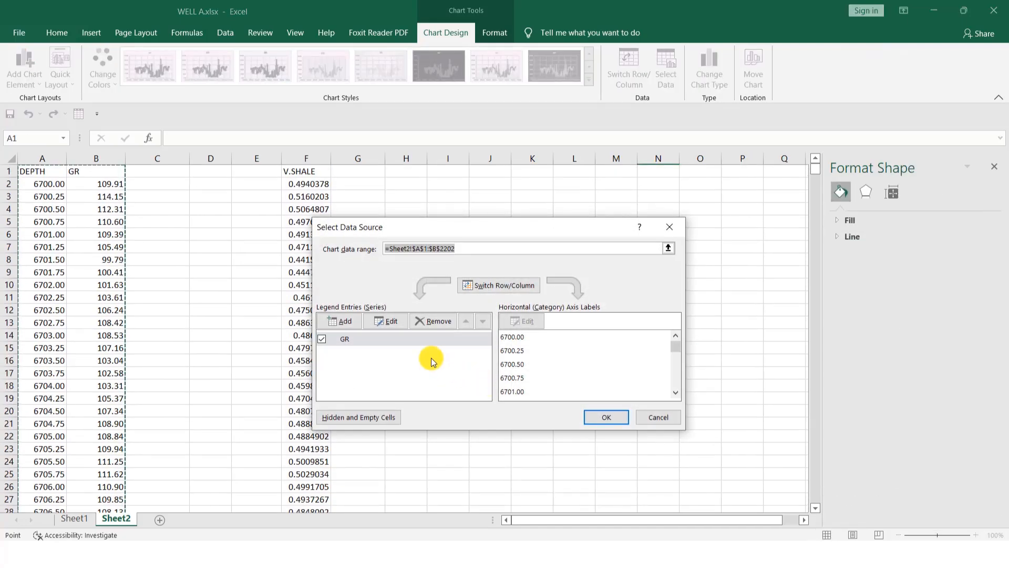
click(395, 322)
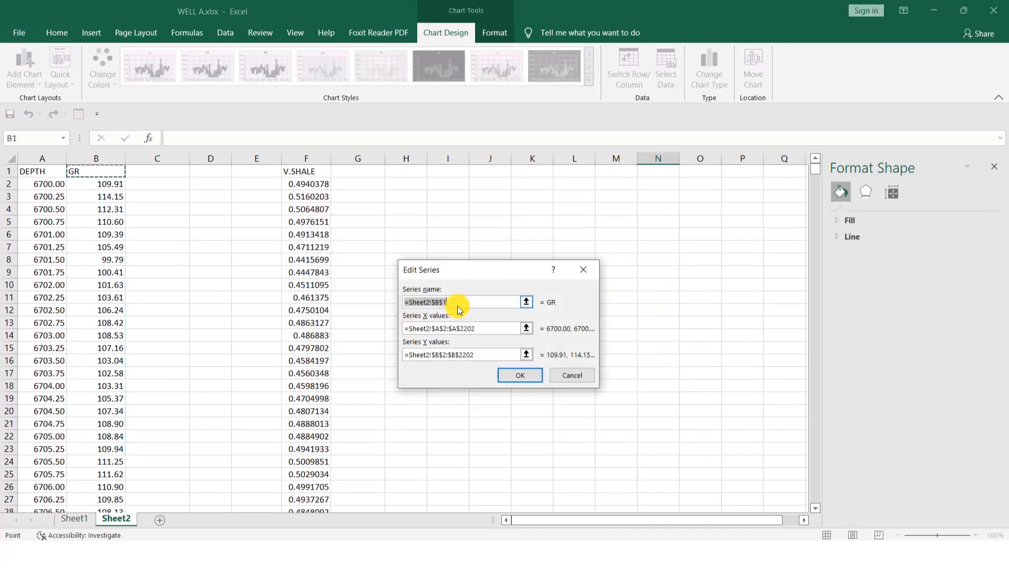
key(BackSpace)
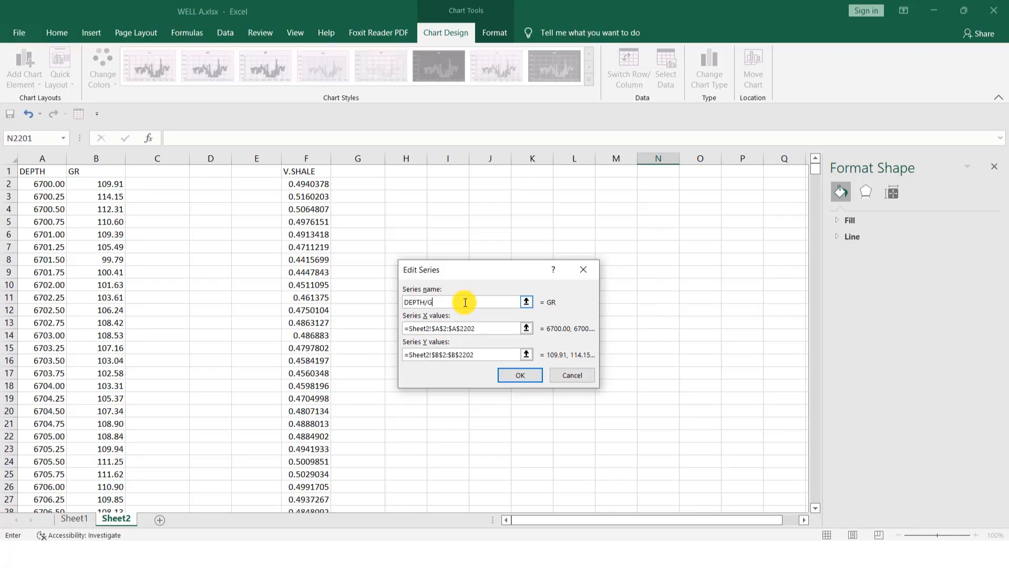
Replace the series X values with the GR data range =Sheet2!$B$2:$B$2202
click(485, 330)
key(BackSpace)
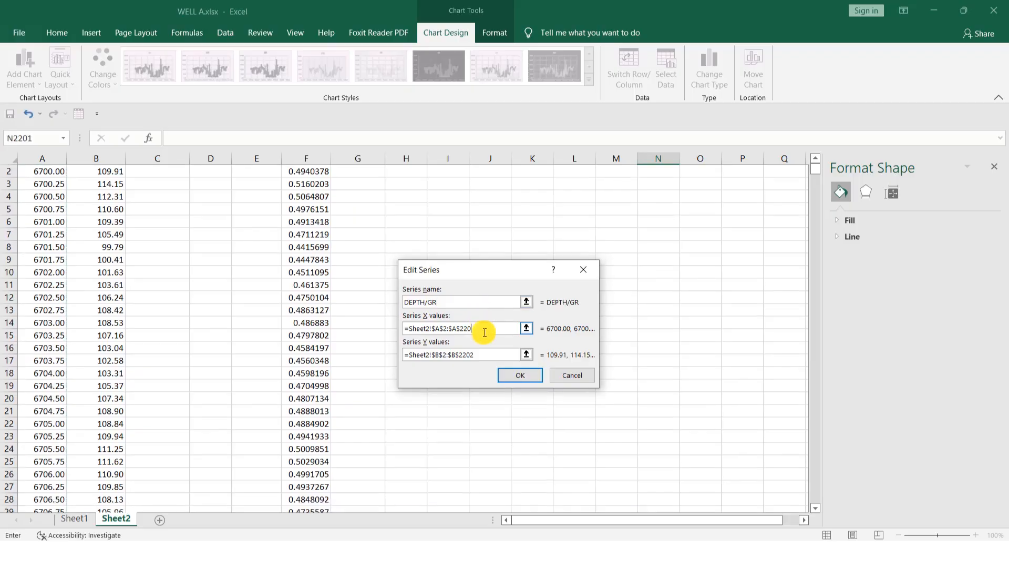
scroll(270, 216, up, 1)
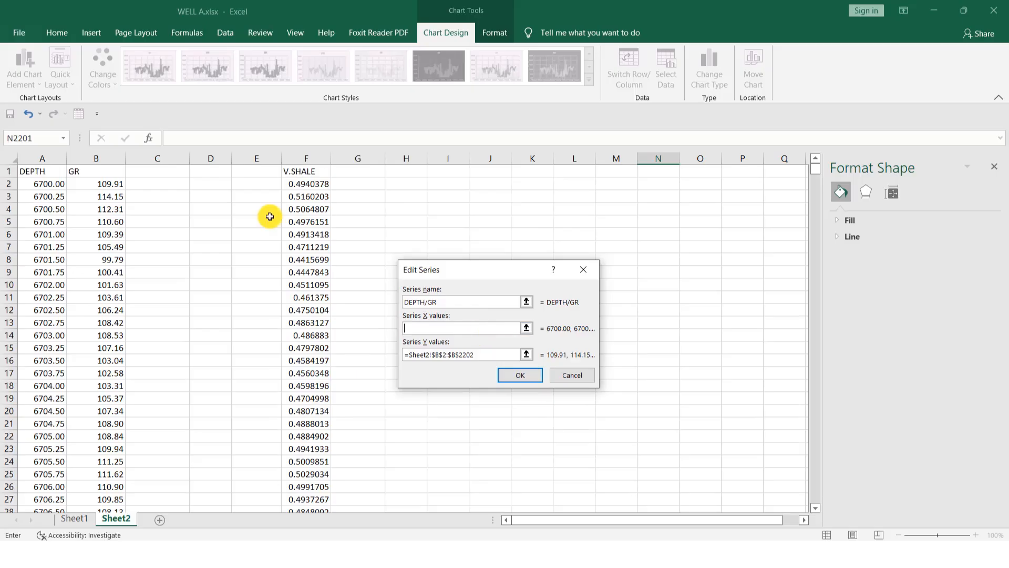
click(112, 185)
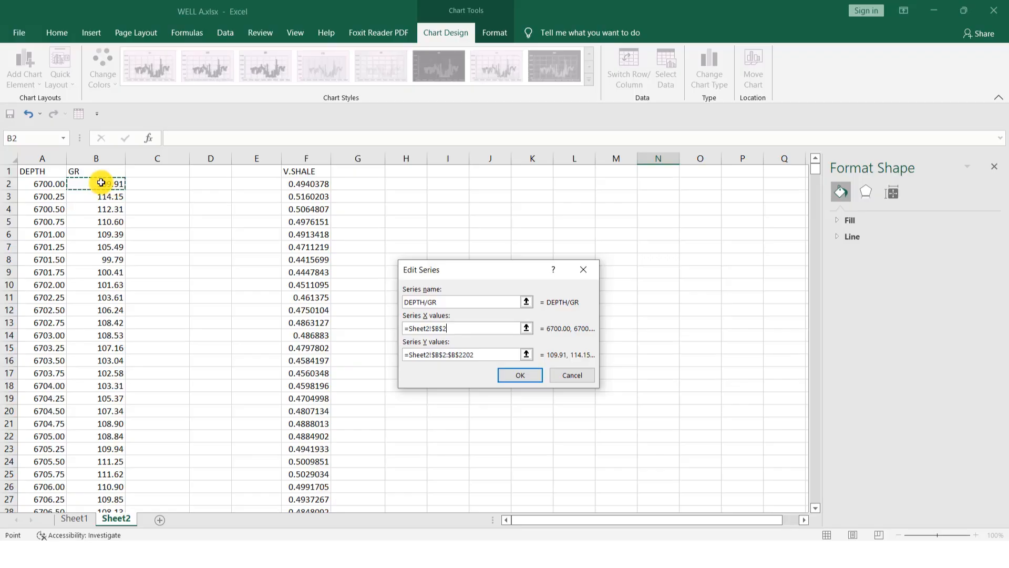
key(End)
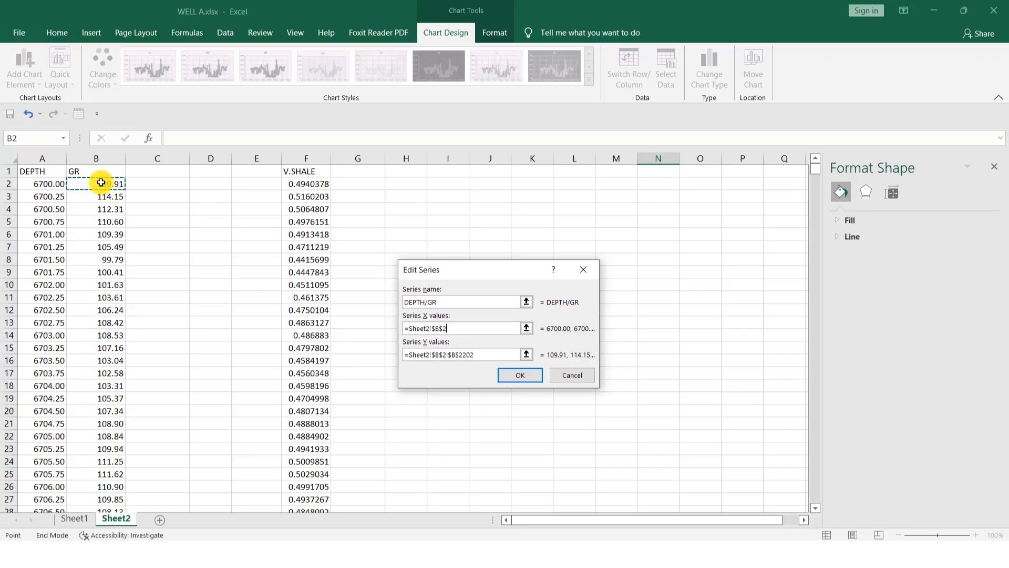
key(shift+Down)
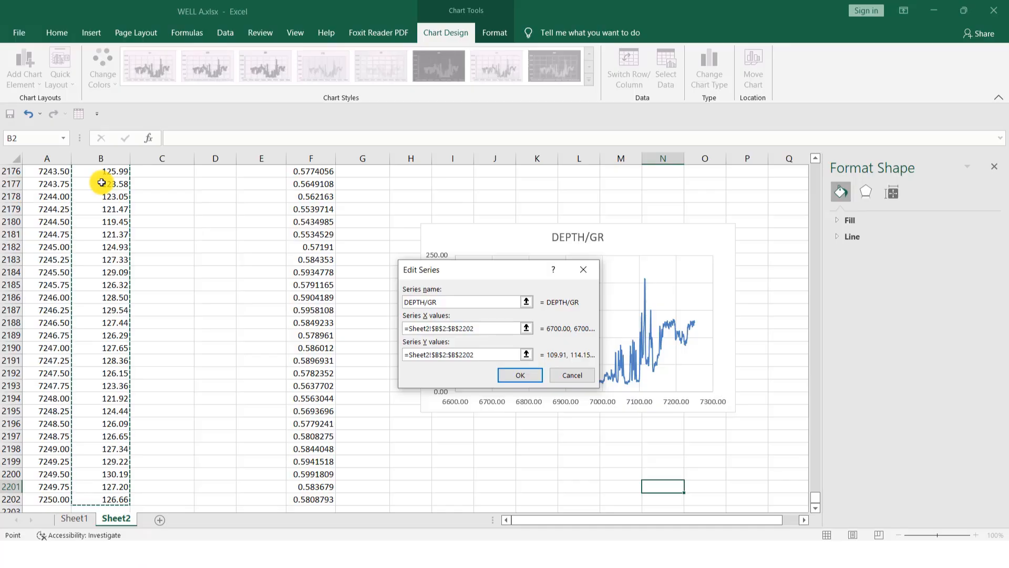
Replace the series Y values with the DEPTH data range =Sheet2!$A$2:$A$2202 and apply the chart data changes
click(483, 356)
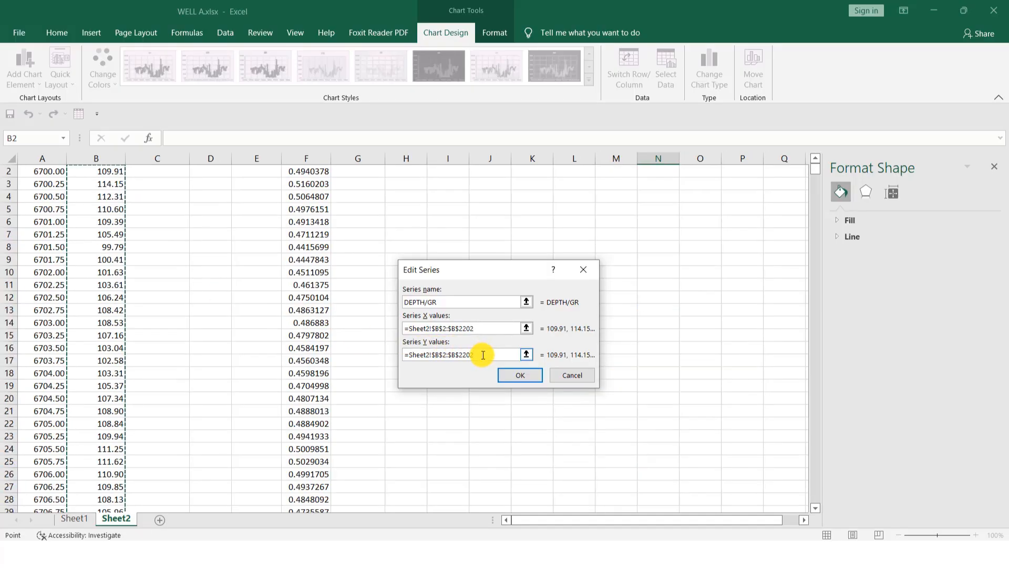
key(BackSpace)
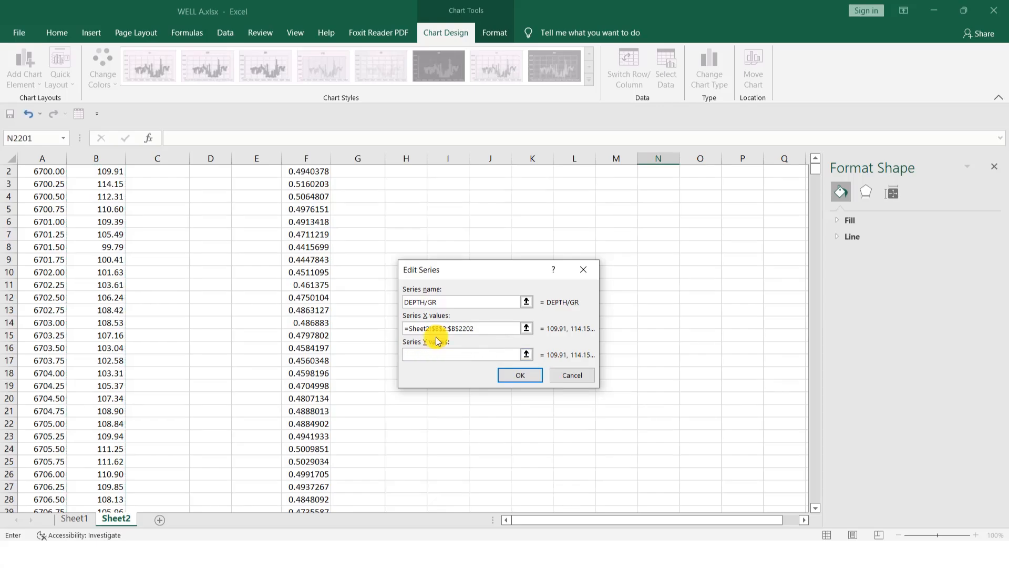
scroll(440, 294, up, 1)
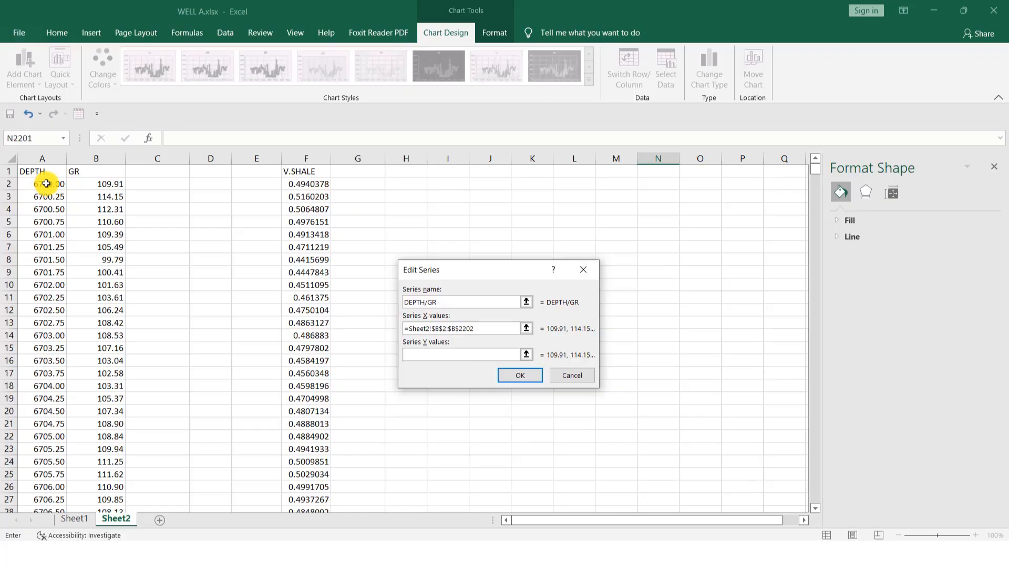
click(46, 183)
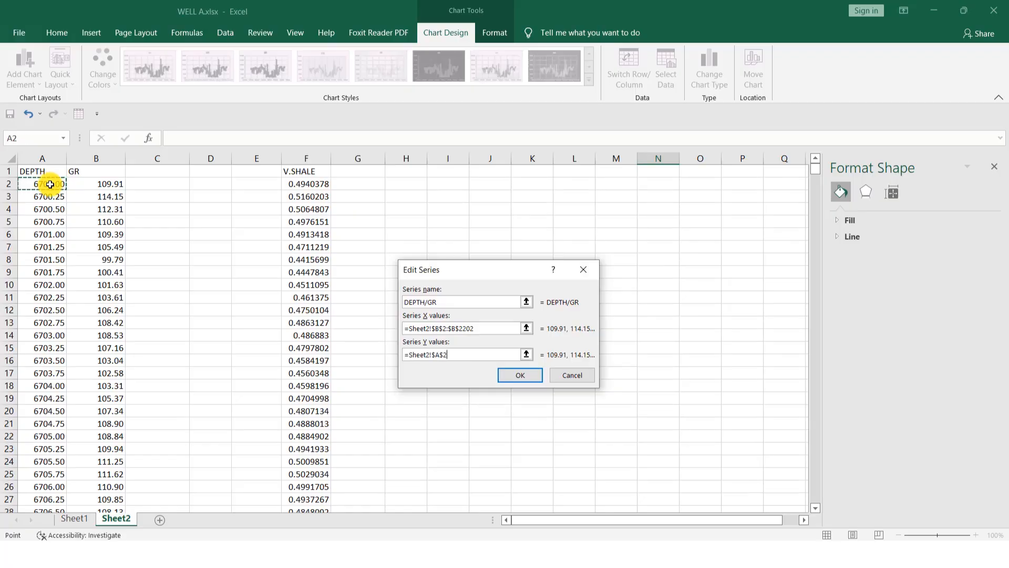
key(shift+Down)
key(ctrl+shift+Down)
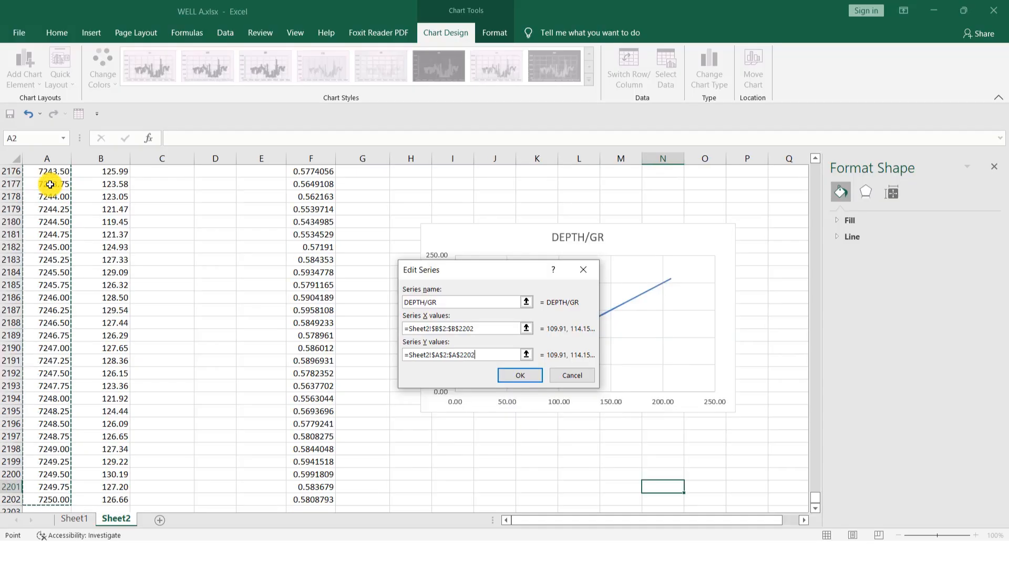
click(519, 377)
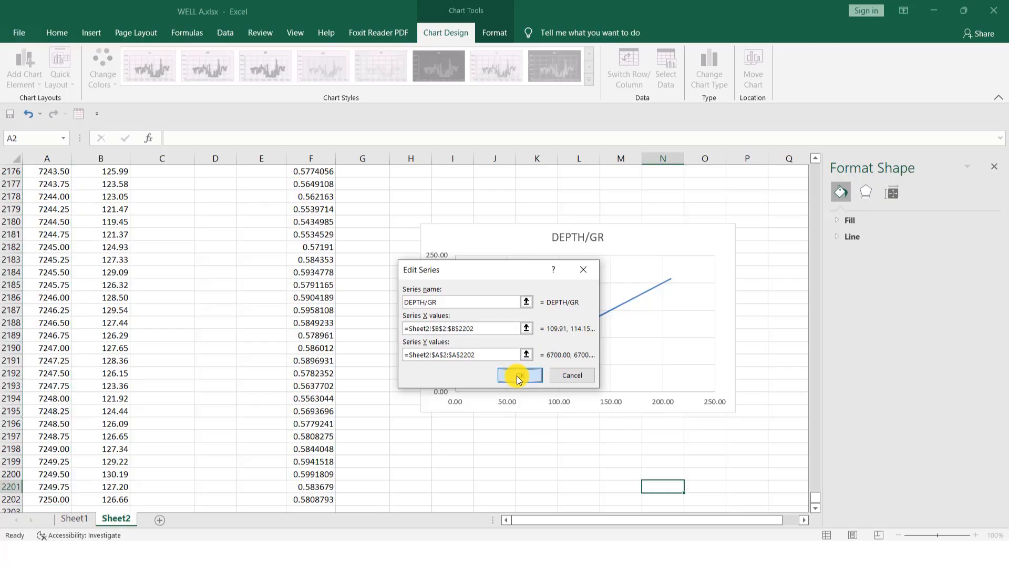
click(604, 417)
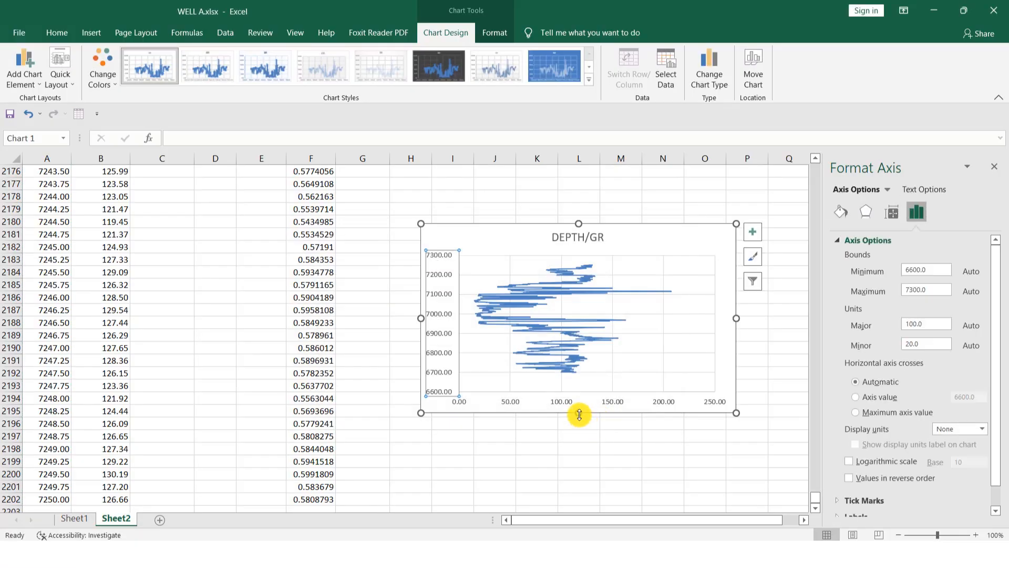
Stretch the DEPTH/GR chart vertically so it spans from about row 2177 down to row 2202
drag(579, 412, 586, 492)
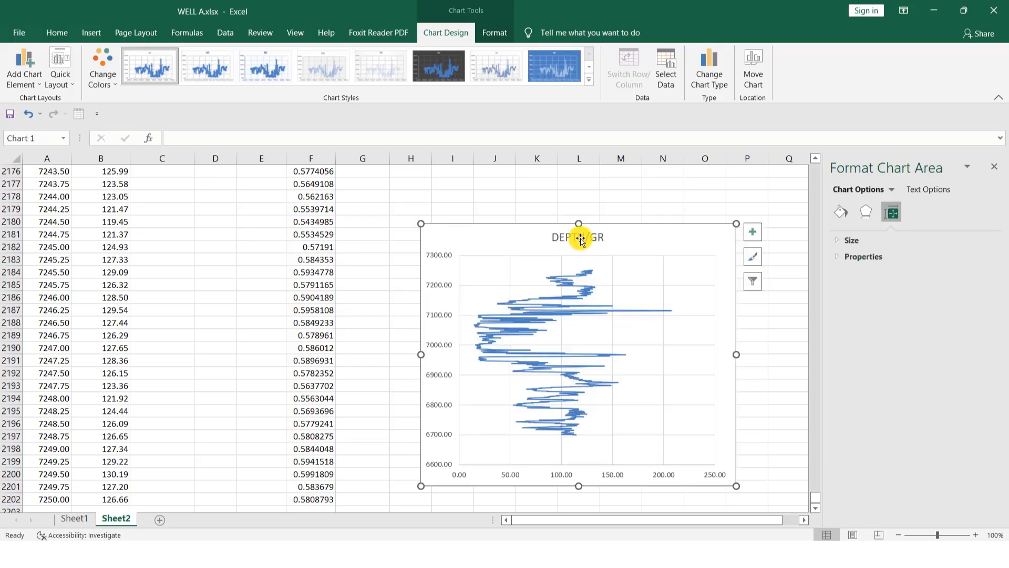
drag(581, 235, 579, 180)
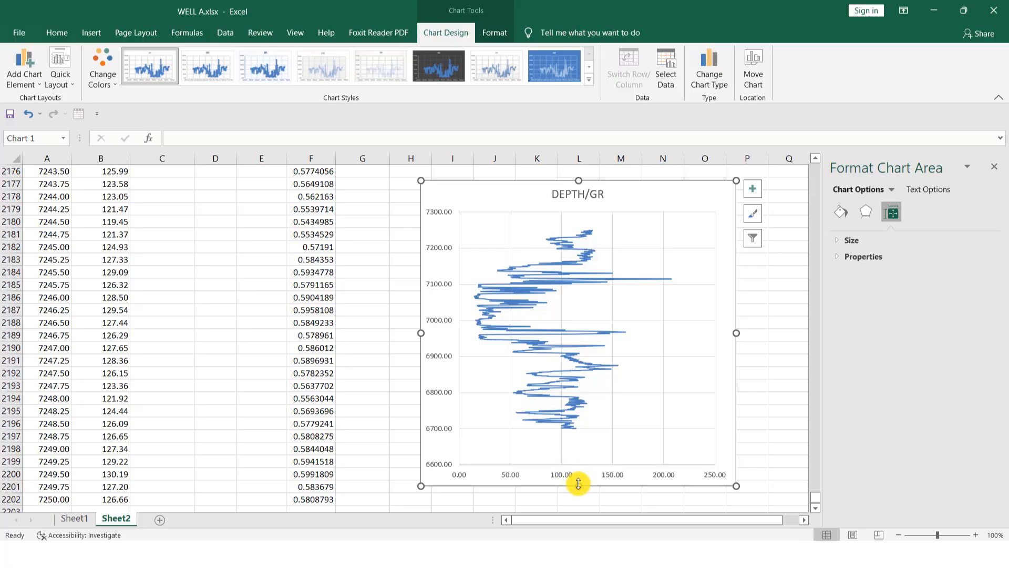
drag(578, 489, 581, 506)
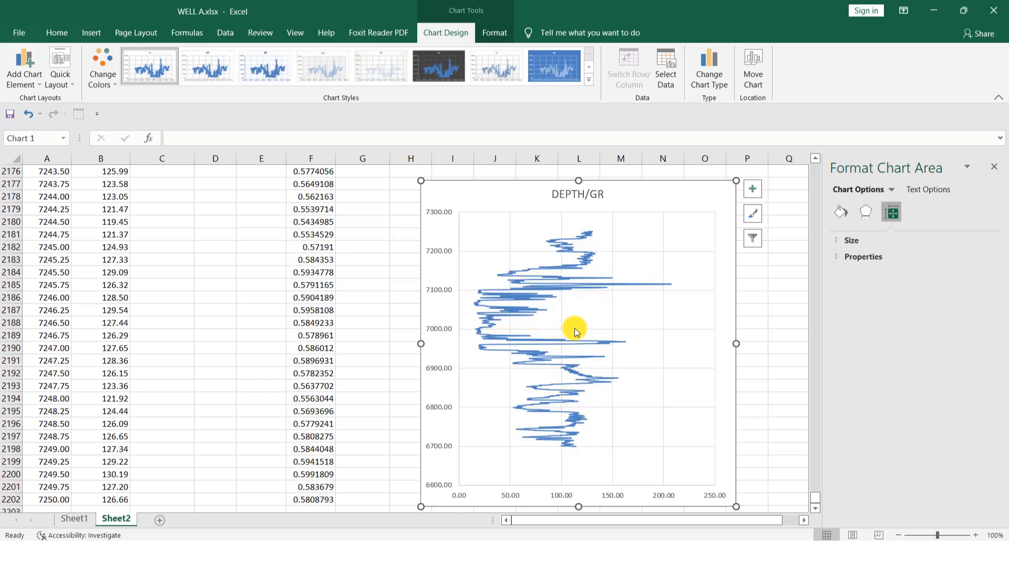
scroll(574, 331, down, 1)
scroll(572, 350, up, 1)
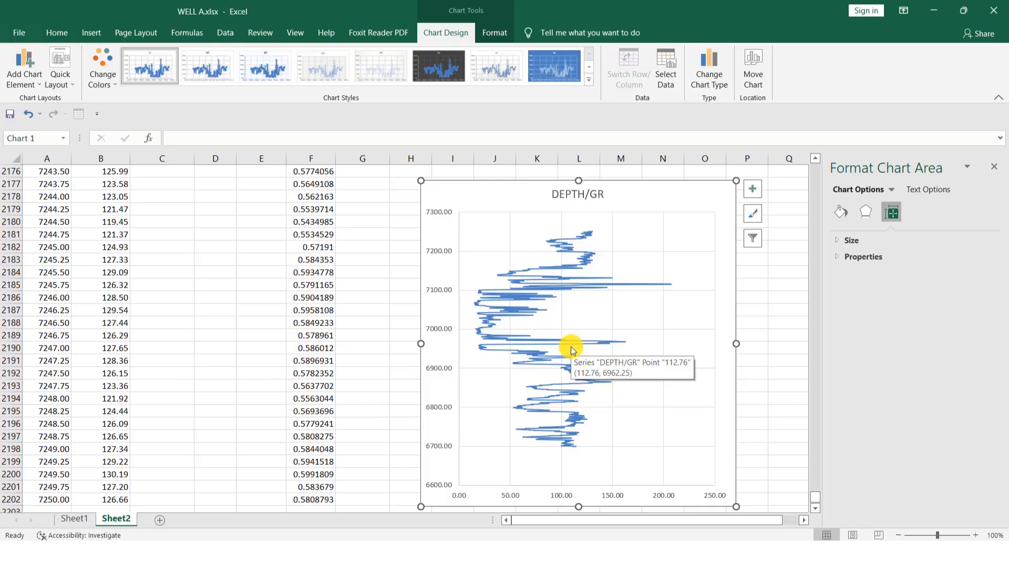
Move the V.SHALE column on Sheet2 to column C, directly beside GR, and widen column D slightly
scroll(772, 475, down, 9)
drag(816, 491, 820, 167)
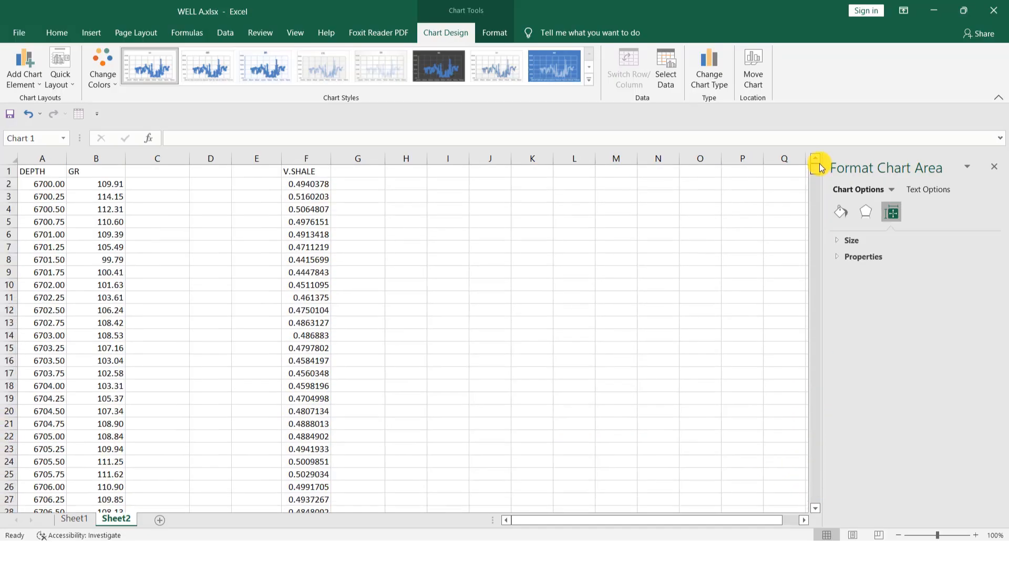
click(305, 158)
drag(298, 165, 149, 169)
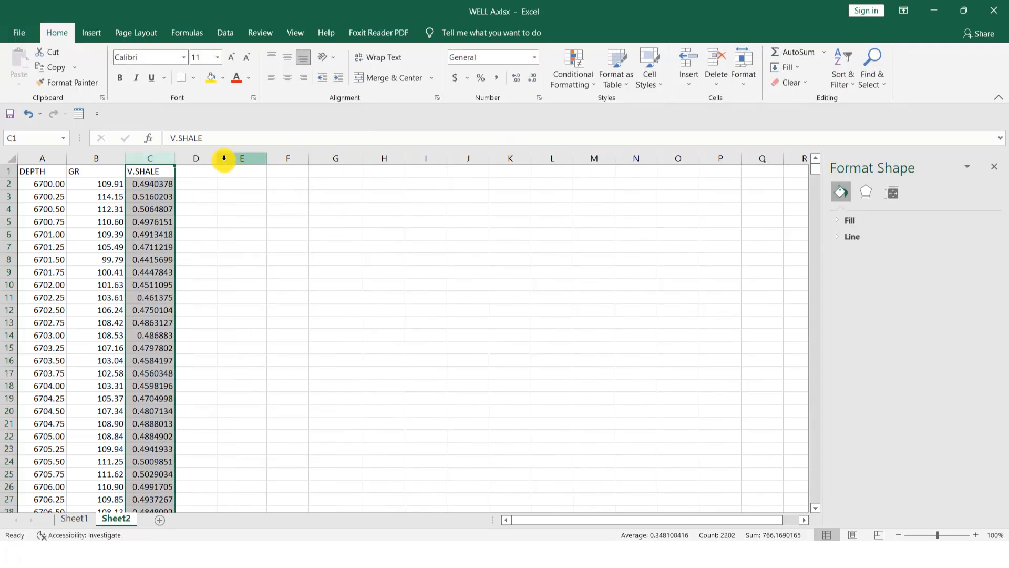
drag(217, 159, 234, 158)
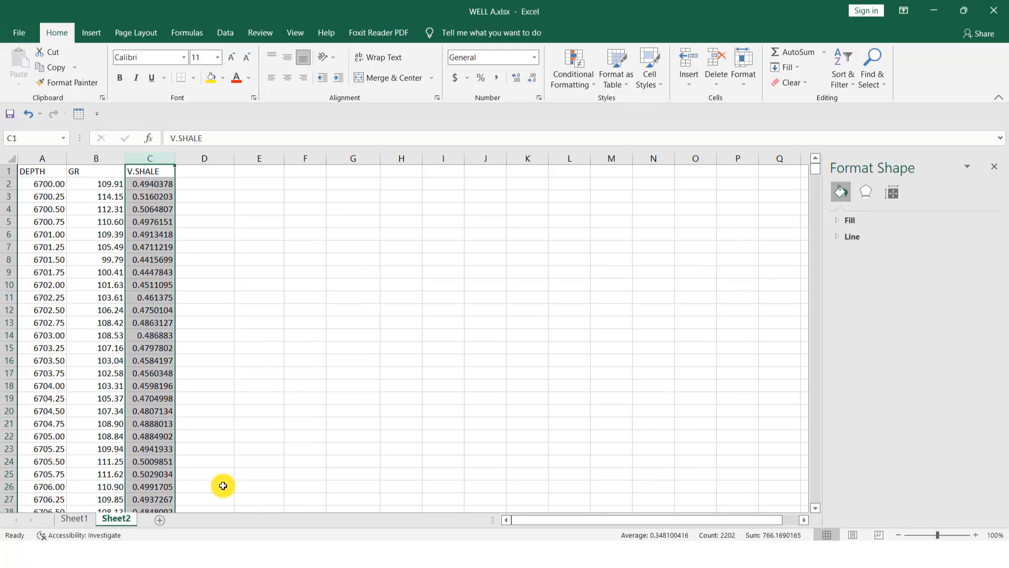
Copy the full RESD column with its header from Sheet1 and paste it into Sheet2 starting at D1
click(79, 519)
scroll(117, 205, up, 8)
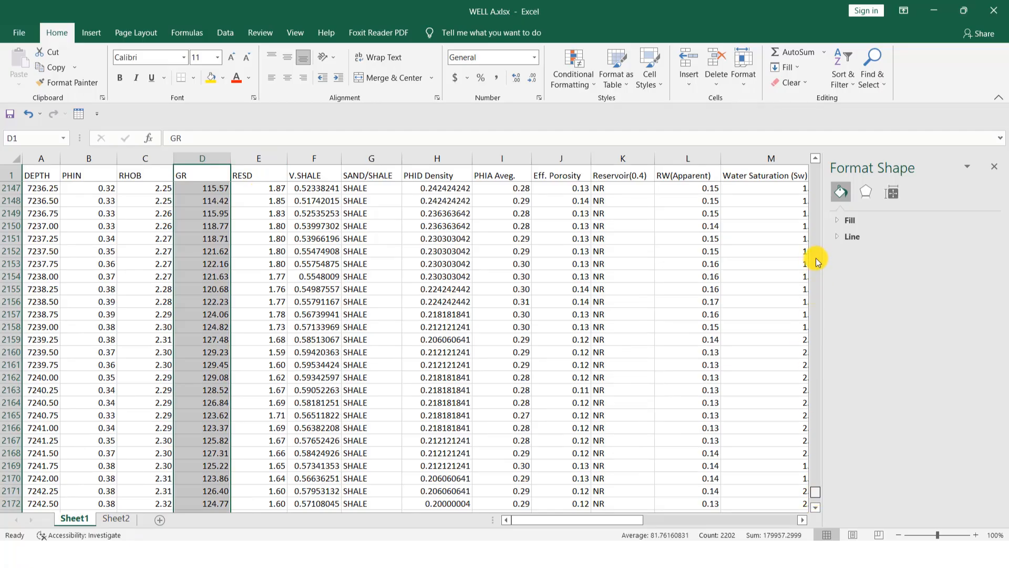
drag(817, 259, 816, 162)
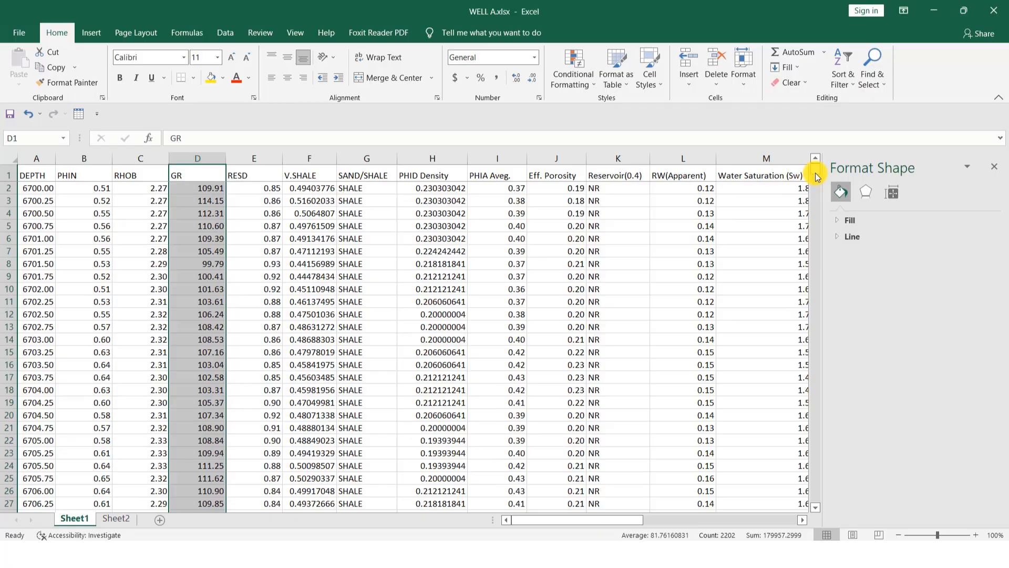
drag(818, 176, 813, 155)
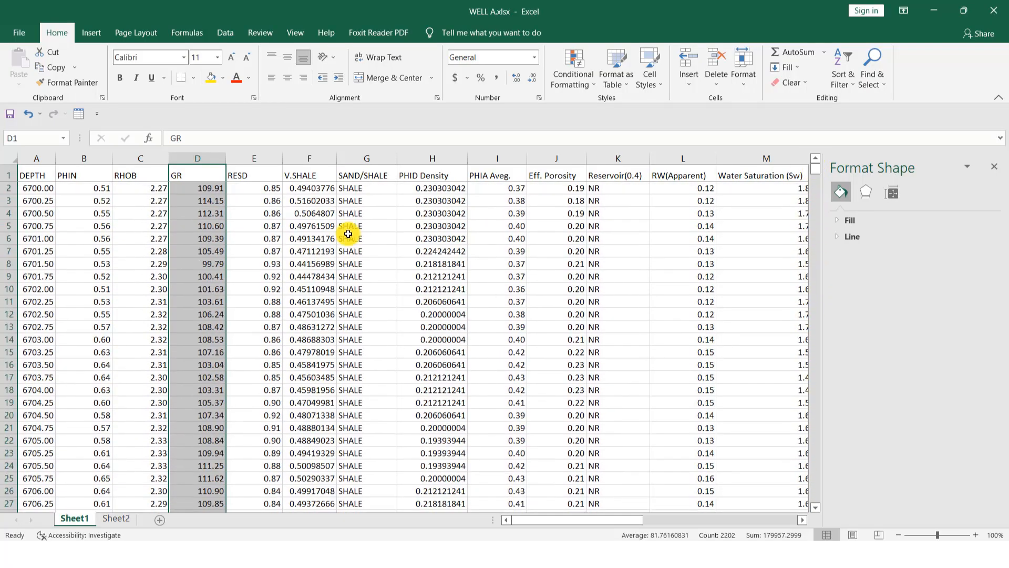
click(265, 179)
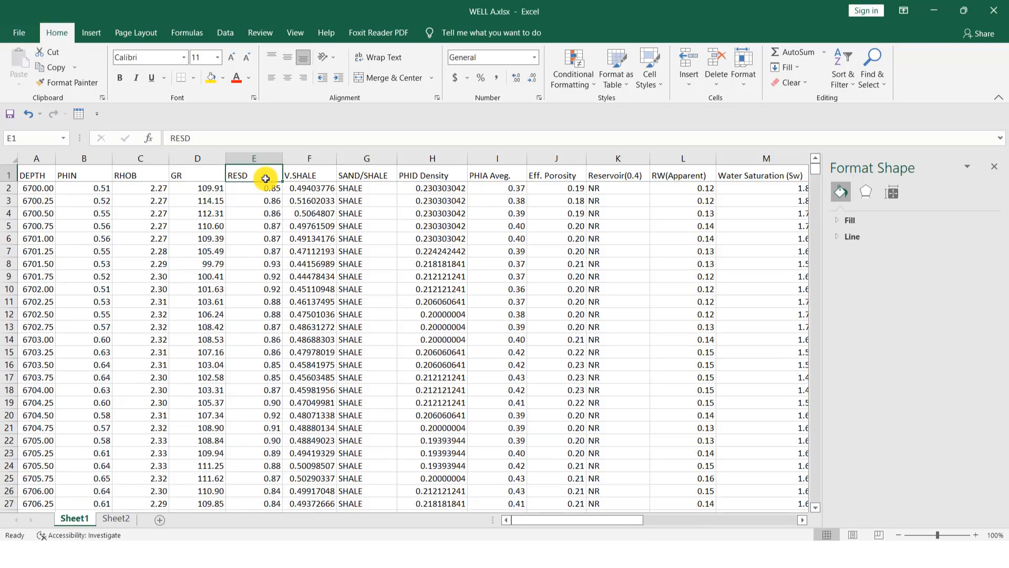
key(End)
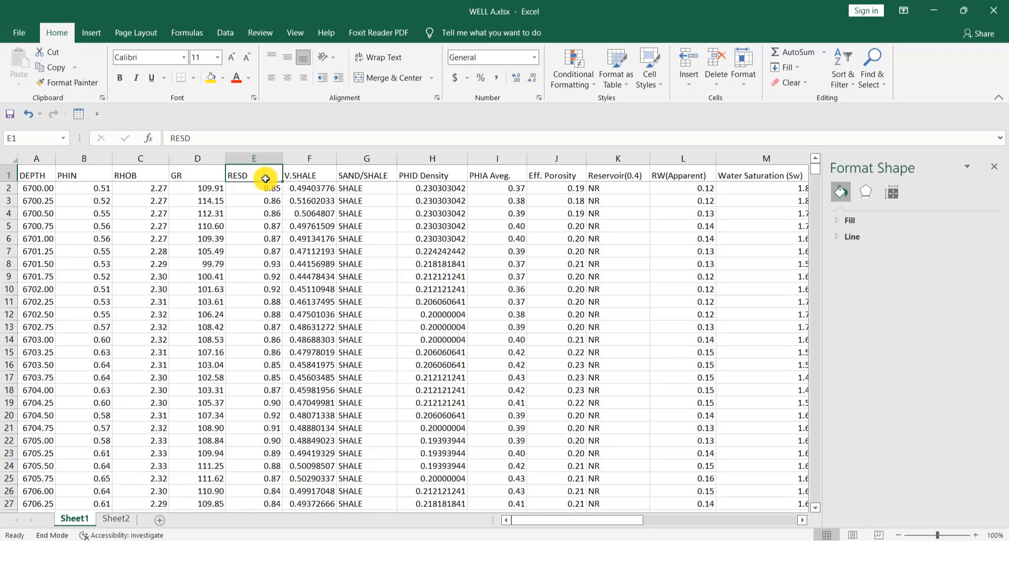
key(shift+Down)
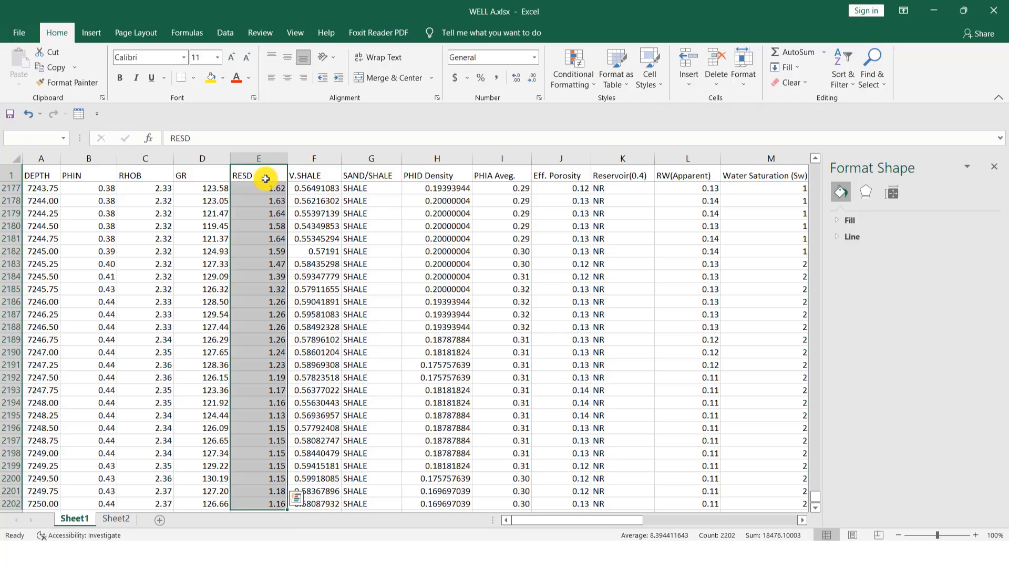
key(ctrl+c)
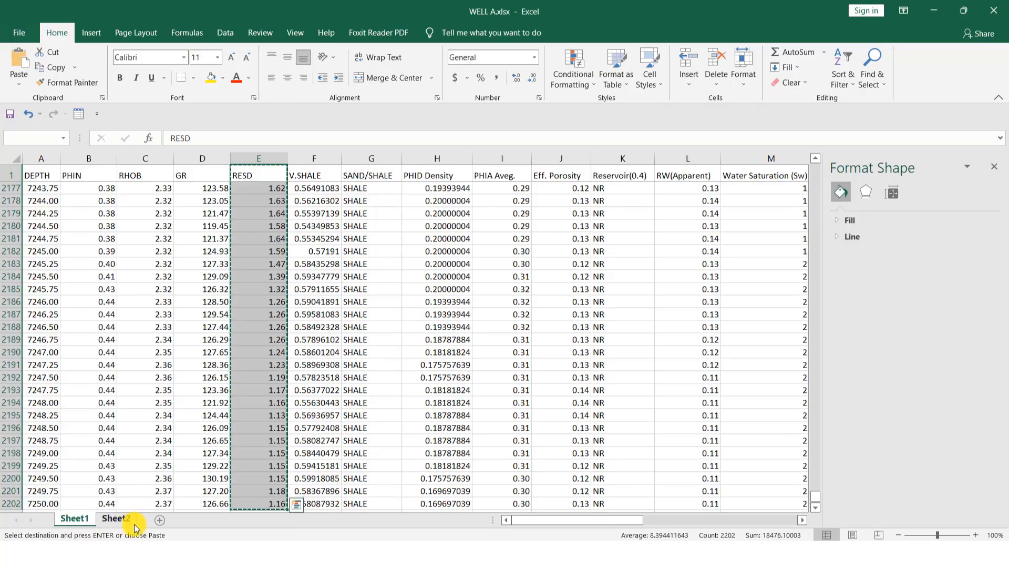
click(118, 520)
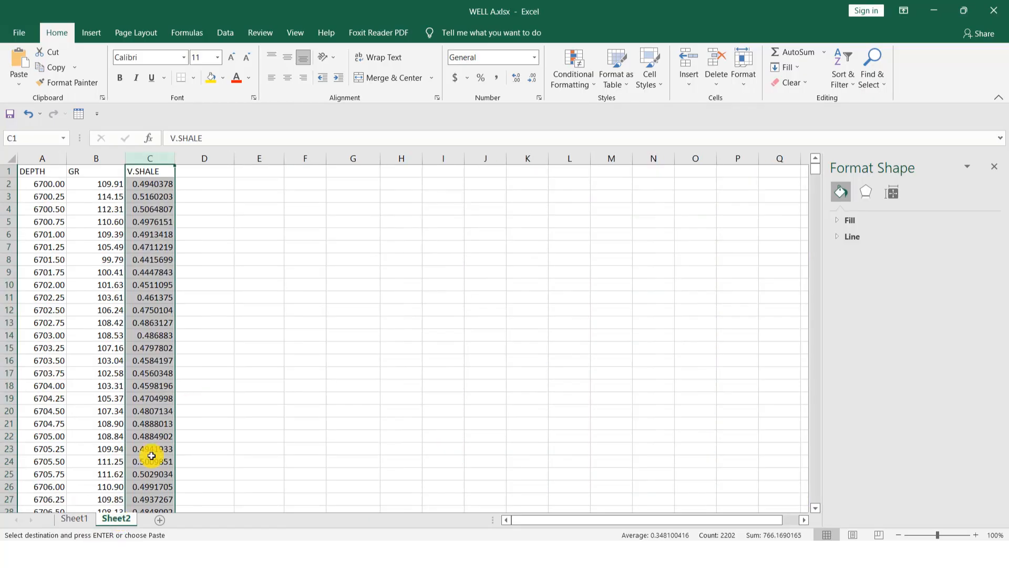
click(217, 177)
key(ctrl+v)
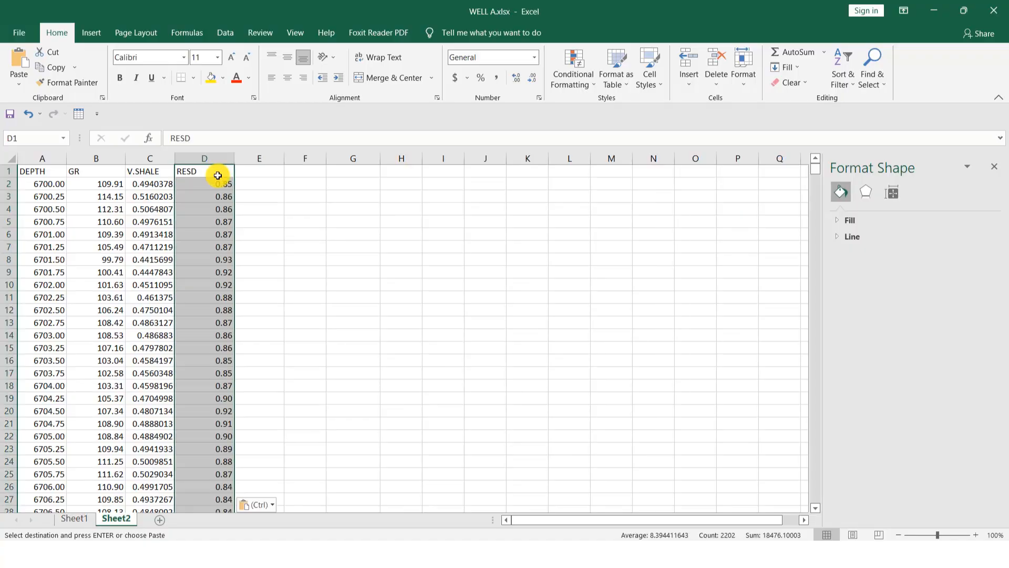
Insert a blank column before GR and move the RESD column into column B, directly beside DEPTH
right_click(86, 156)
click(118, 271)
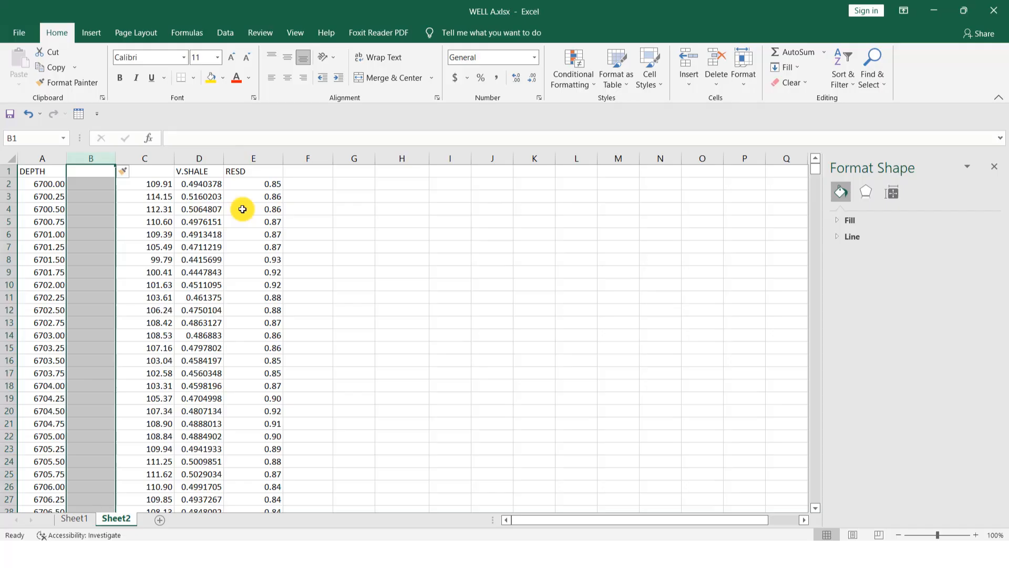
click(251, 158)
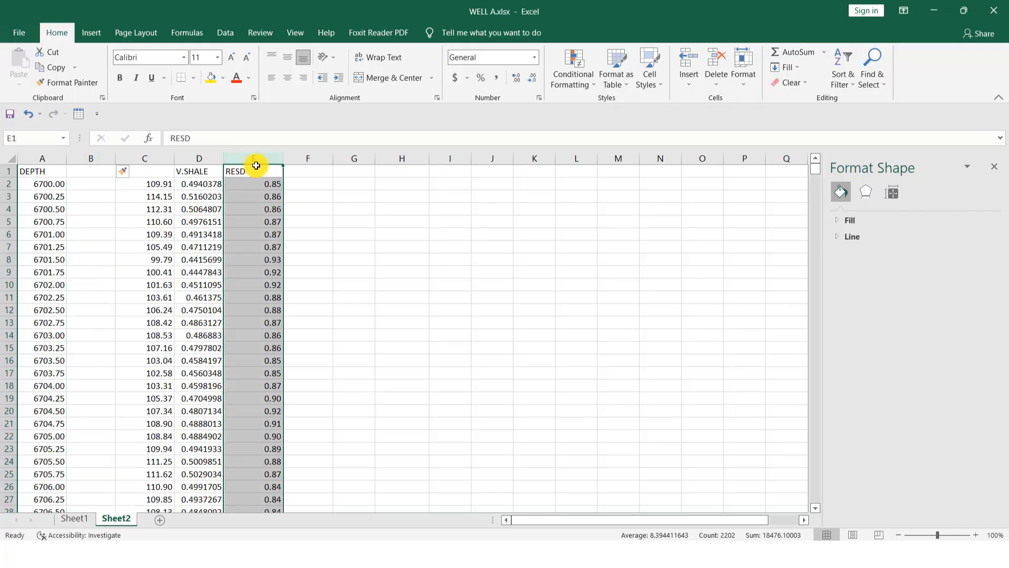
drag(256, 165, 105, 175)
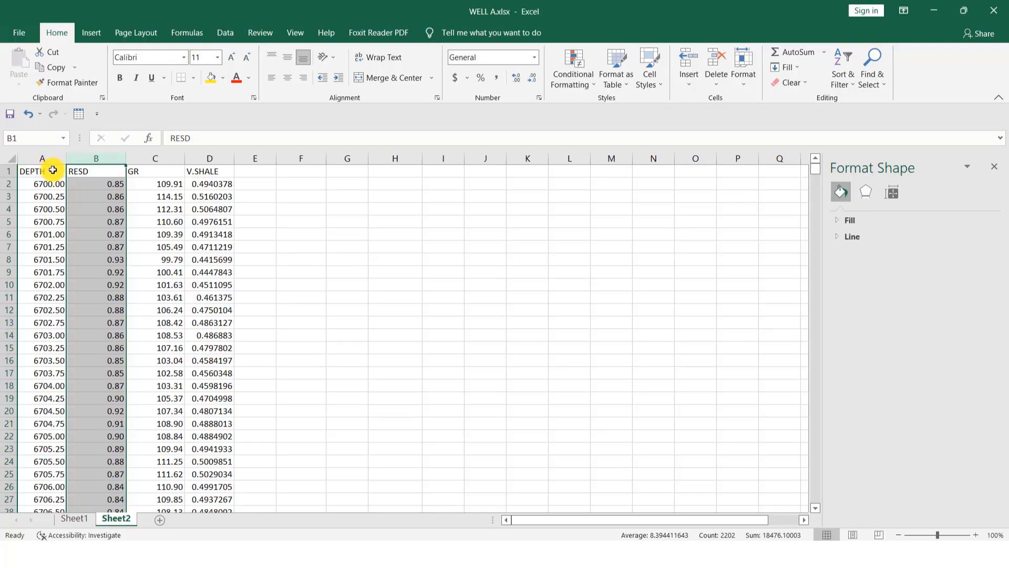
Insert a Scatter with Smooth Lines chart from the full DEPTH and RESD columns in the single-series RESD version, and select its vertical axis
drag(33, 172, 91, 173)
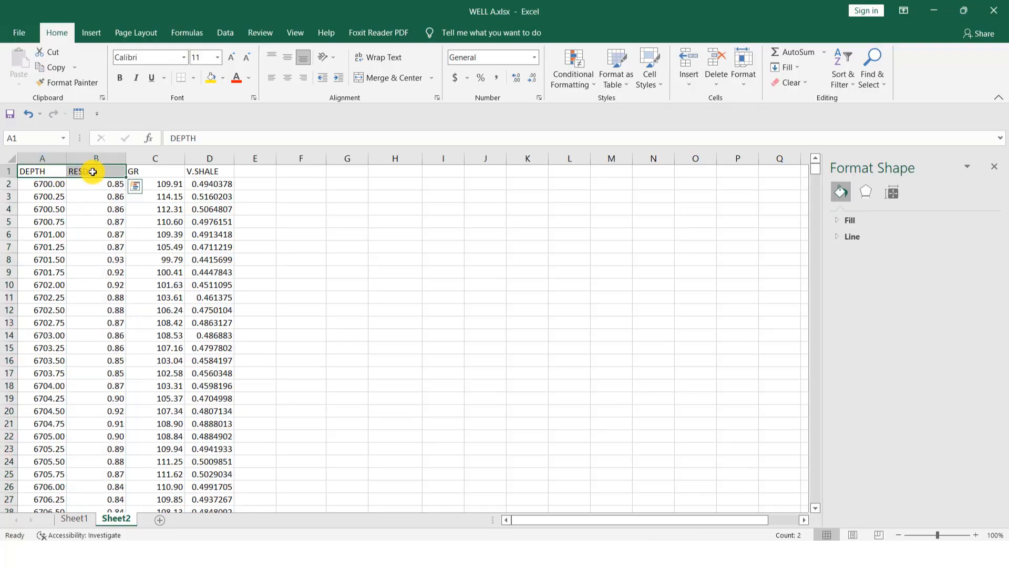
key(ctrl+shift+Down)
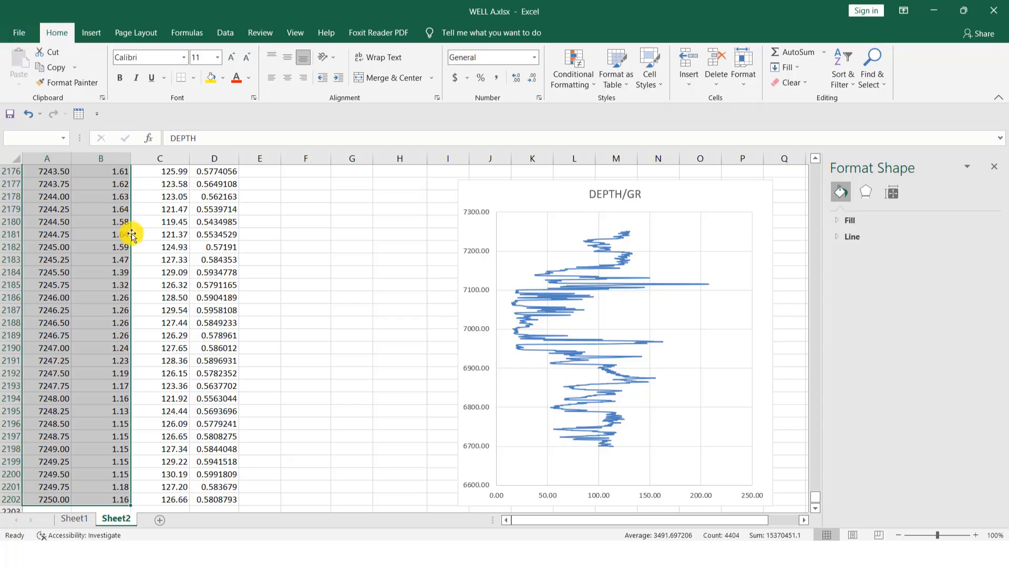
click(91, 33)
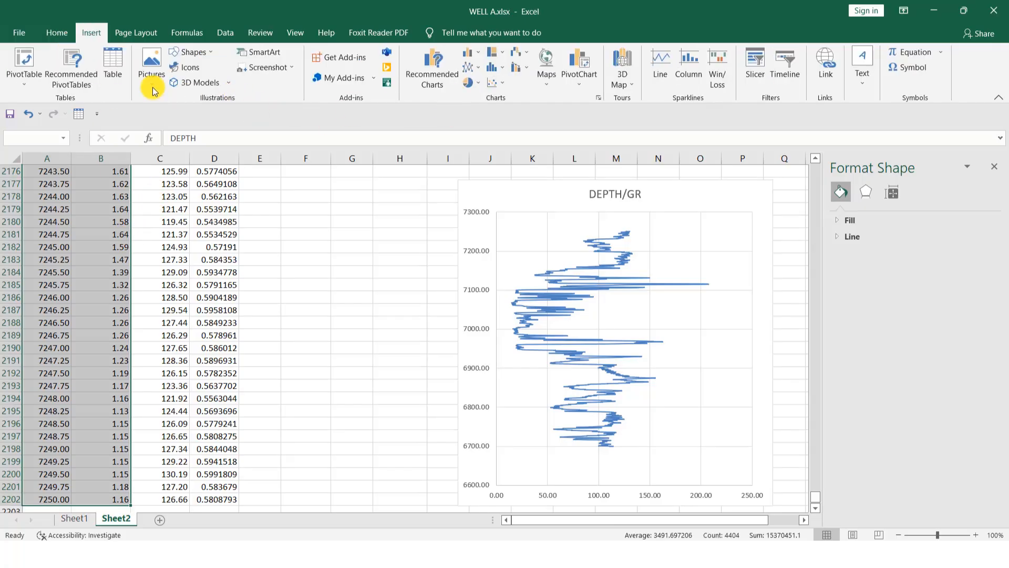
click(501, 86)
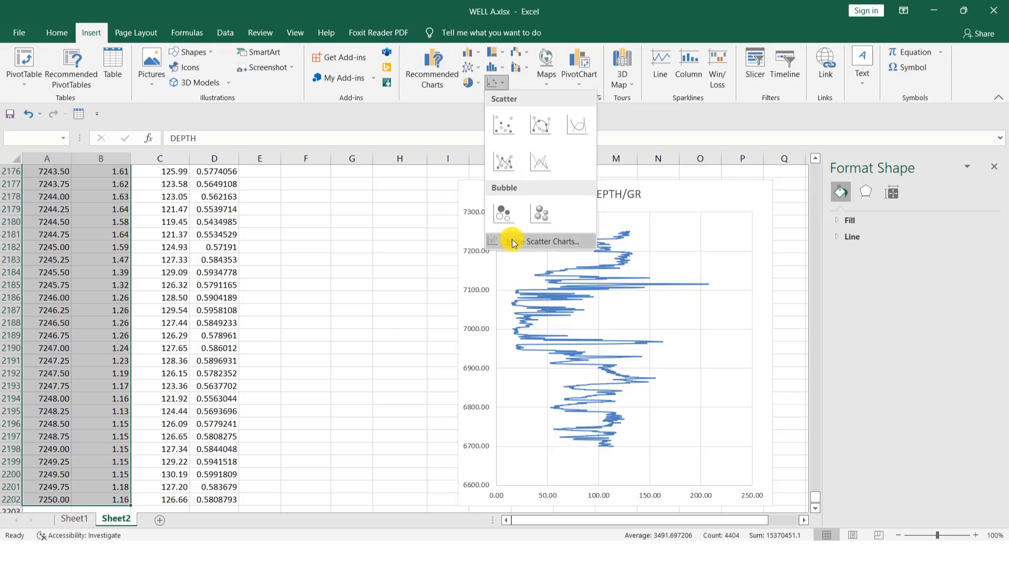
click(531, 240)
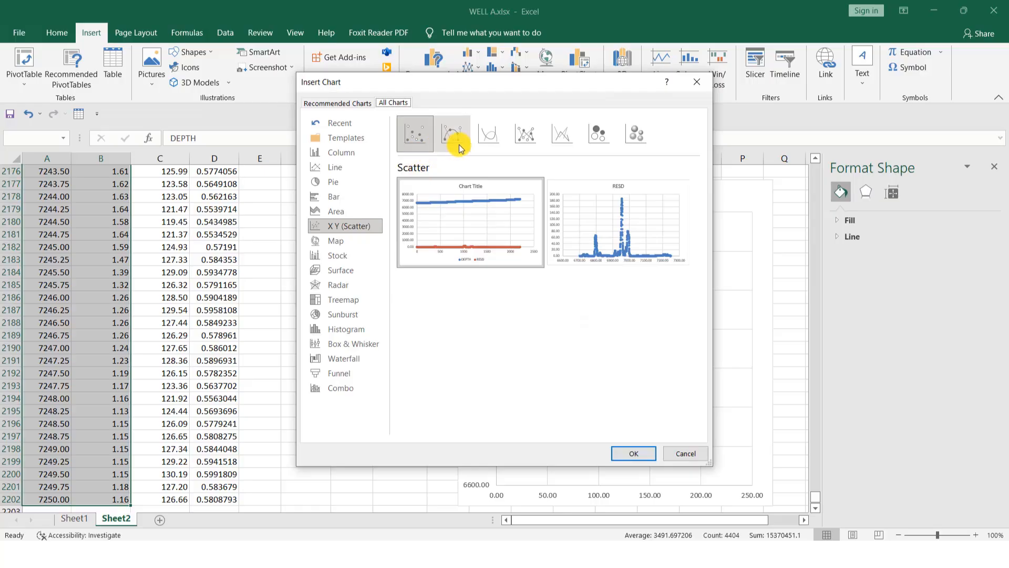
click(488, 138)
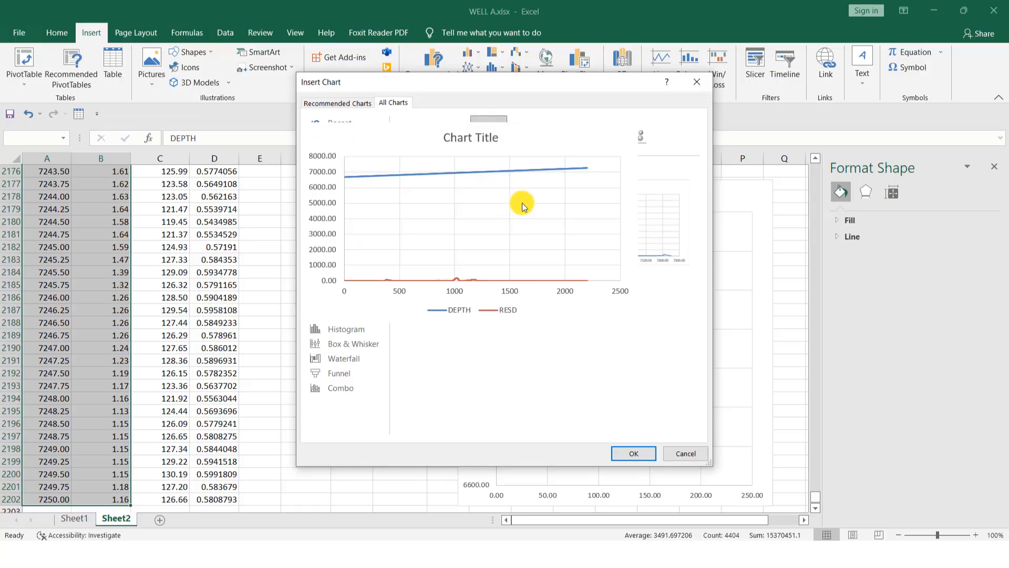
mouse_move(570, 205)
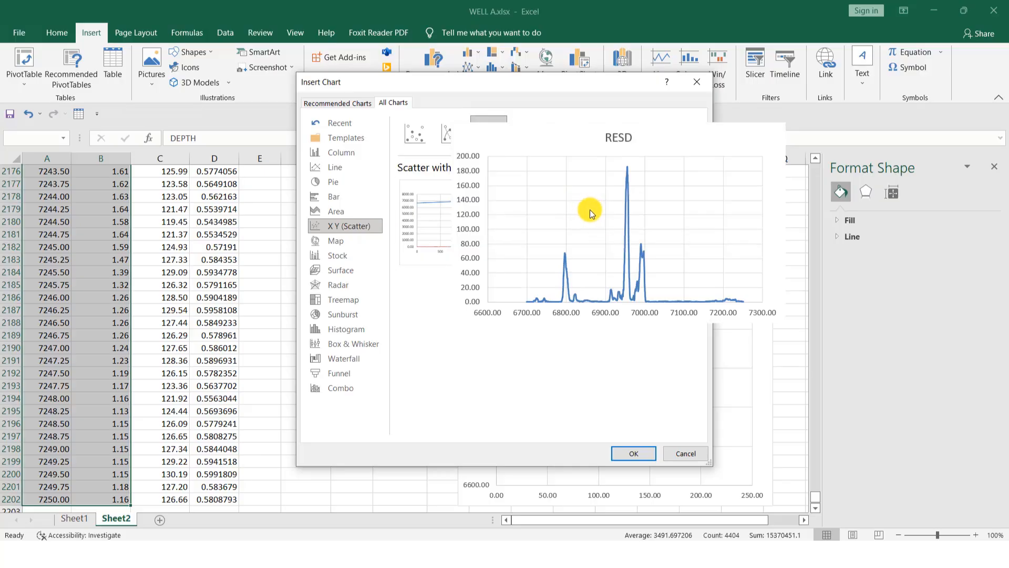
click(634, 453)
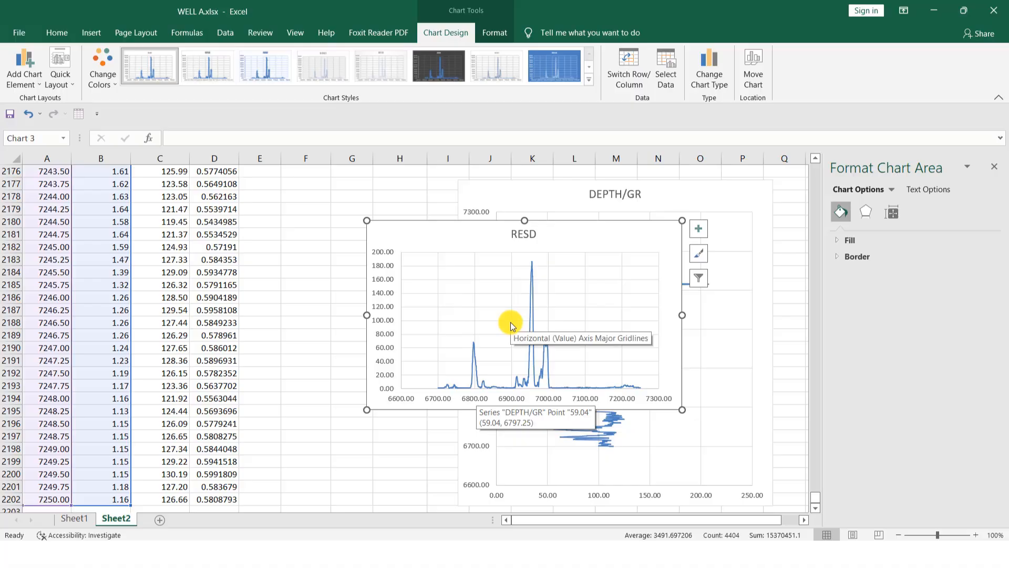
click(391, 312)
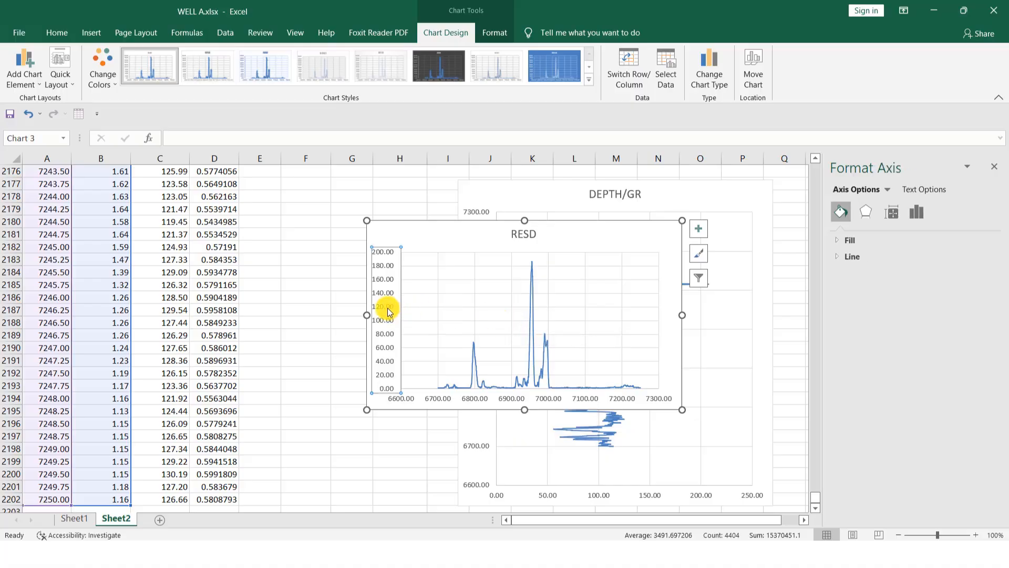
Open the RESD chart's data series for editing and name it DEPTH/RESD
right_click(389, 311)
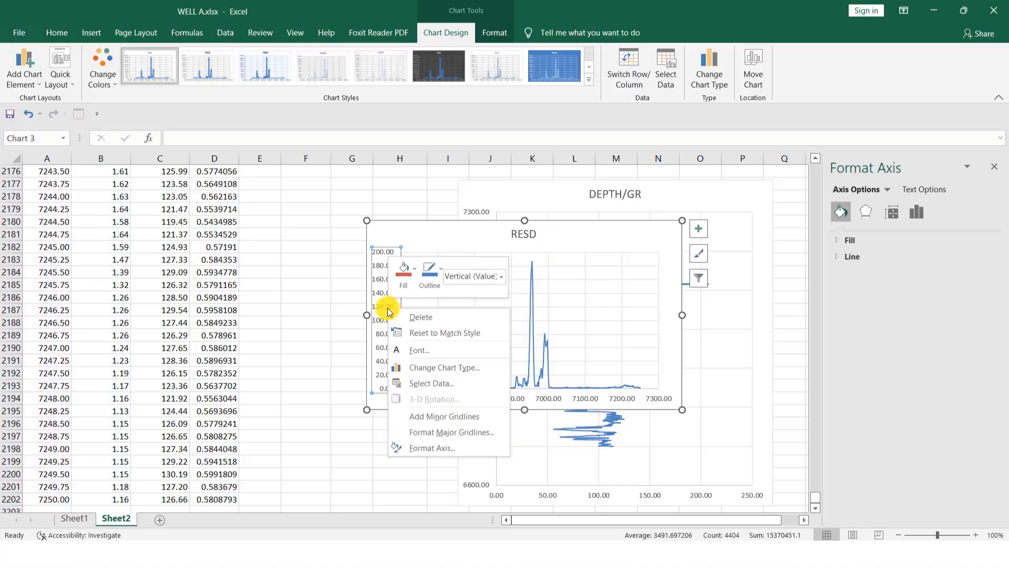
click(432, 383)
click(396, 385)
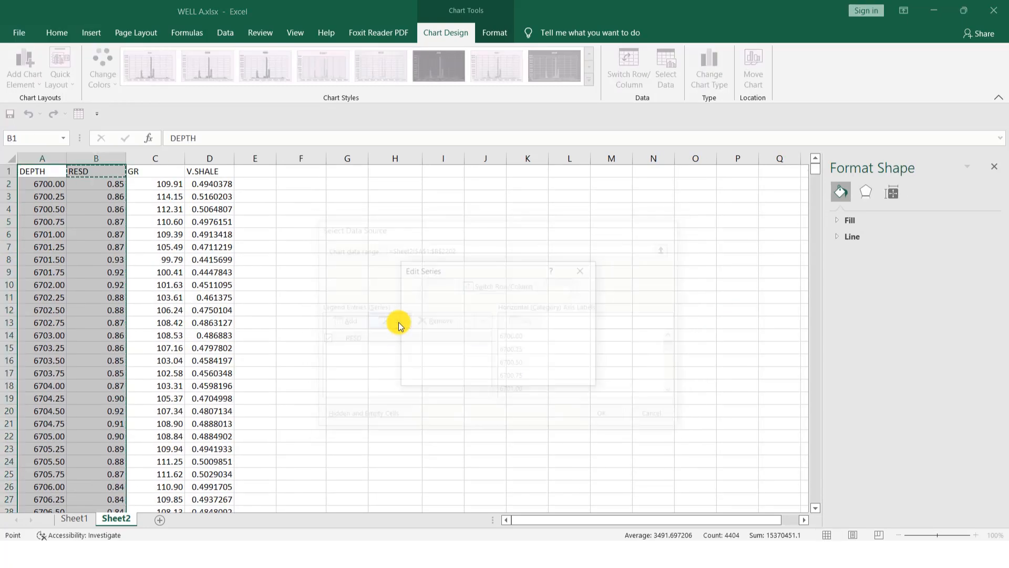
text(DEPTH/RESD)
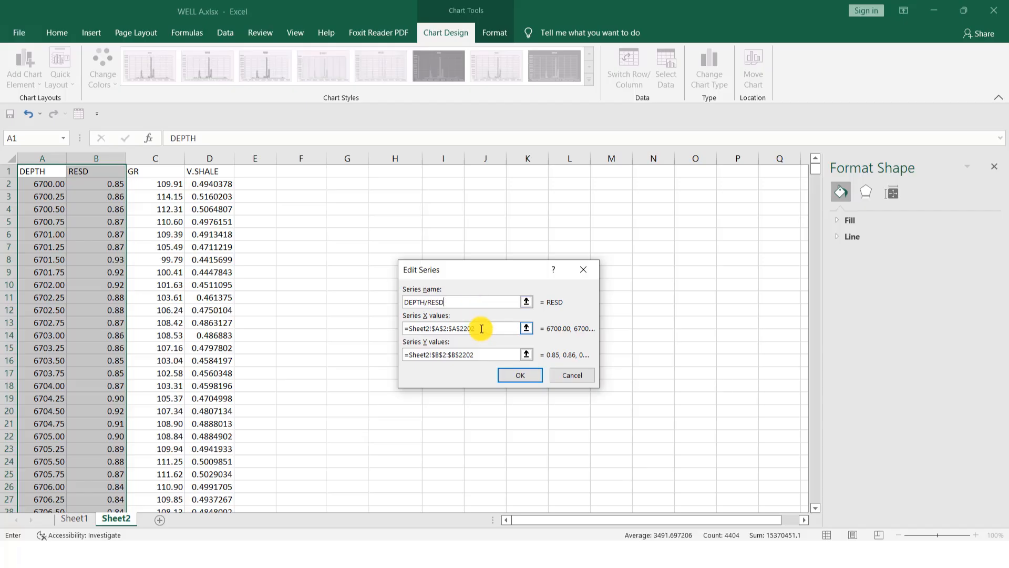
Replace the series' X values with the RESD data in Sheet2 cells B2 to B2202
click(482, 329)
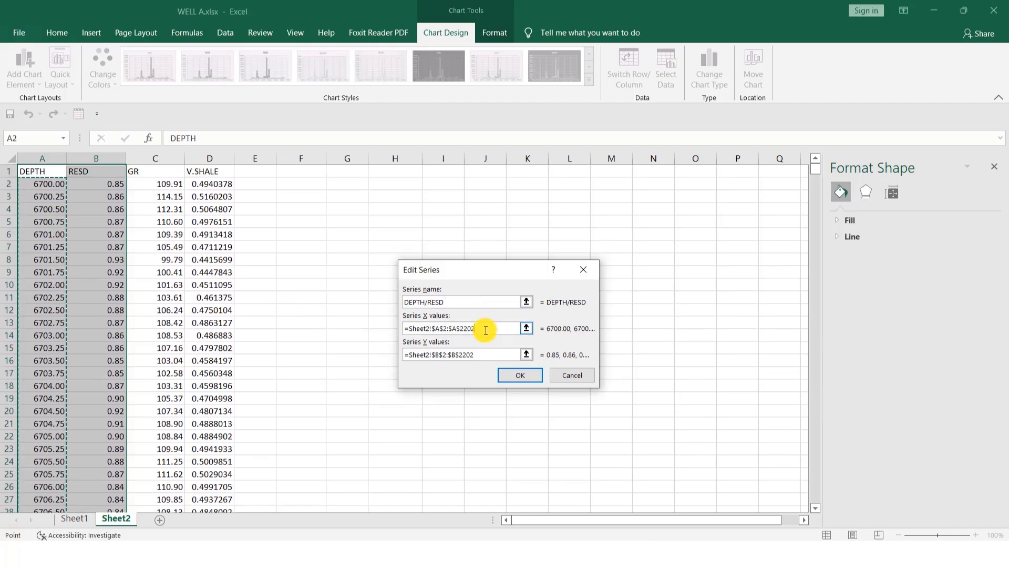
key(BackSpace)
key(BackSpace)
key(BackSpace)
key(BackSpace)
key(BackSpace)
key(BackSpace)
key(BackSpace)
key(BackSpace)
key(BackSpace)
key(BackSpace)
key(BackSpace)
key(BackSpace)
key(BackSpace)
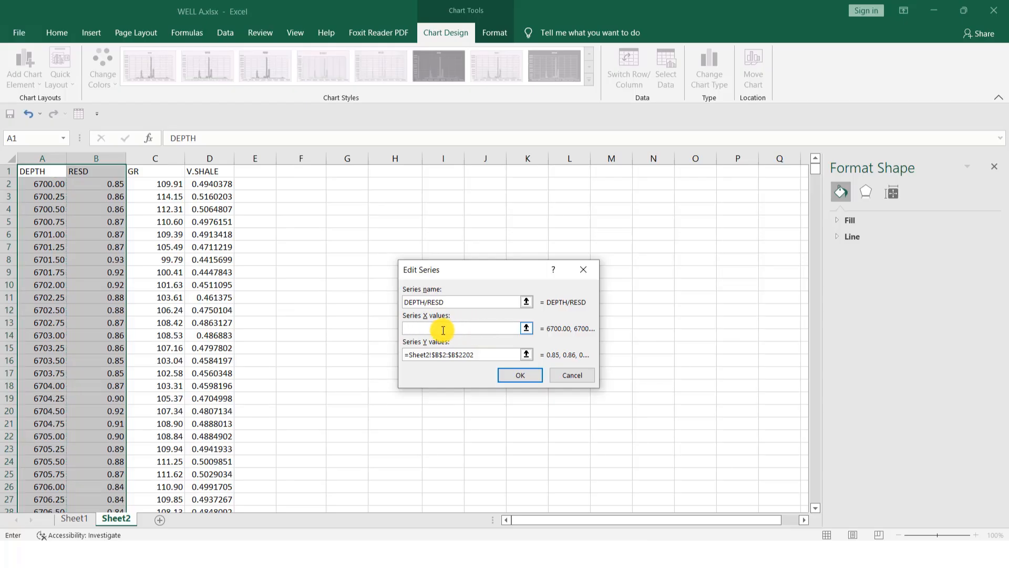
click(104, 185)
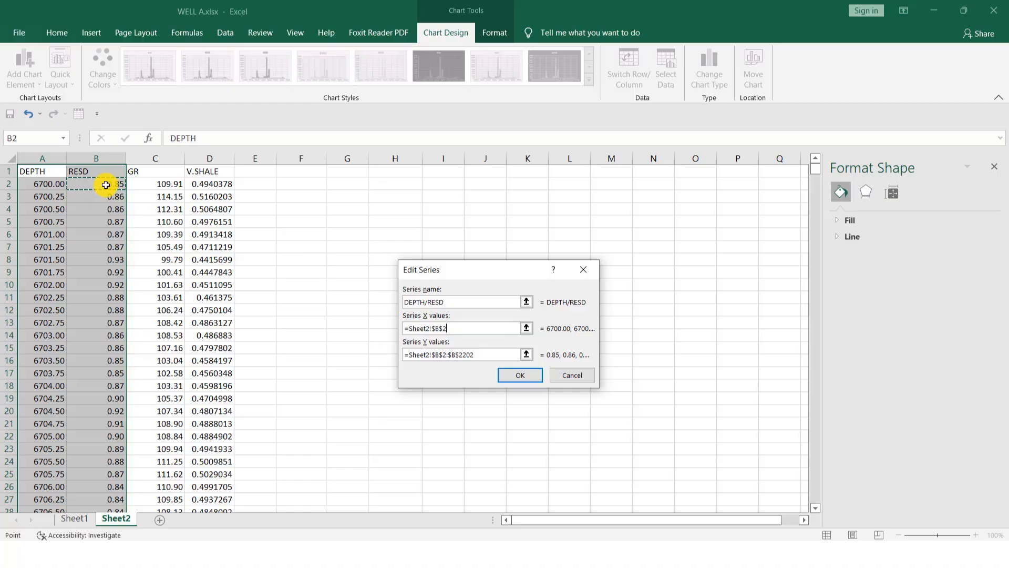
key(shift+Down)
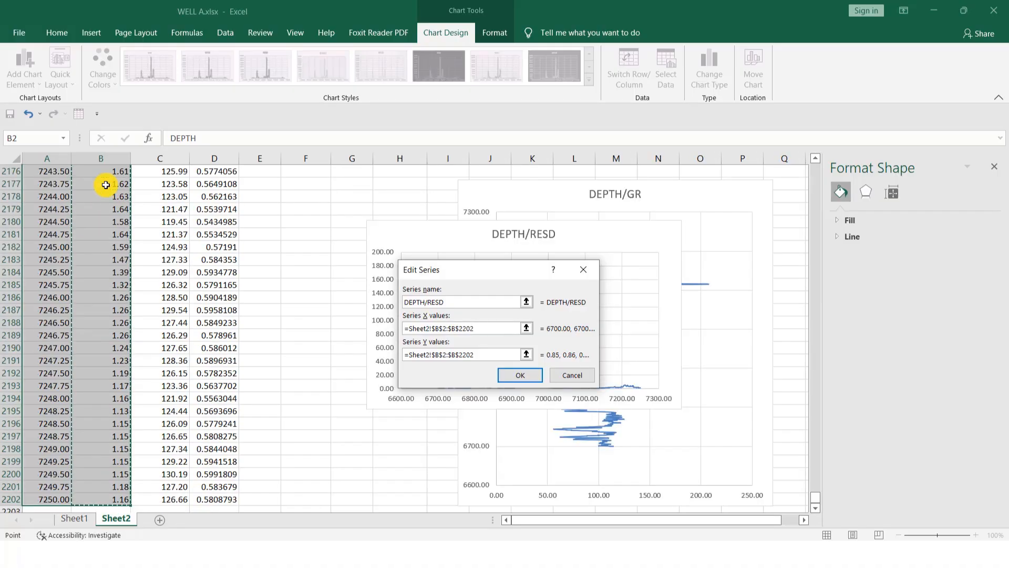
Replace the series' Y values with the DEPTH data in Sheet2 cells A2 to A2202 and apply the data source changes
click(481, 354)
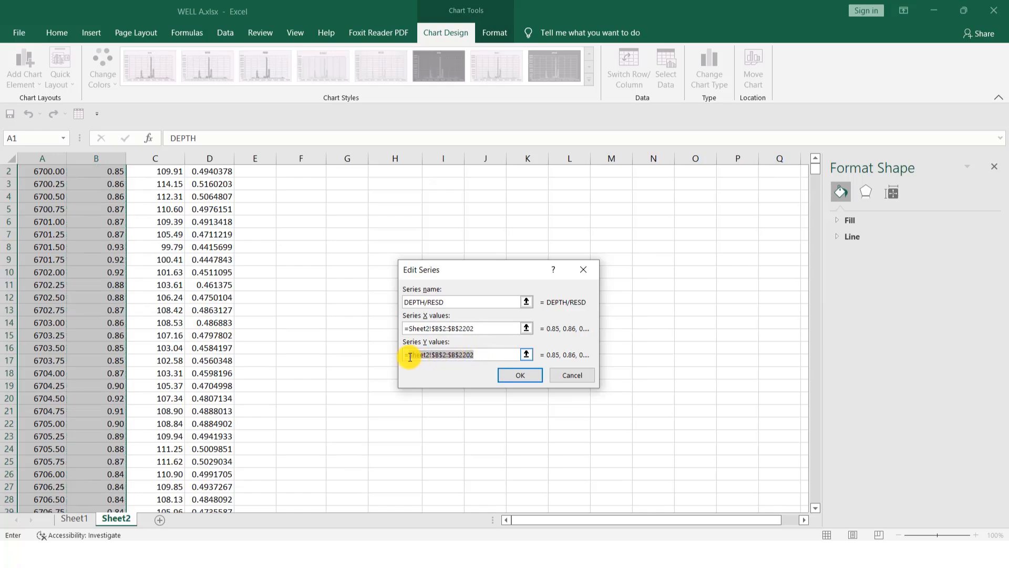
scroll(121, 229, up, 1)
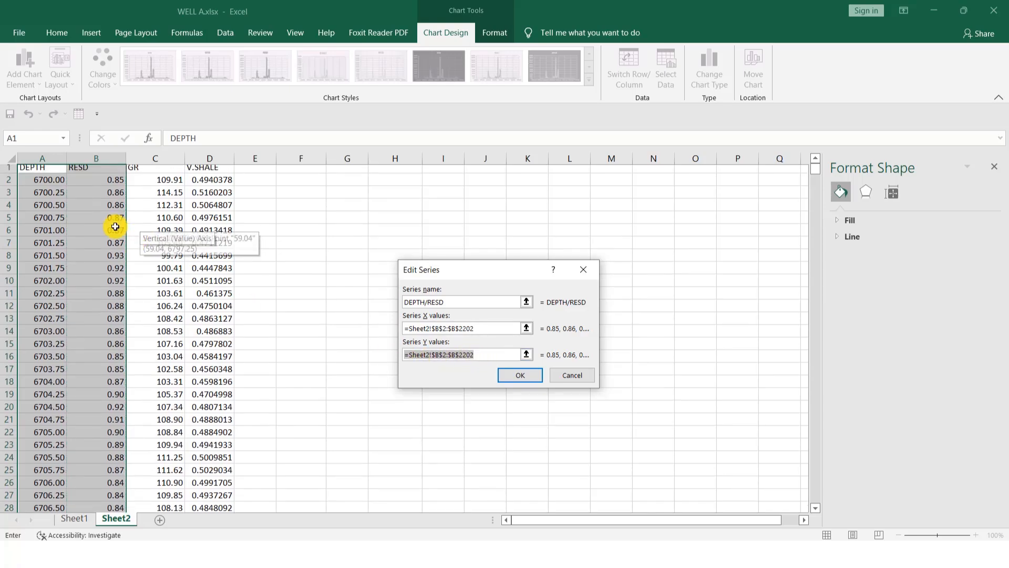
click(49, 184)
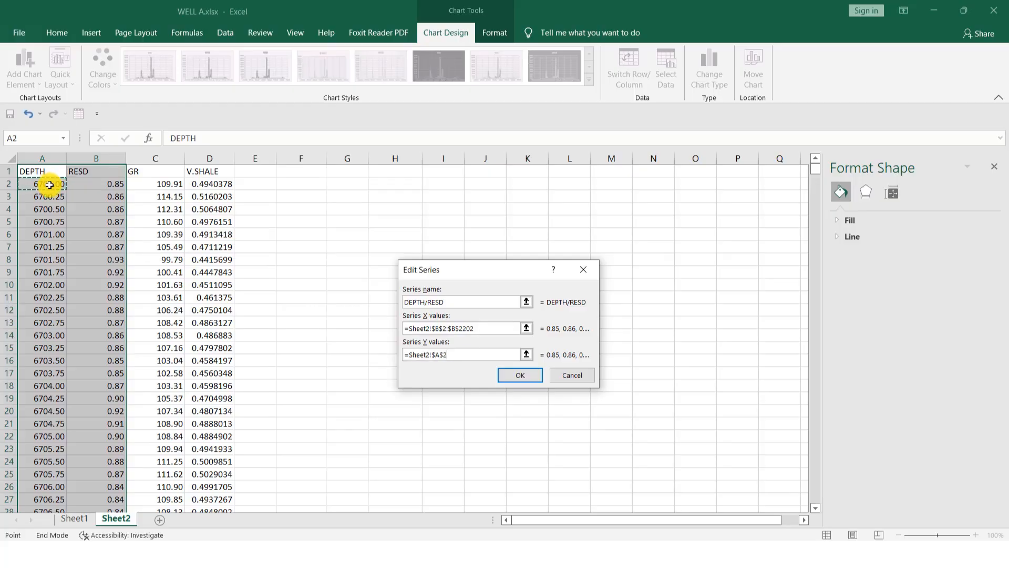
key(shift+Down)
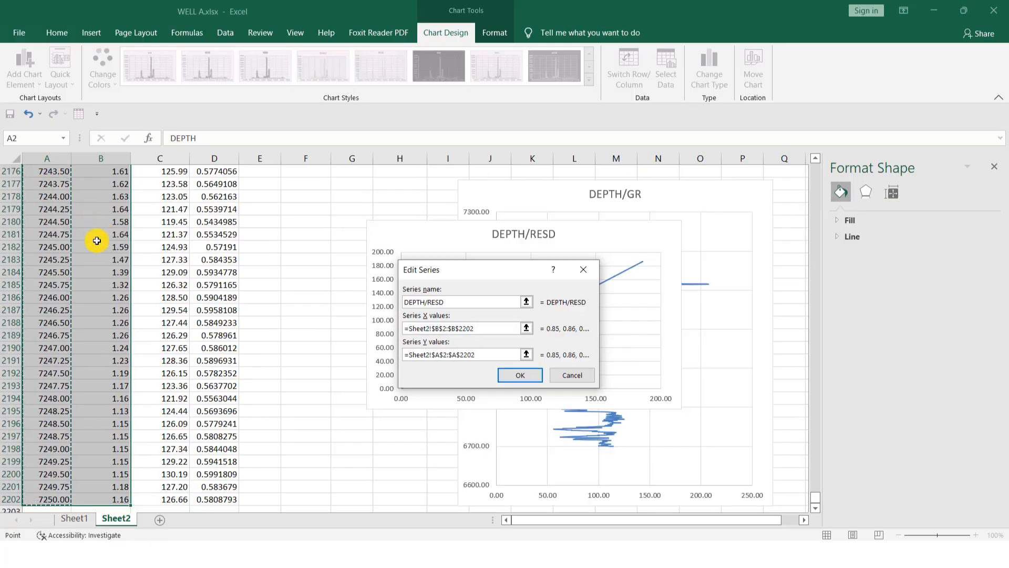
click(520, 375)
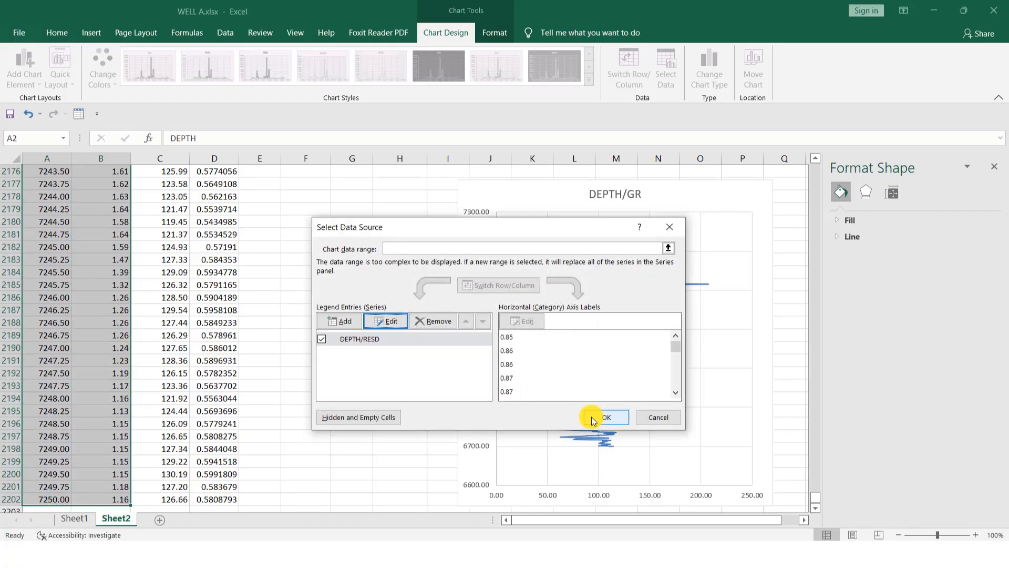
click(609, 418)
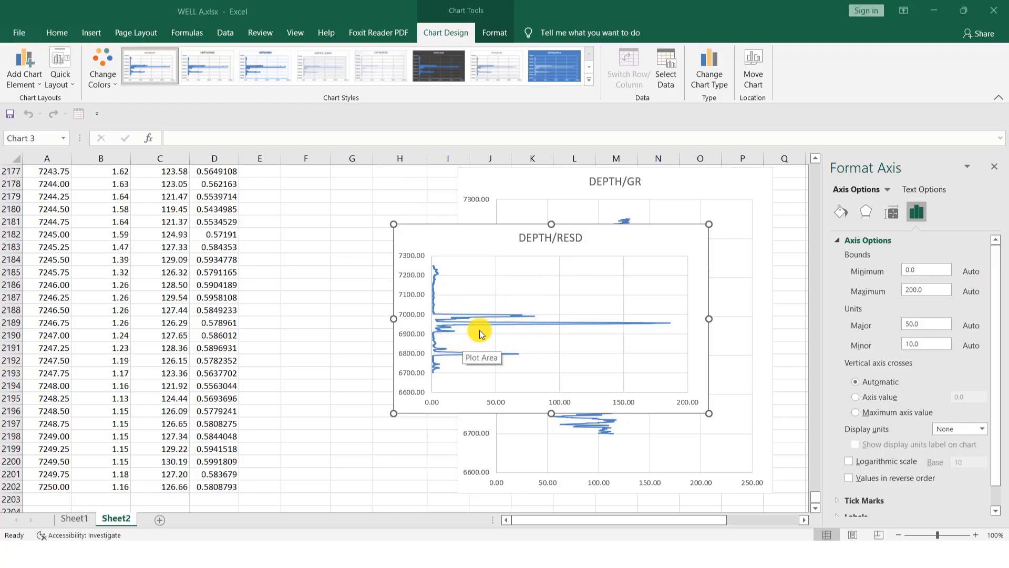
Set the DEPTH/RESD chart's horizontal axis to a logarithmic scale with base 10
click(551, 399)
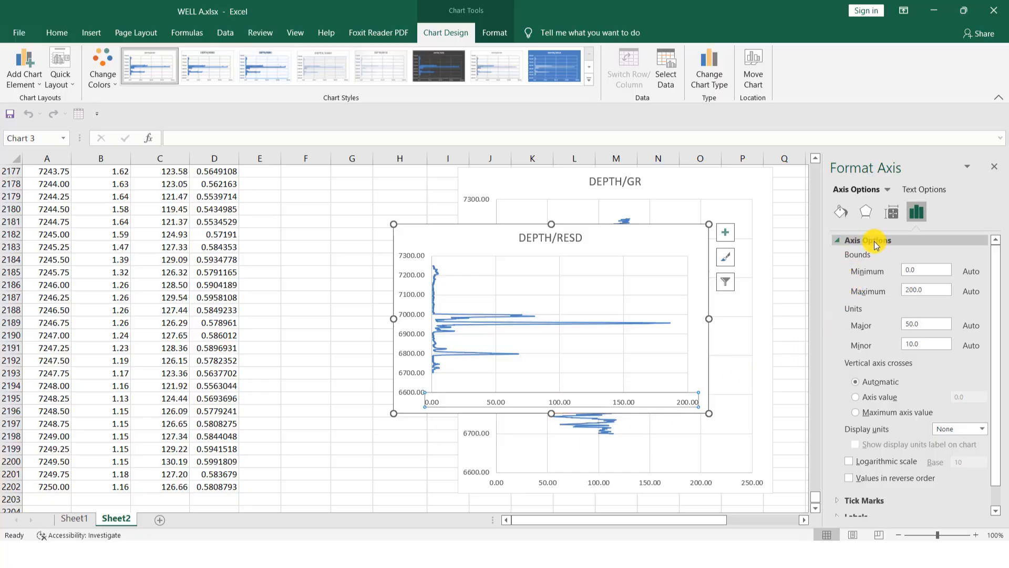
scroll(892, 273, down, 1)
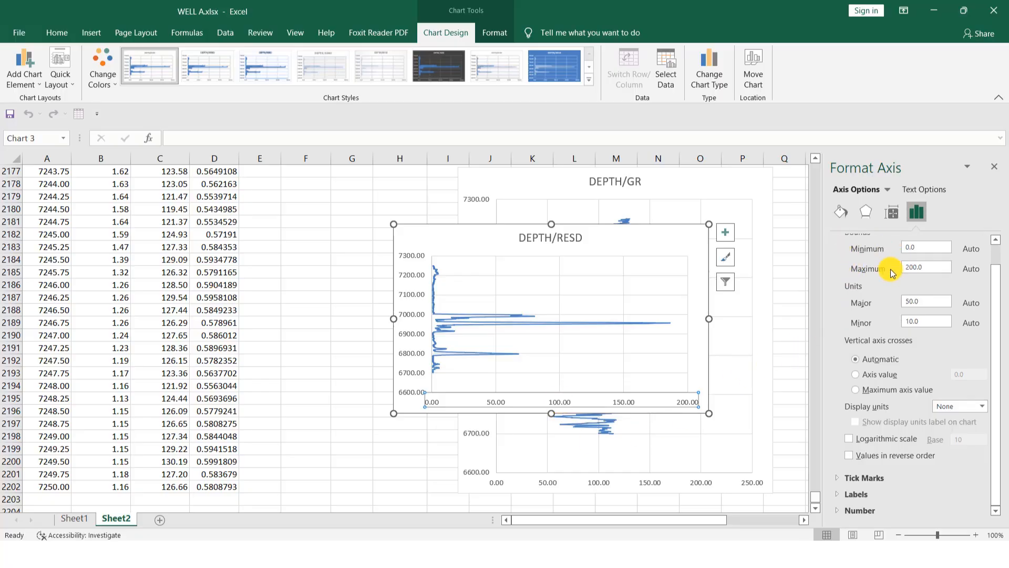
click(852, 439)
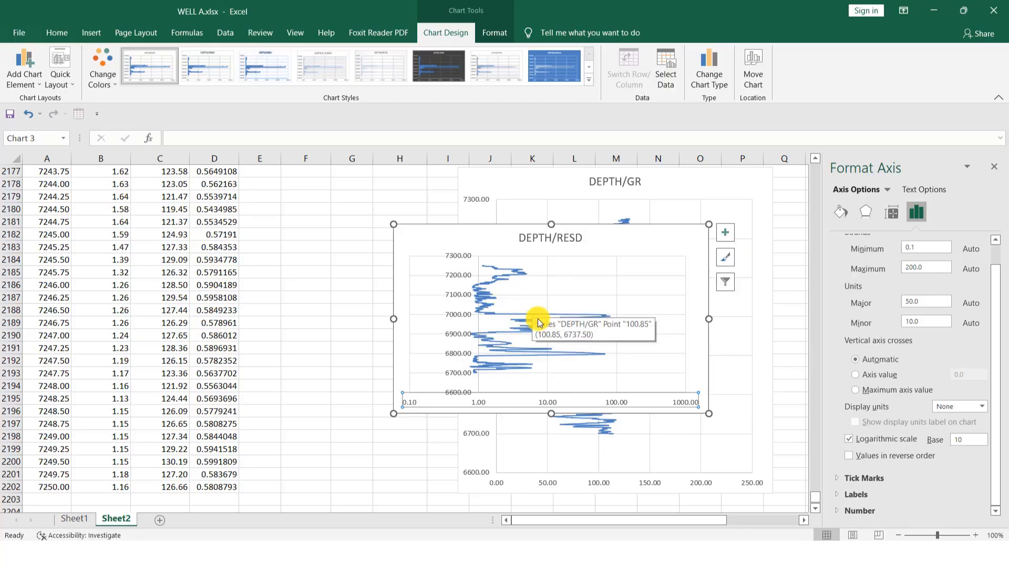
Place the DEPTH/GR and DEPTH/RESD charts side by side and stretch the RESD chart down to row 2203 to match the GR chart's height
drag(600, 520, 677, 520)
drag(219, 235, 634, 196)
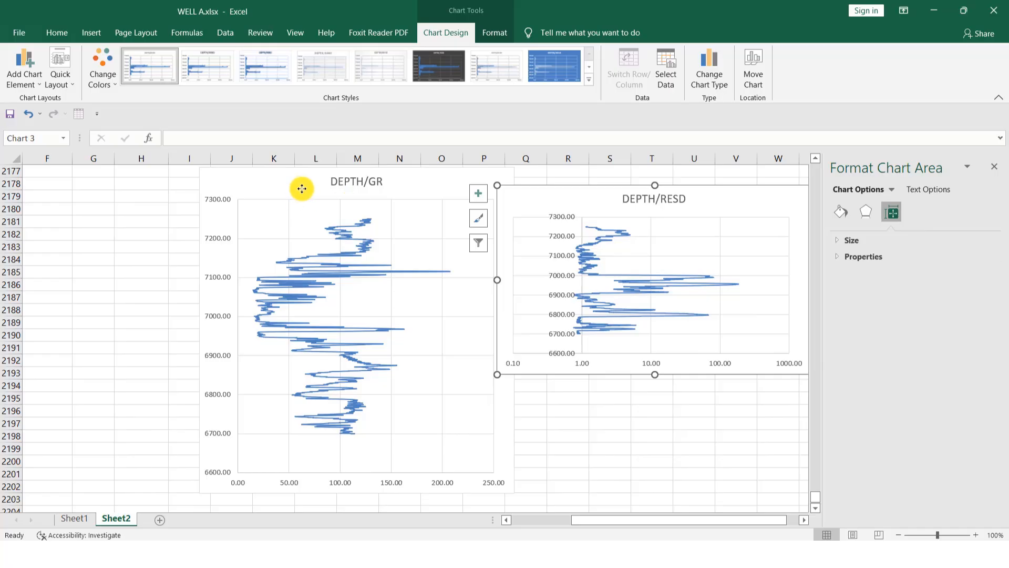
drag(302, 188, 185, 190)
drag(527, 197, 435, 184)
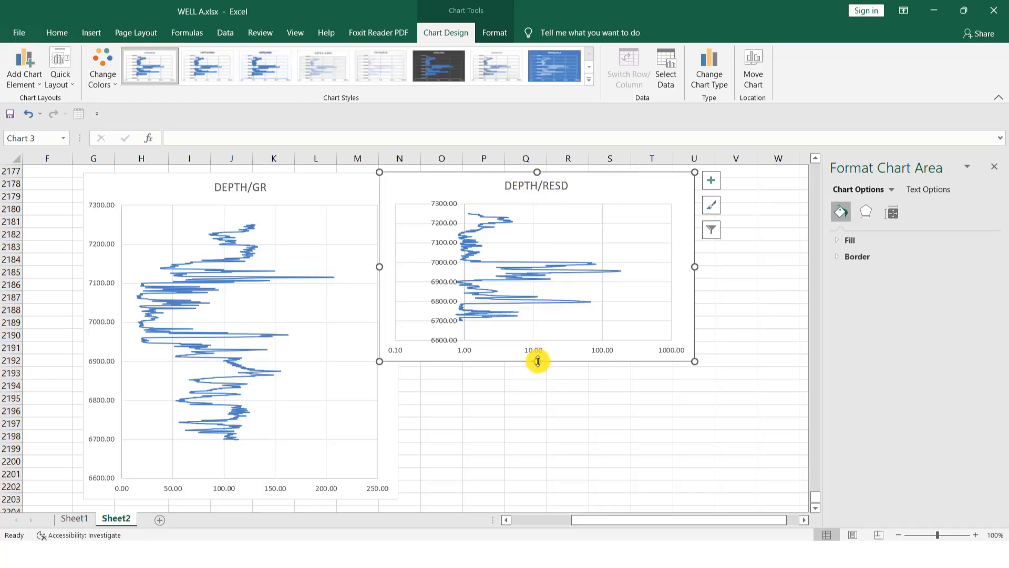
drag(537, 361, 549, 499)
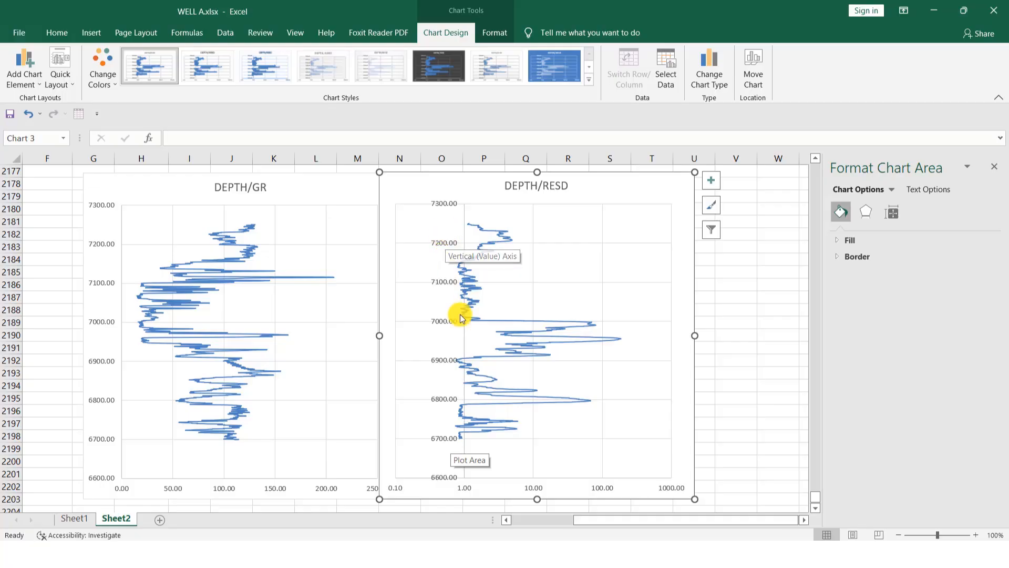
key(Escape)
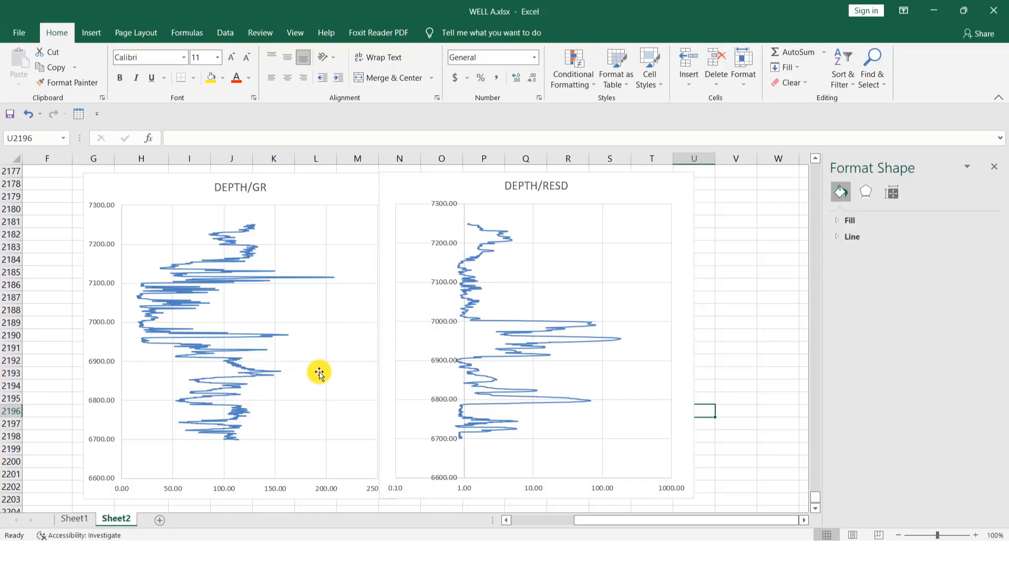
Put the depth axis values in reverse order on both the DEPTH/RESD and DEPTH/GR charts
double_click(443, 324)
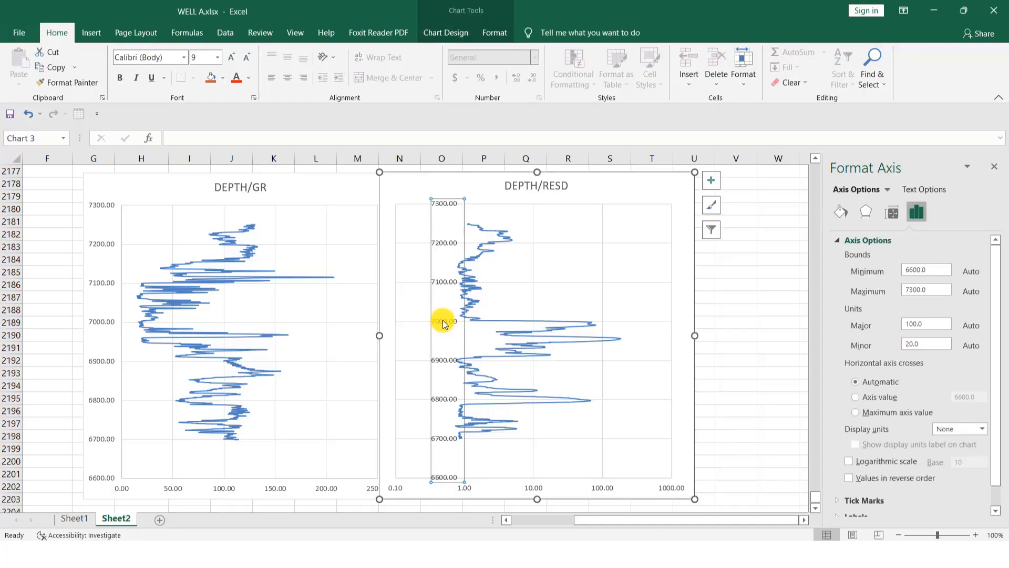
scroll(855, 421, down, 1)
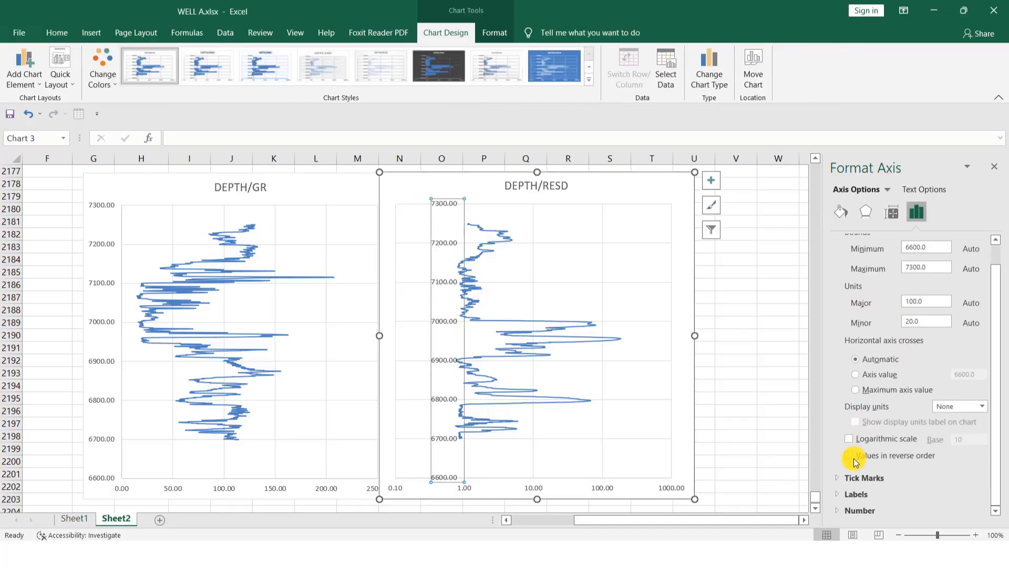
click(849, 455)
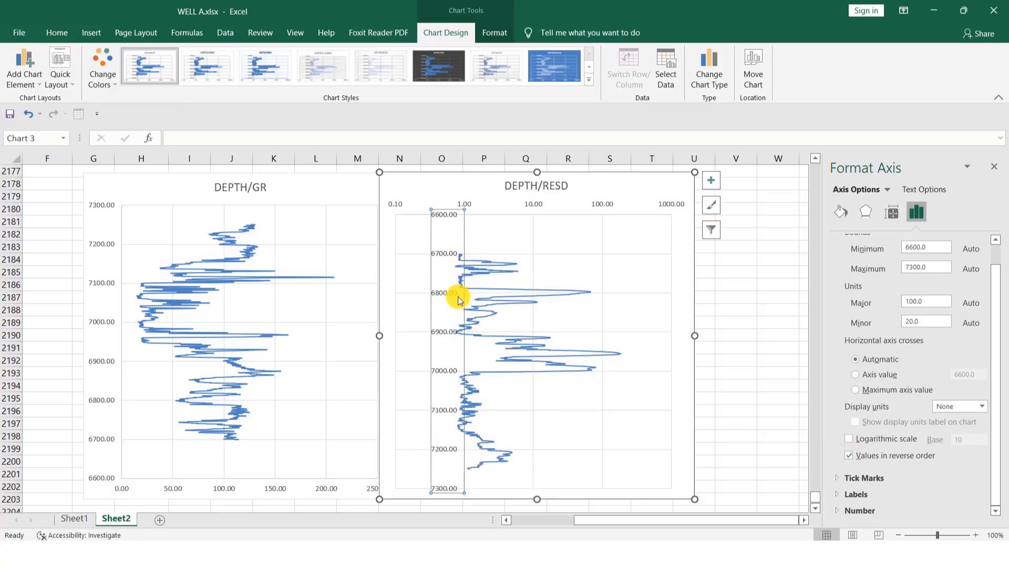
click(105, 324)
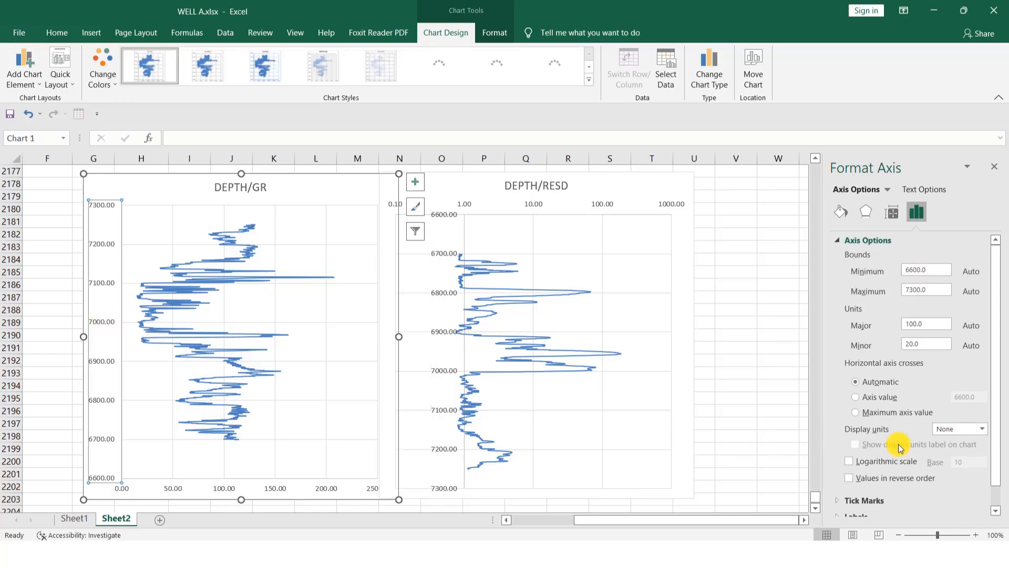
click(850, 479)
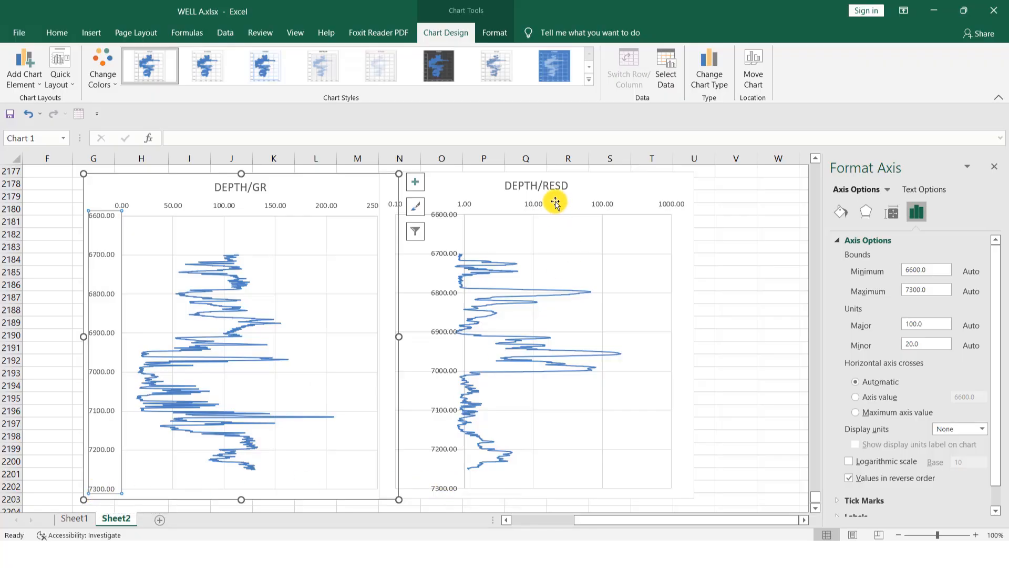
Set the label position of the DEPTH/RESD chart's vertical axis to None and deselect the chart
click(456, 182)
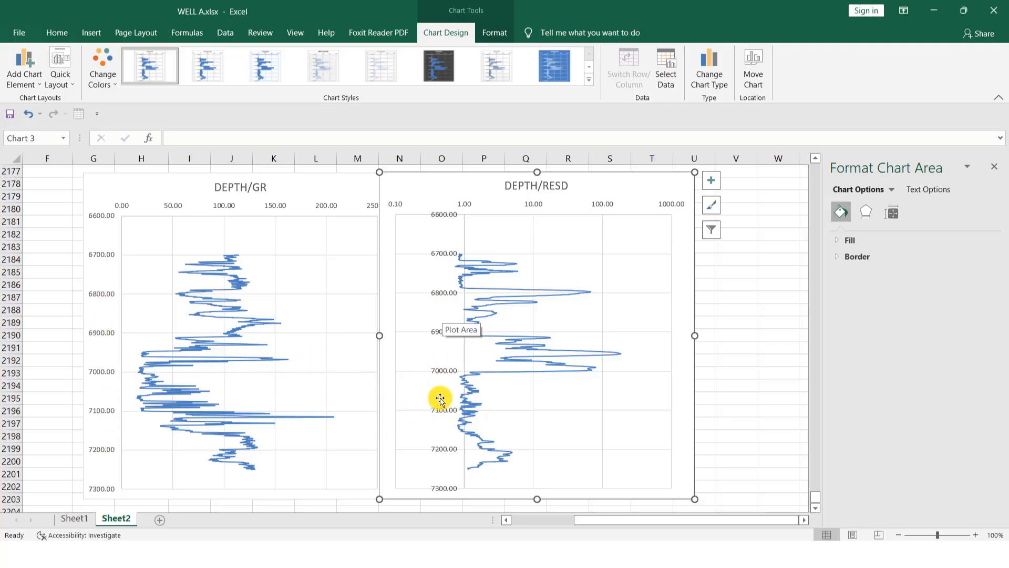
click(445, 355)
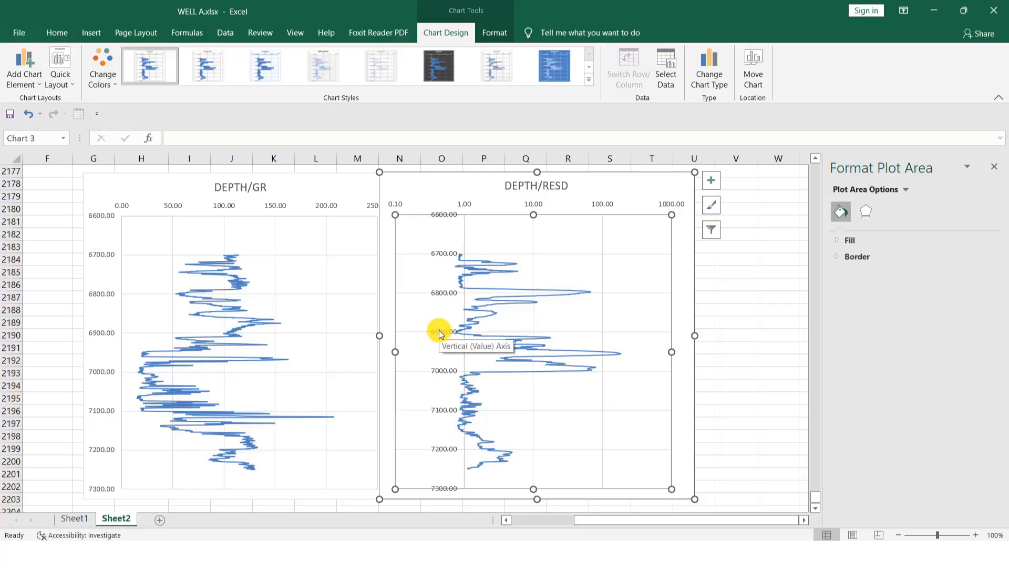
click(440, 334)
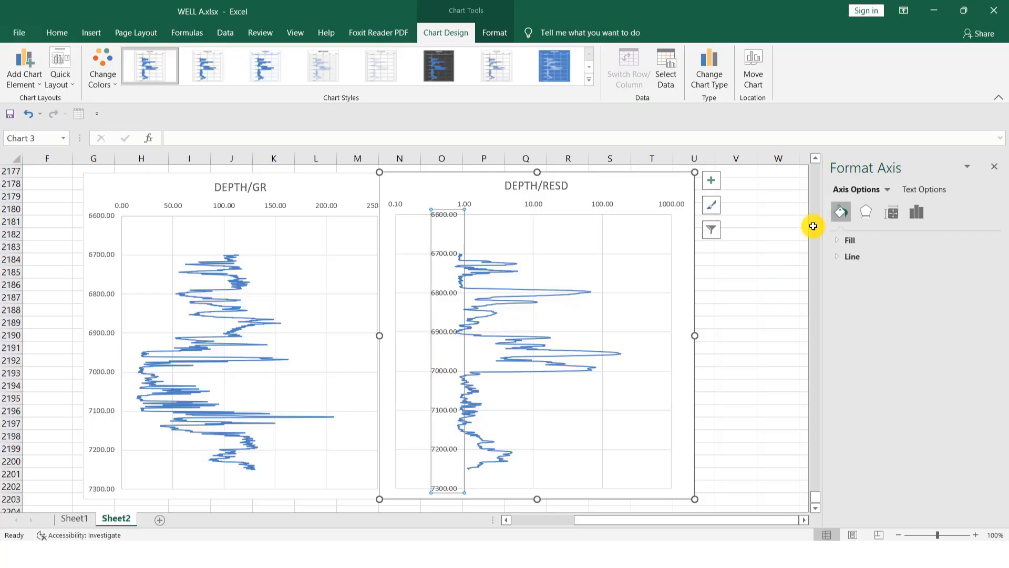
click(917, 214)
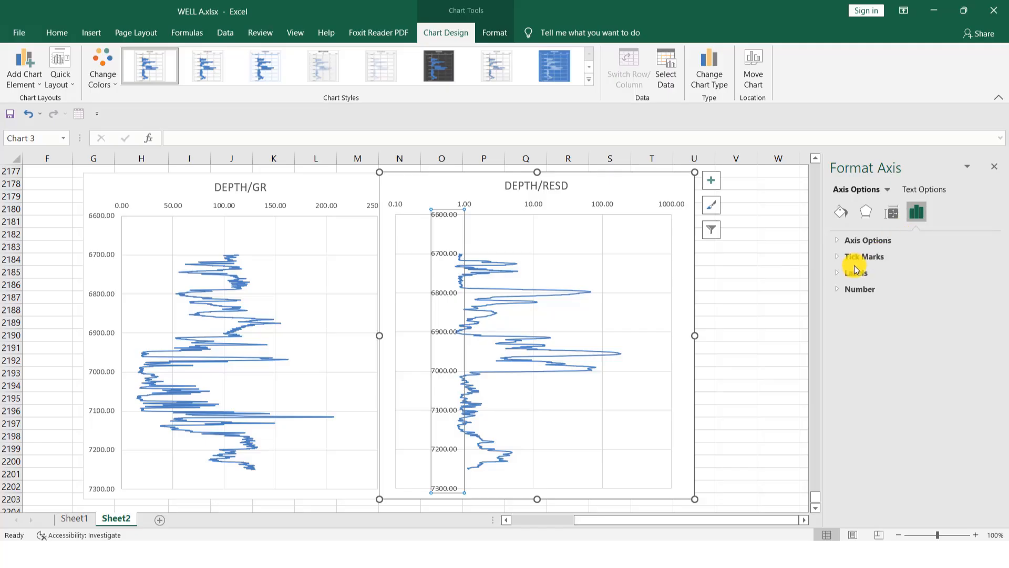
click(840, 273)
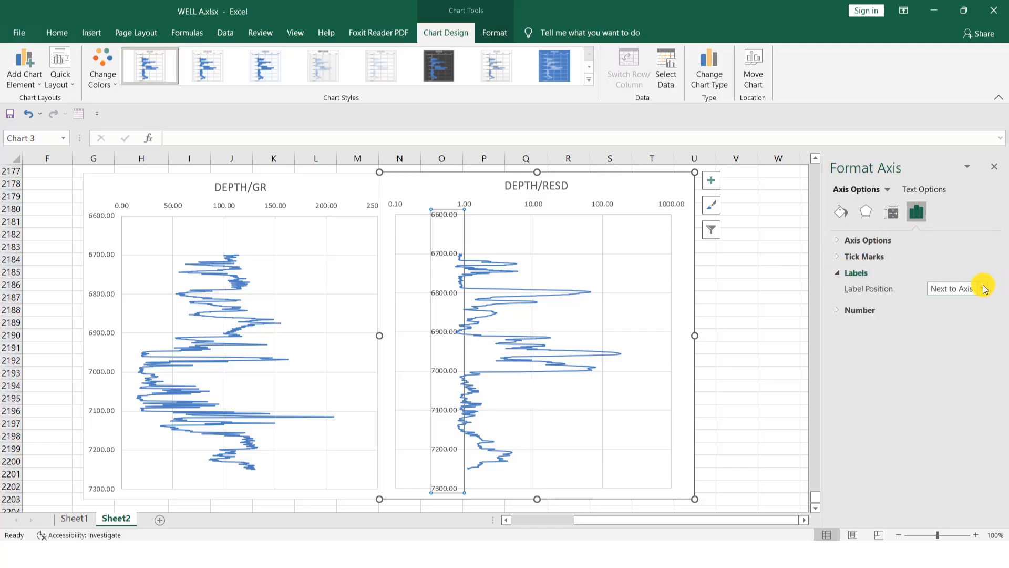
click(983, 289)
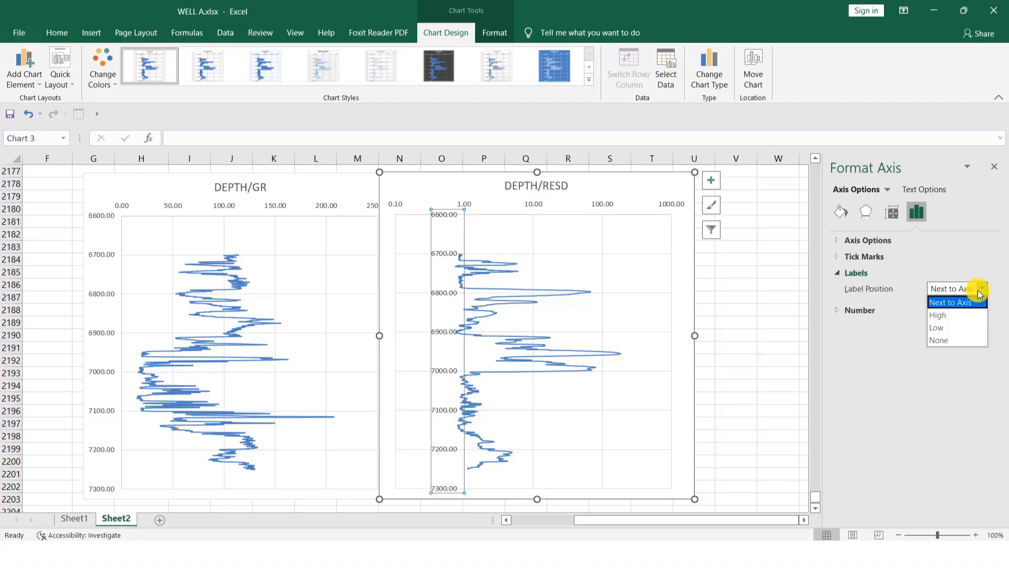
click(944, 343)
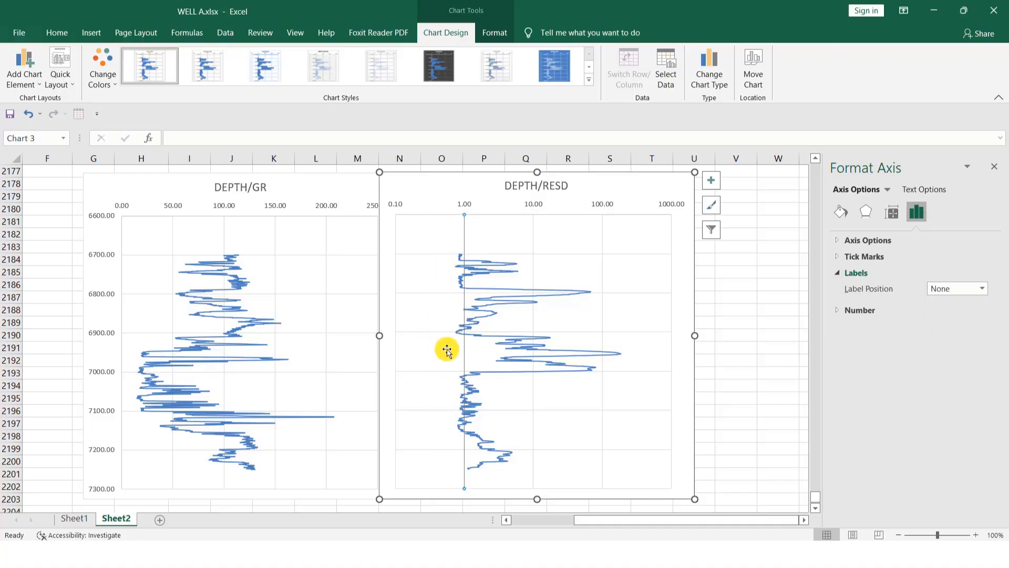
click(798, 401)
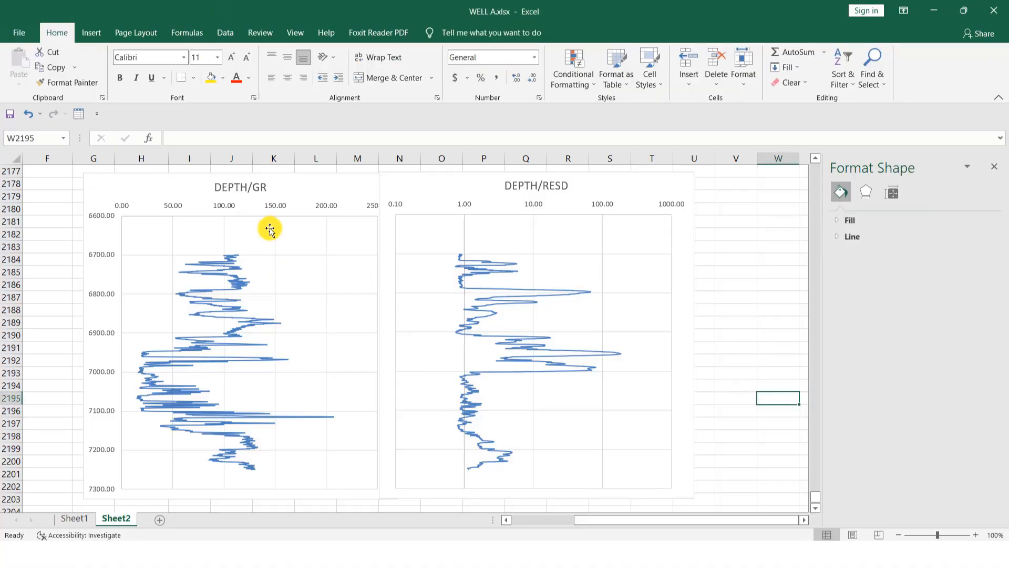
Stretch the DEPTH/GR chart's lower edge down to row 2206
scroll(268, 229, down, 1)
click(266, 444)
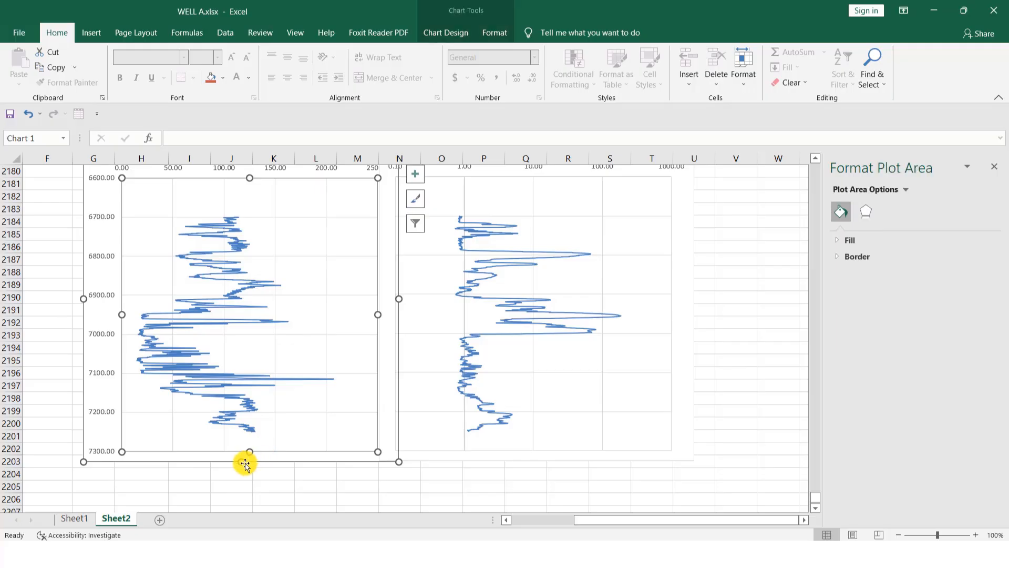
drag(239, 463, 248, 495)
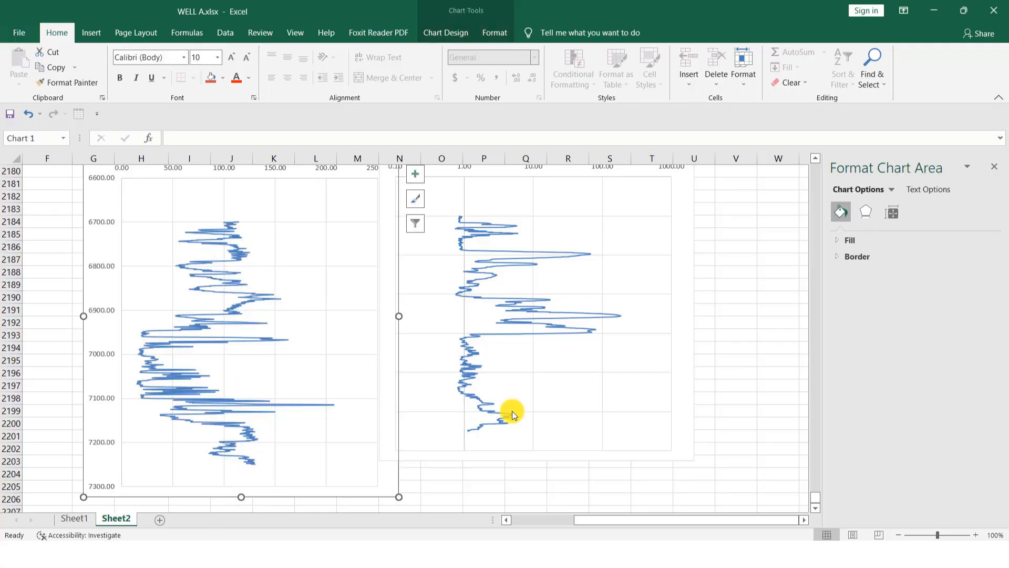
Stretch the DEPTH/RESD chart's lower edge down to row 2205
click(529, 424)
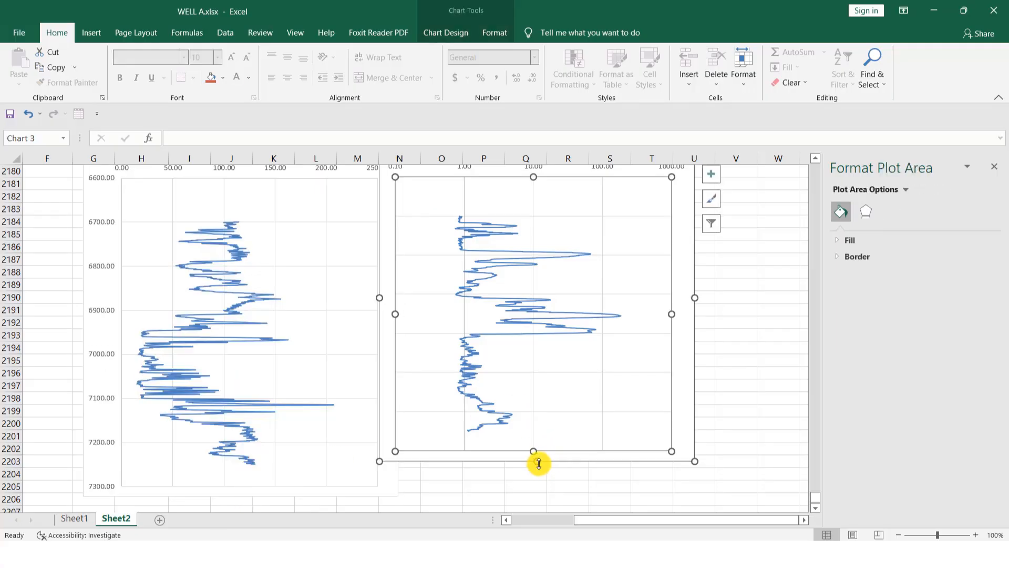
drag(539, 463, 539, 486)
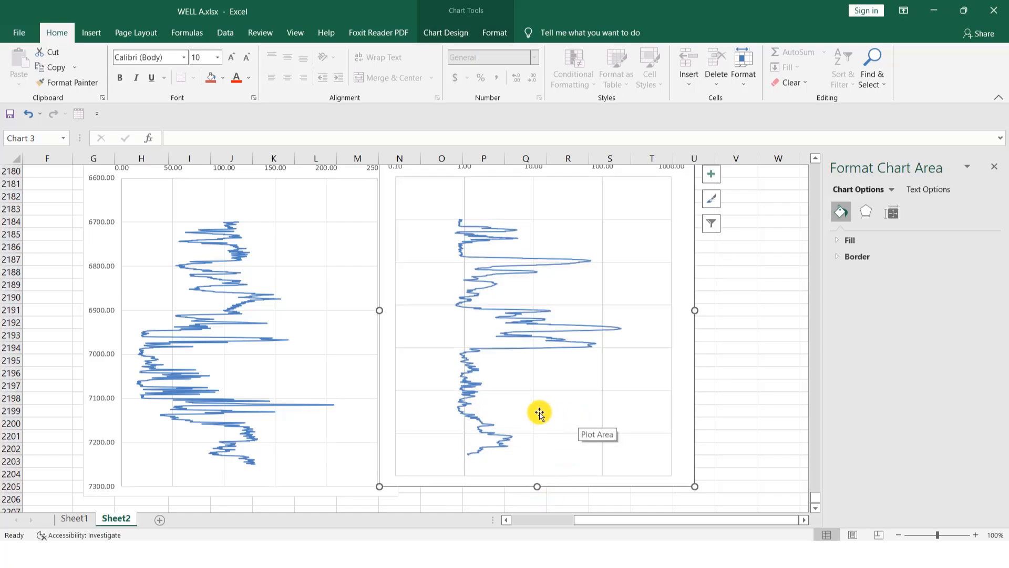
scroll(415, 428, up, 1)
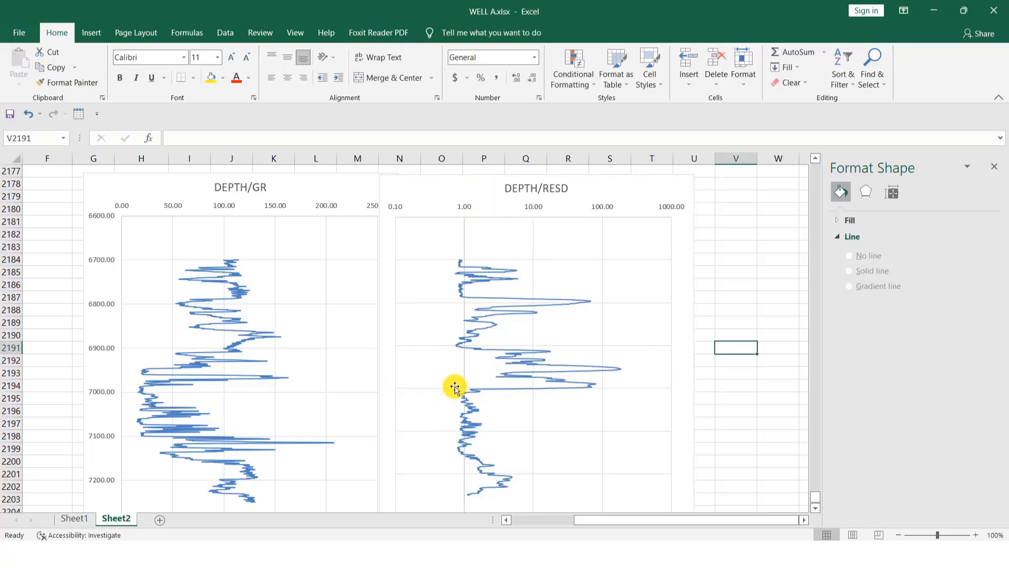
Recolor the DEPTH/RESD chart's series line red, accept the complex formatting, and deselect the chart
click(491, 301)
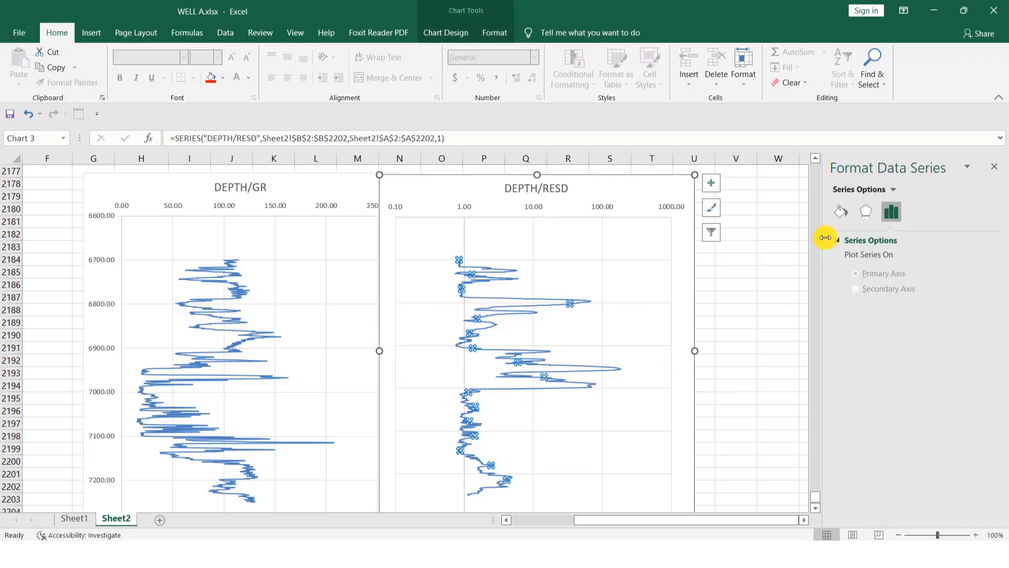
click(842, 214)
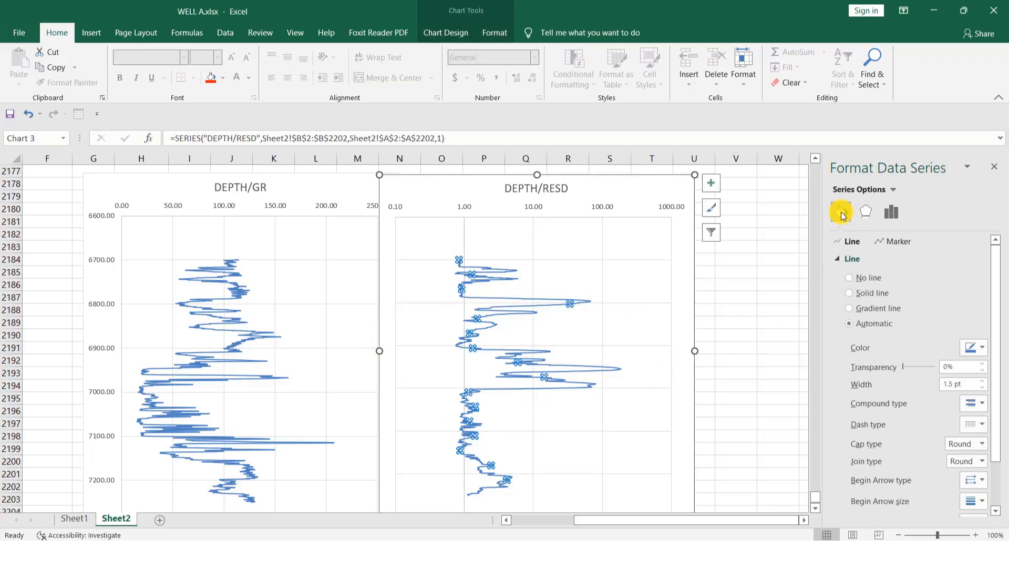
click(983, 348)
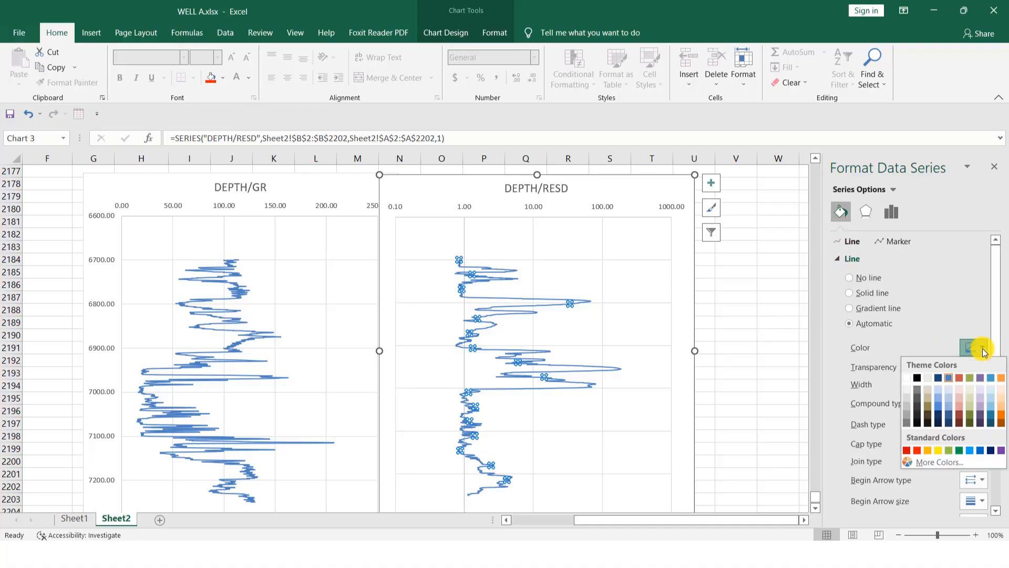
click(917, 451)
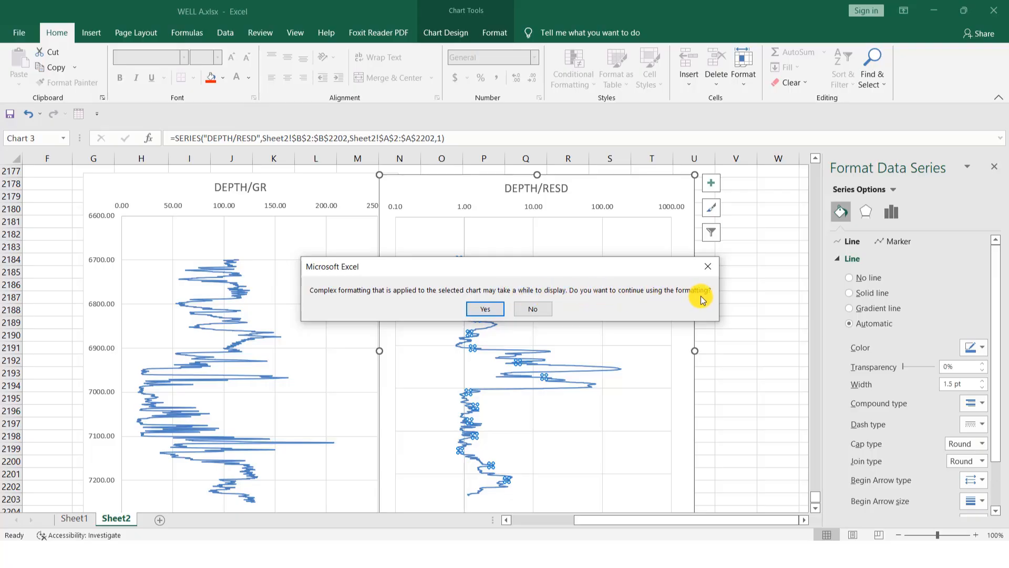
click(493, 312)
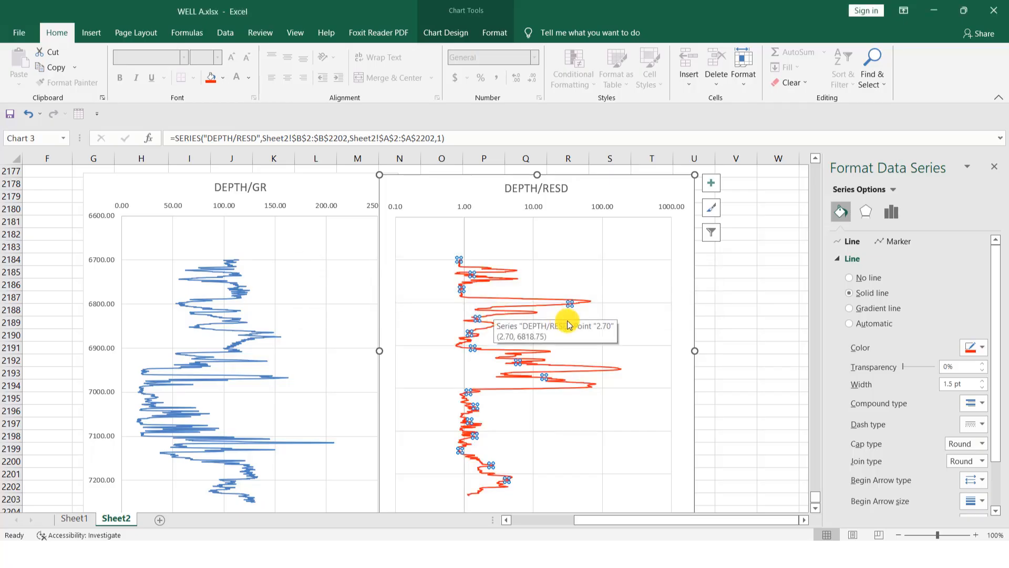
click(661, 423)
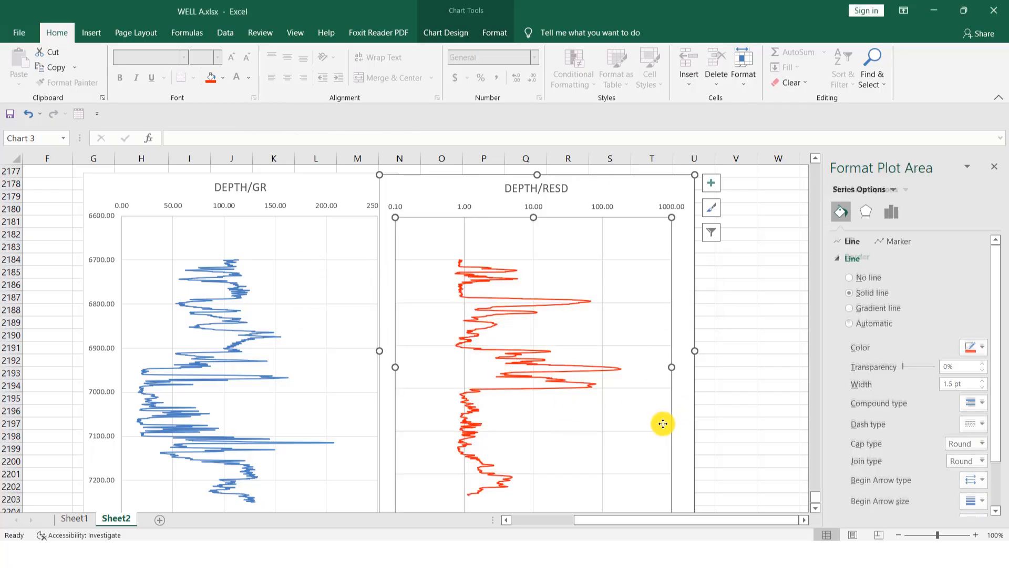
click(715, 424)
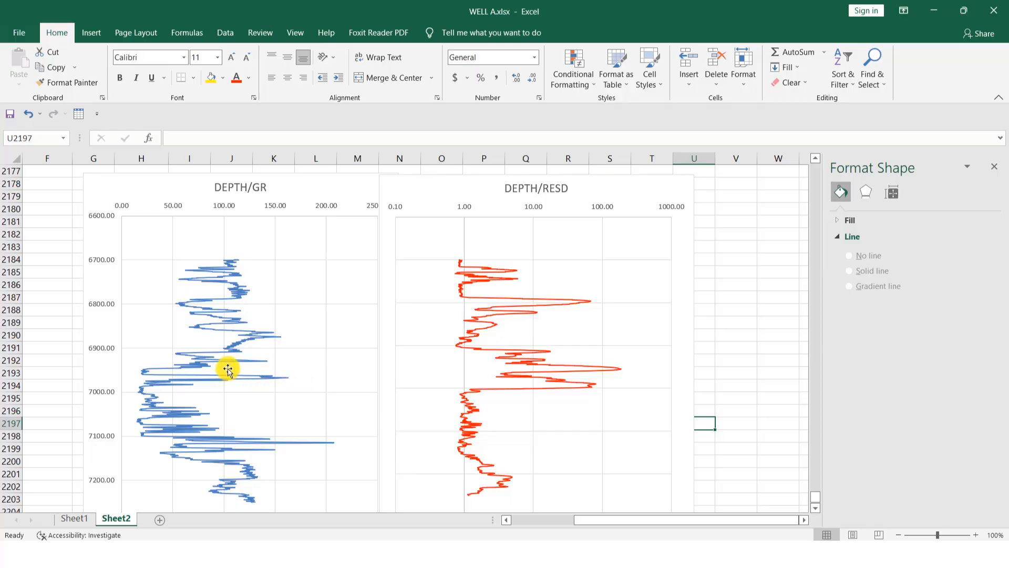
Draw a nearly horizontal straight line about 8.69" long across both charts, just above the 6800 depth gridline
mouse_move(252, 337)
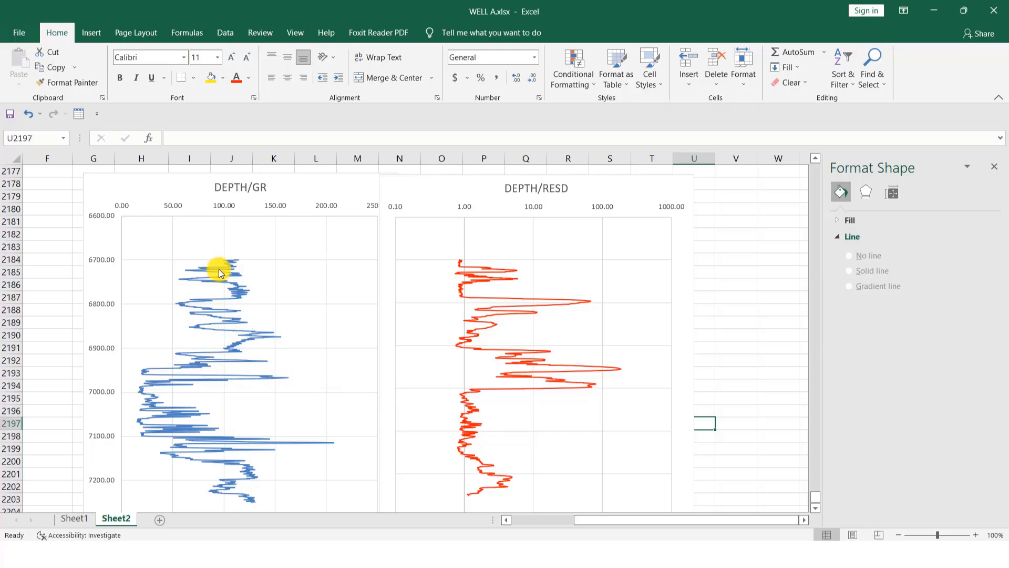
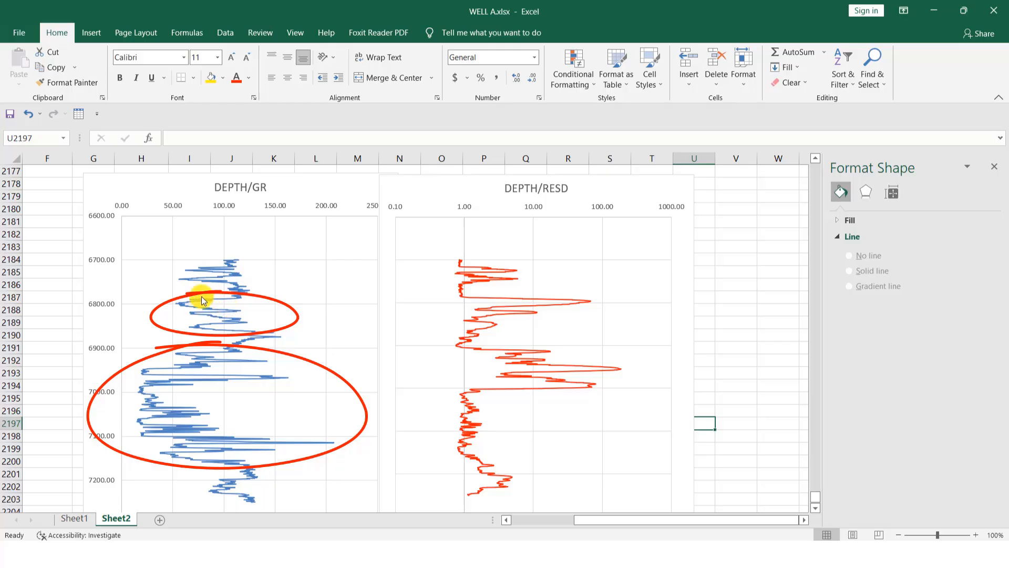
click(92, 33)
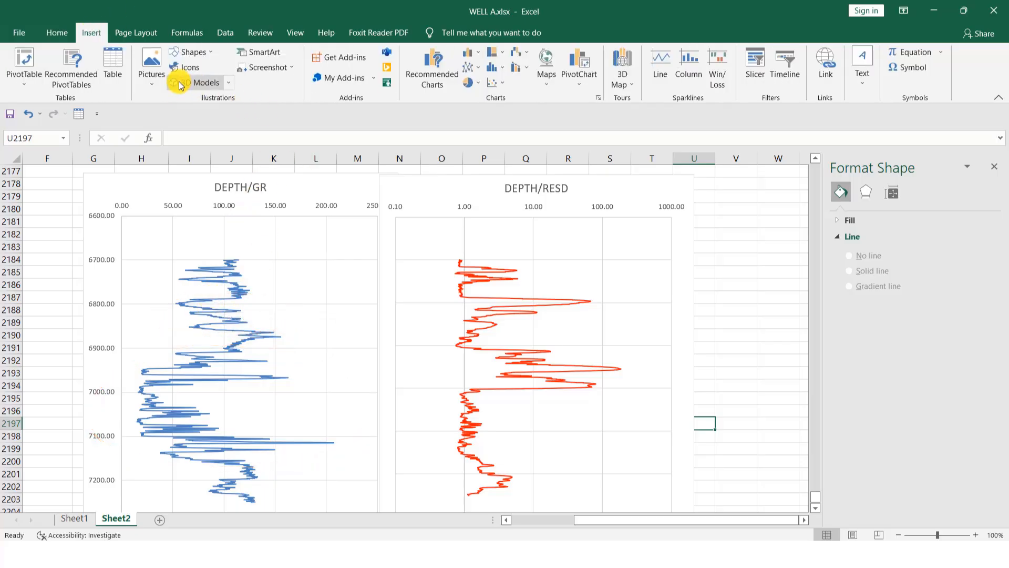
click(202, 53)
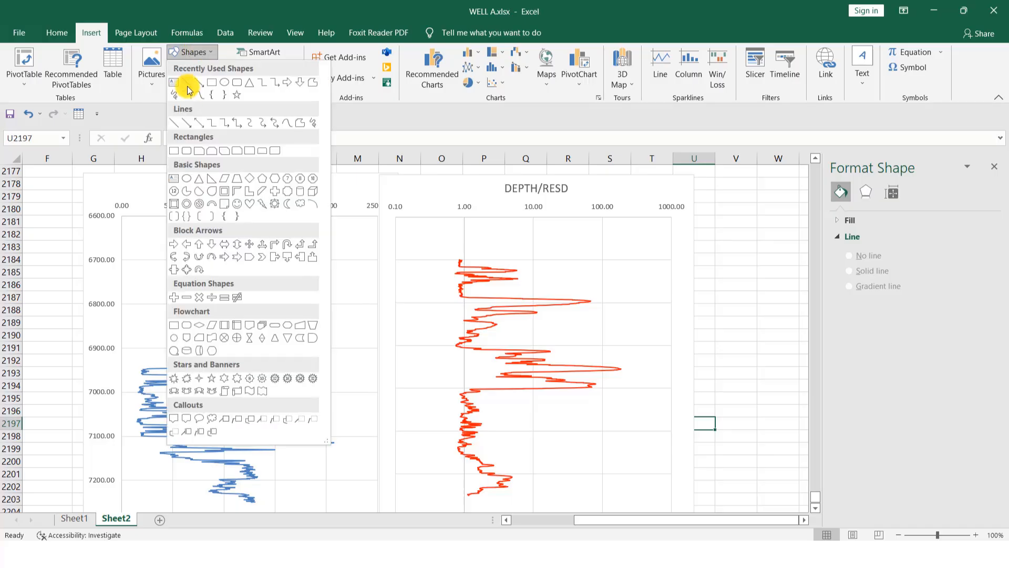
click(188, 84)
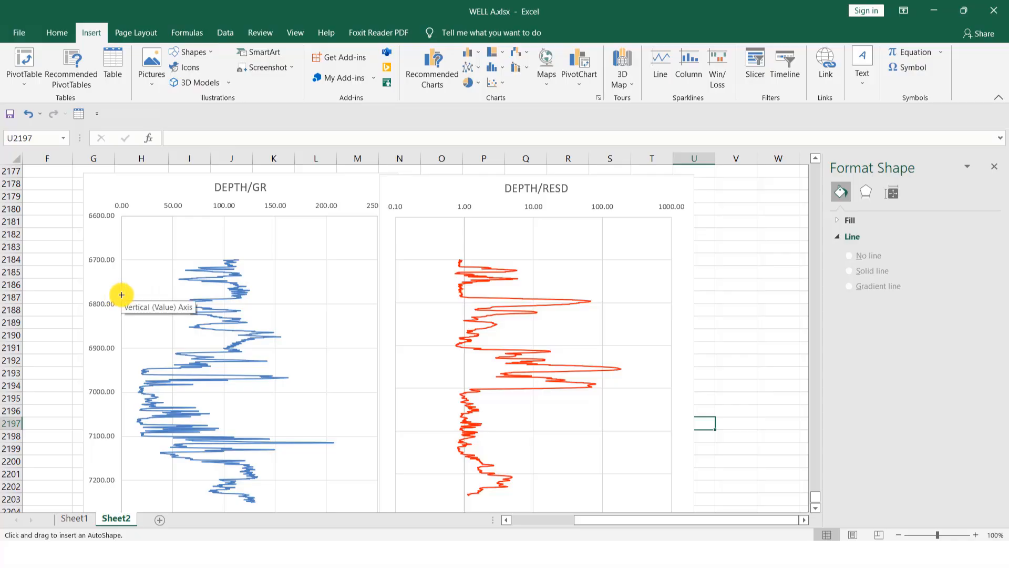
mouse_move(122, 294)
mouse_down()
mouse_move(184, 358)
mouse_move(424, 290)
mouse_move(676, 298)
mouse_up()
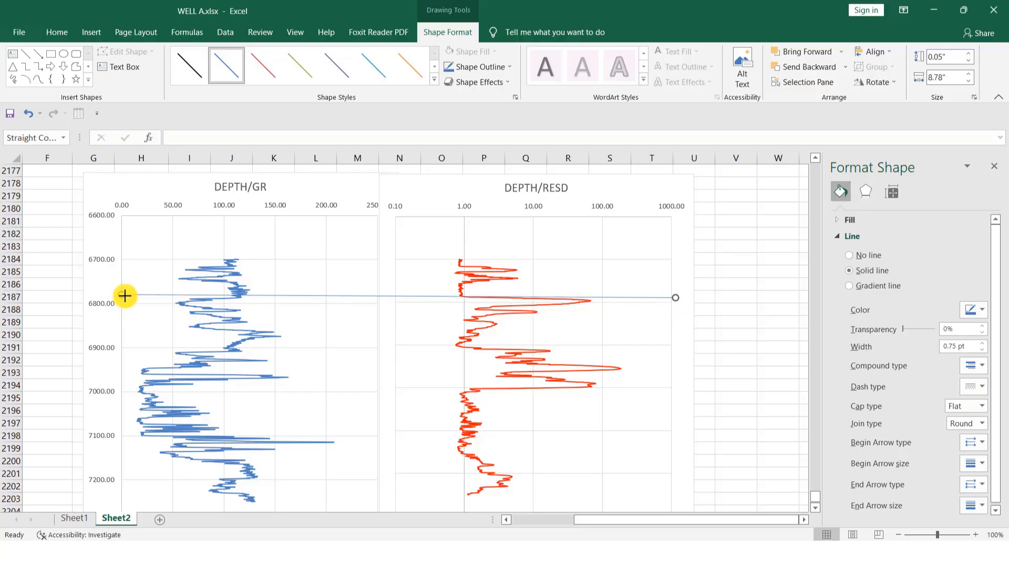
click(126, 298)
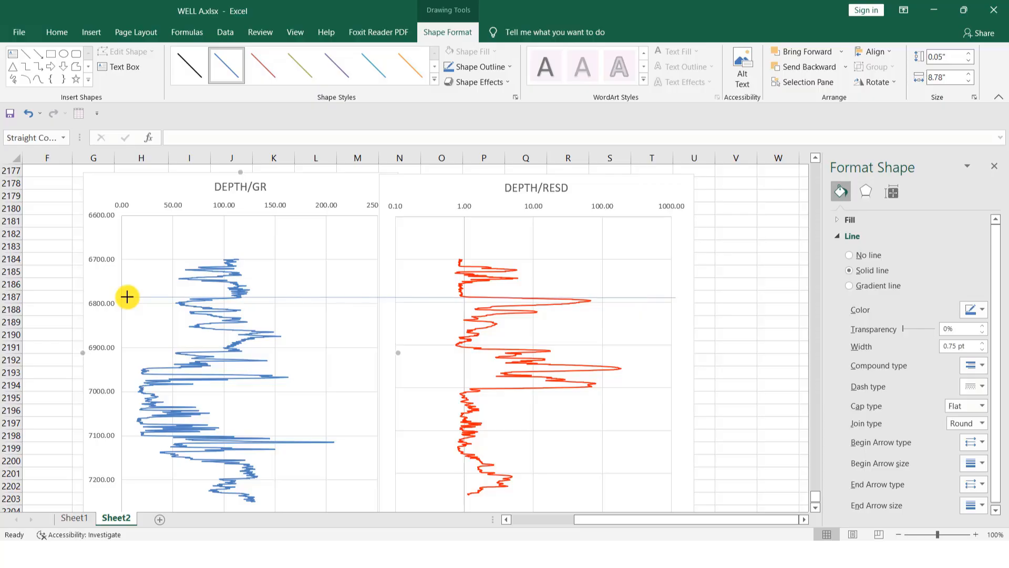
drag(127, 297, 128, 297)
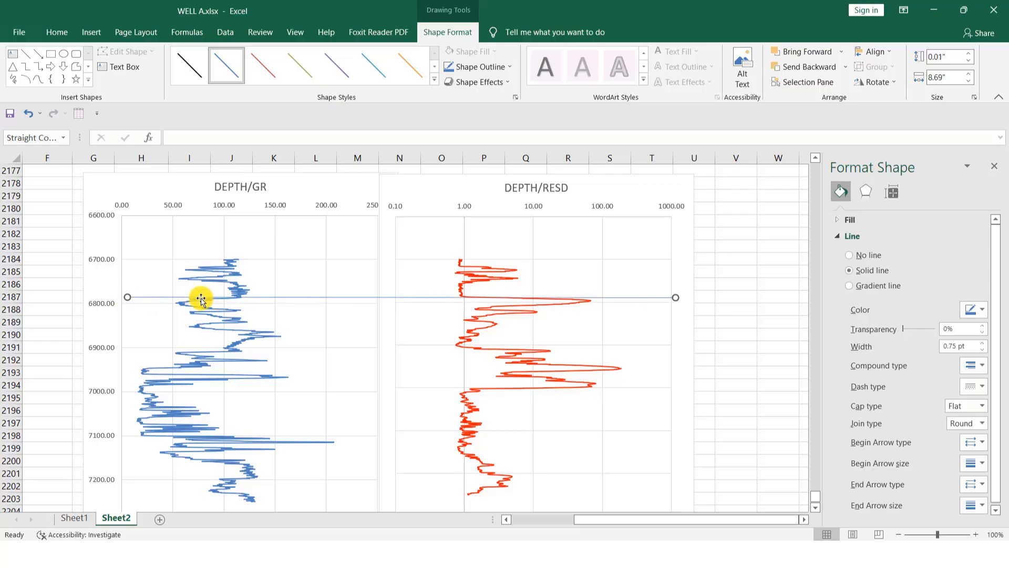
Copy the line and place the copy across both charts at a depth of about 6865
right_click(353, 296)
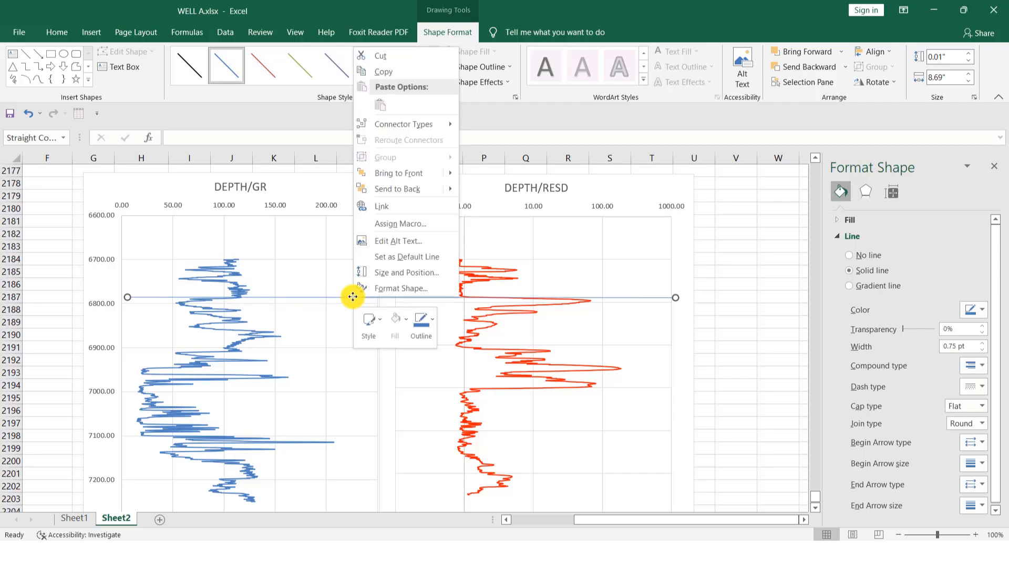
click(383, 70)
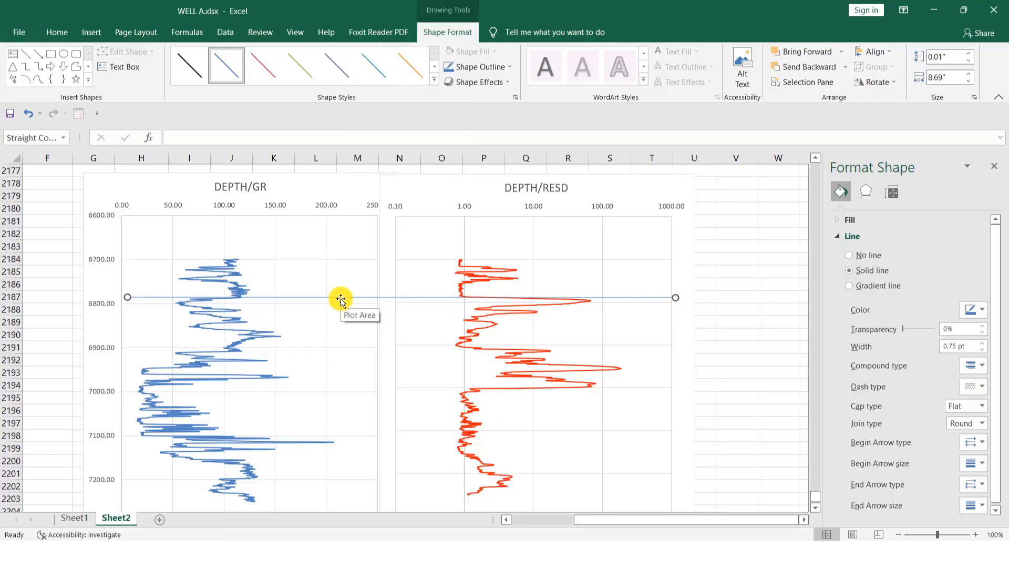
key(ctrl+v)
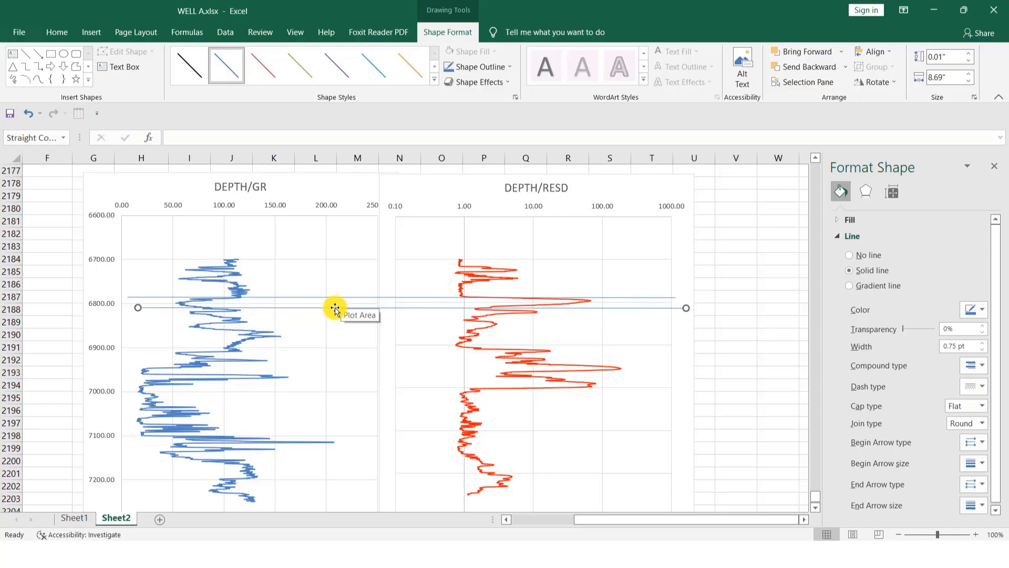
drag(335, 308, 317, 330)
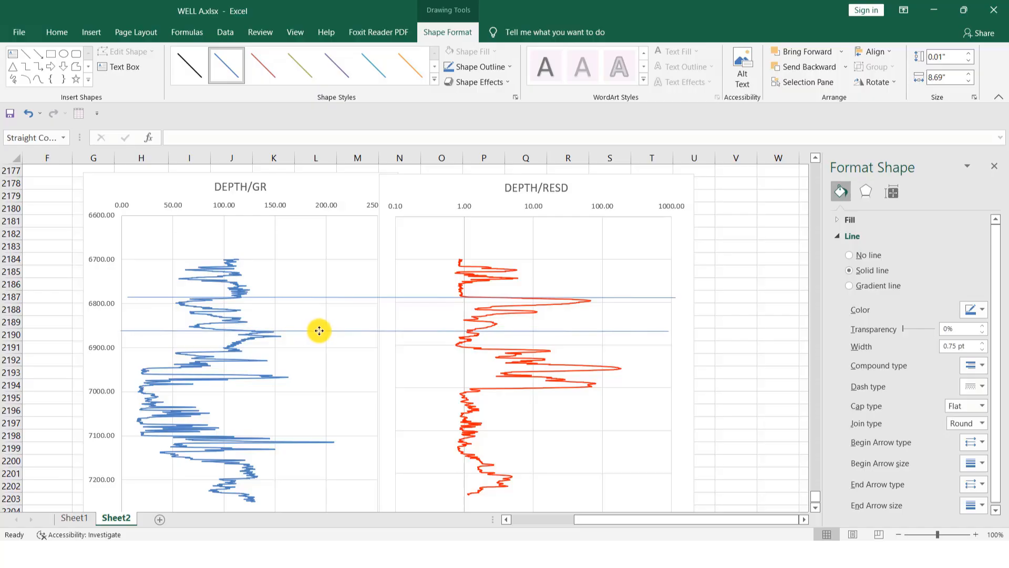
drag(319, 330, 323, 331)
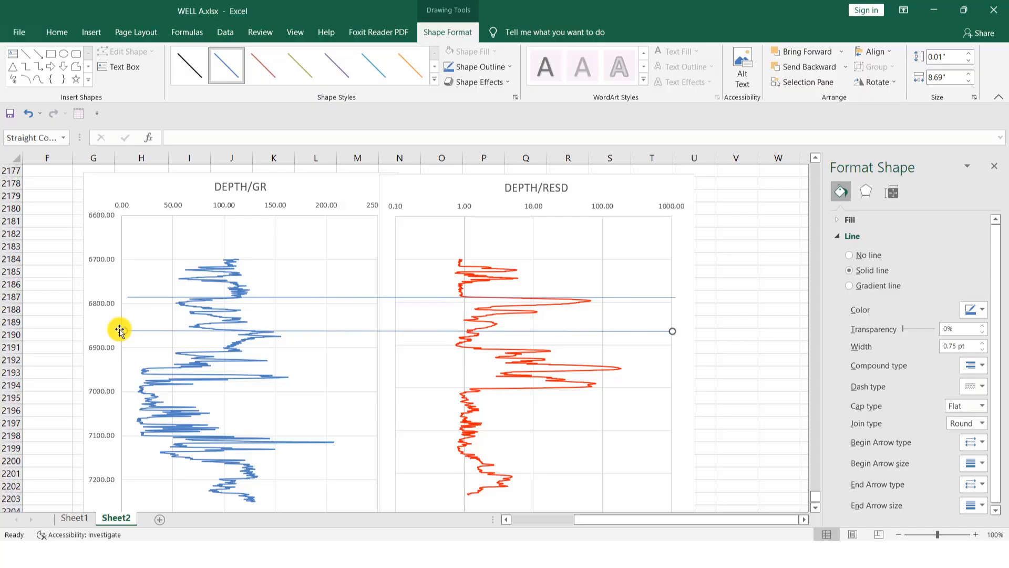
Extend the left end of the upper line to the DEPTH/GR chart's vertical axis, making it about 8.78" long
drag(592, 526, 577, 523)
click(231, 297)
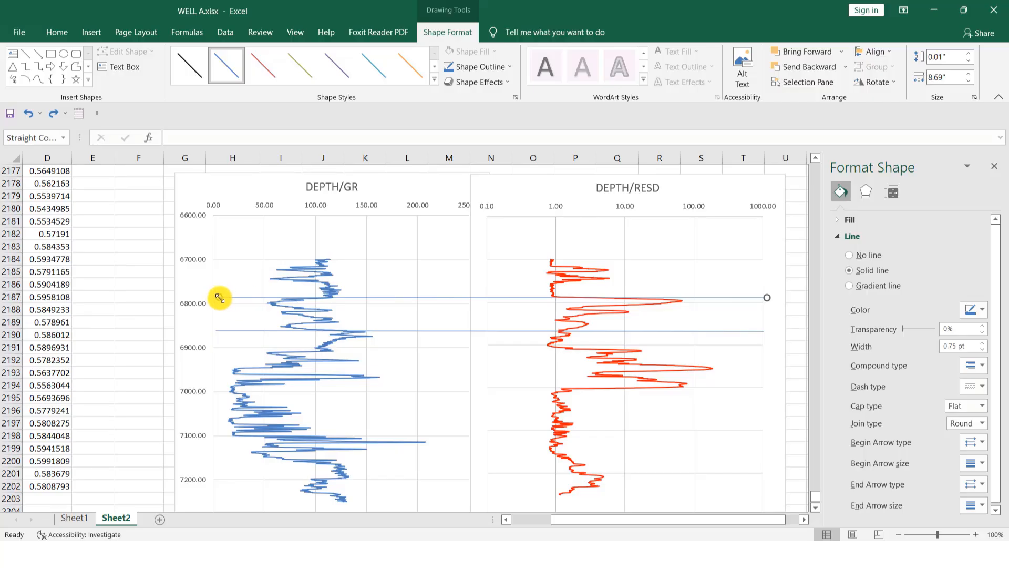
drag(219, 298, 213, 298)
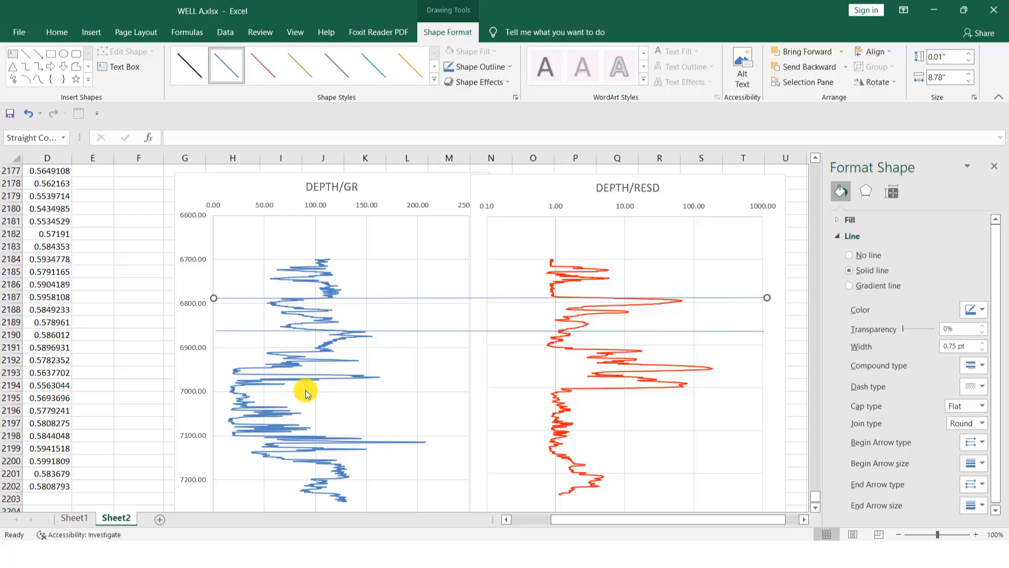
key(ctrl+z)
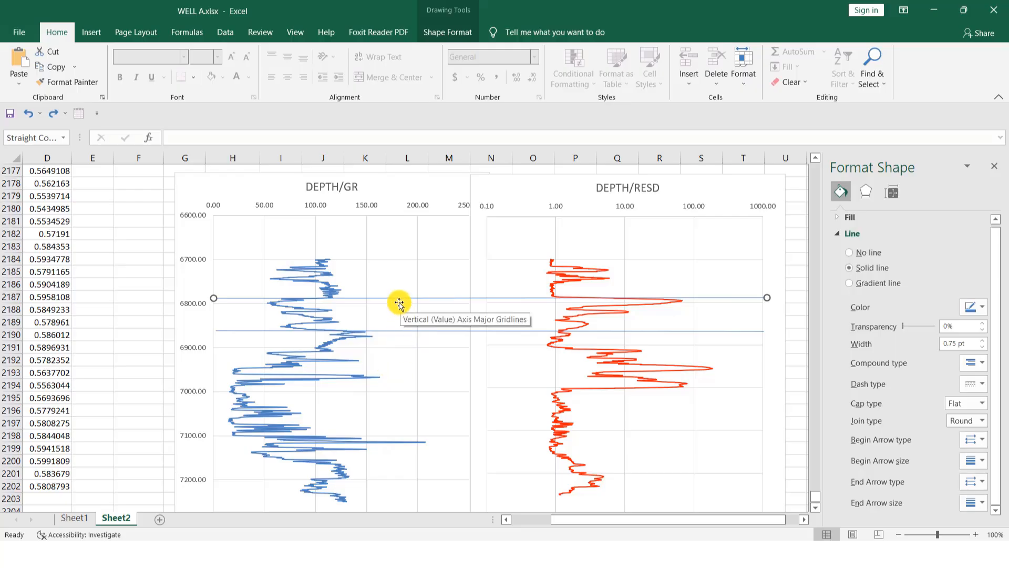
Duplicate both lines together and place the copies across the charts at depths of about 6910 and 6980
shift+click(399, 331)
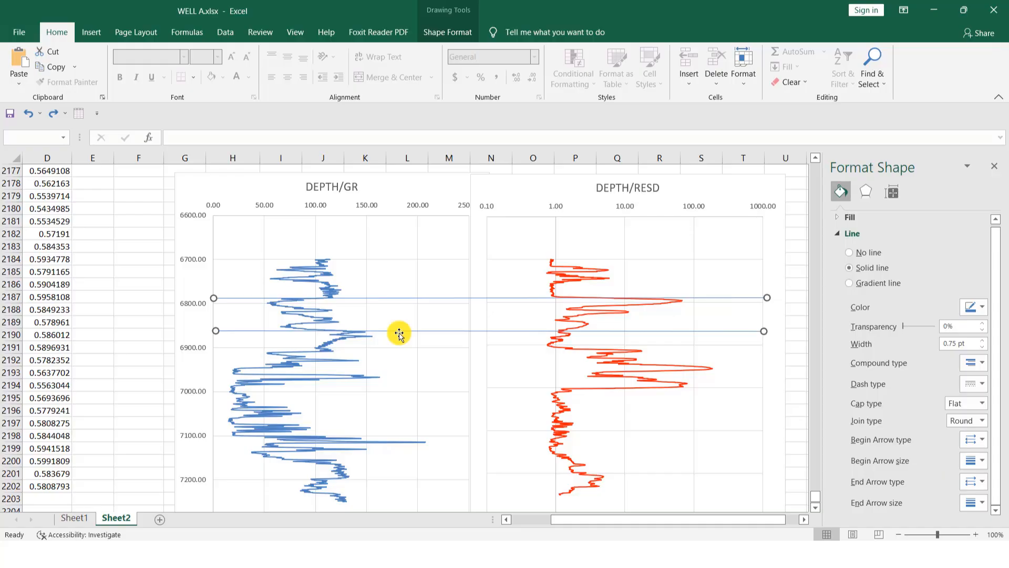
key(ctrl+d)
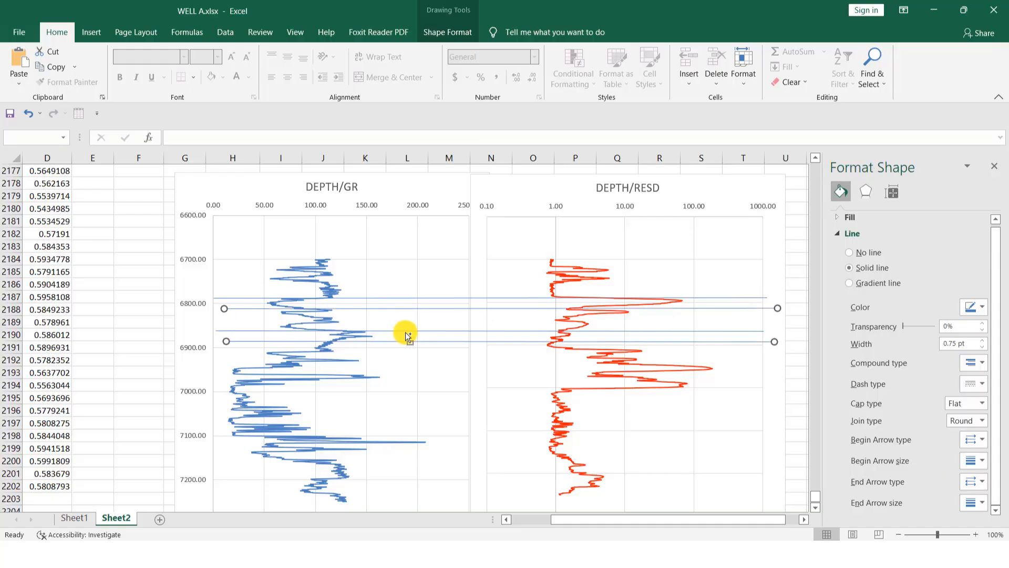
drag(430, 343, 418, 383)
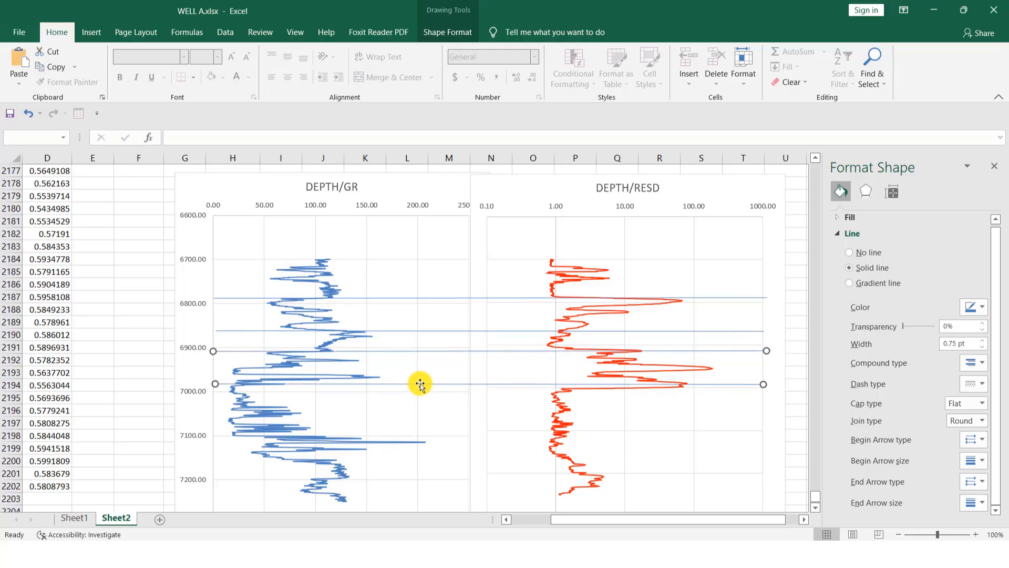
key(Up)
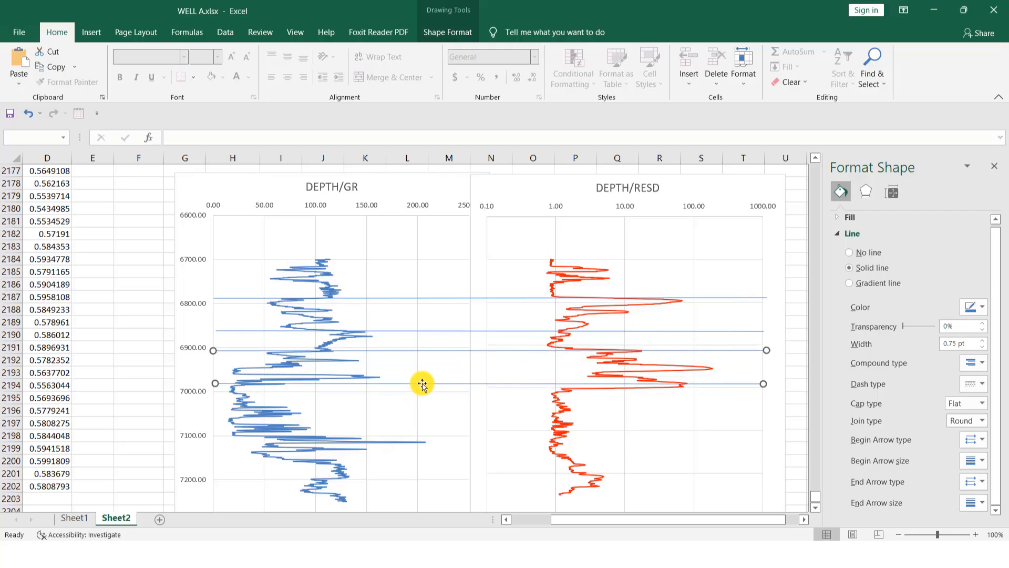
Move only the lowest line down to a depth of about 7165, below the thick low-GR interval
click(437, 373)
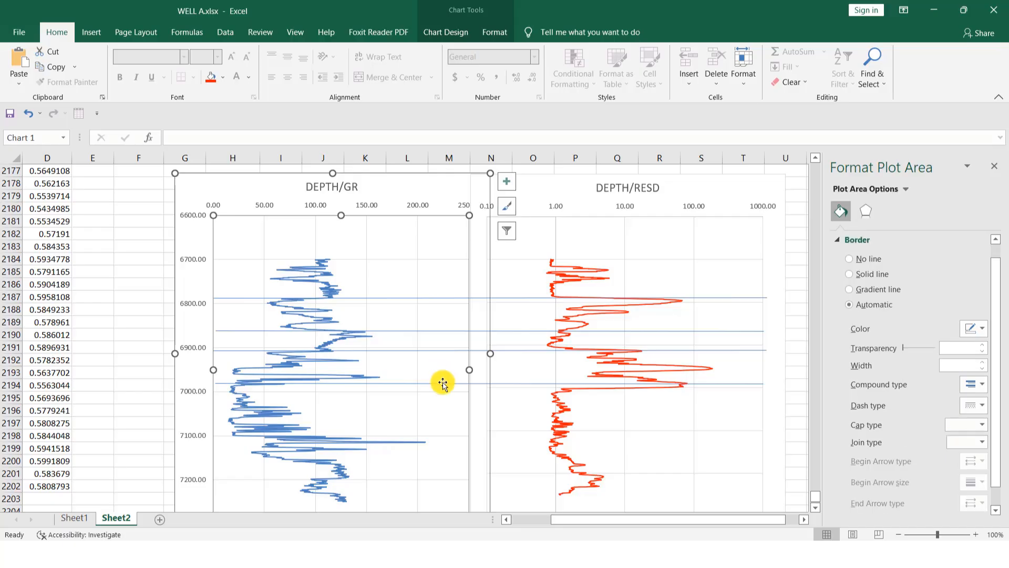
click(443, 383)
key(Down)
key(Down)
key(Down)
key(Down)
key(Down)
key(Down)
key(Down)
key(Down)
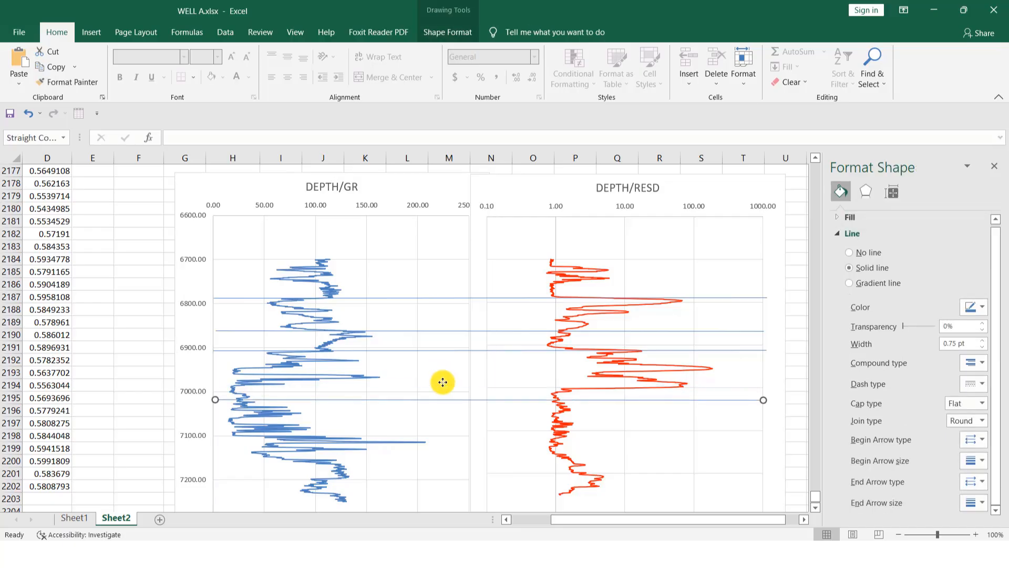
key(Down)
key(Down)
key(Down)
key(Down)
key(Down)
key(Down)
key(Down)
key(Down)
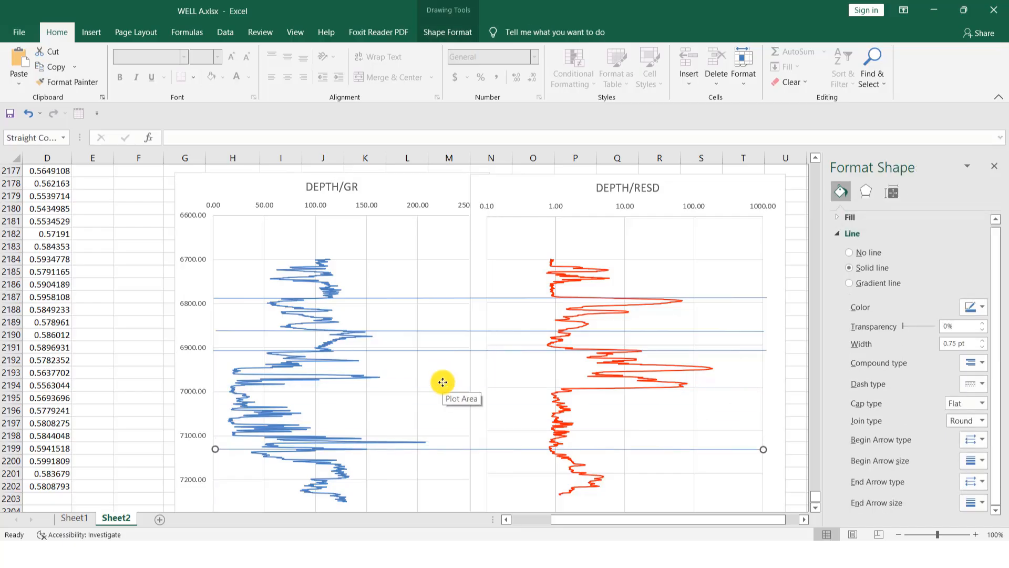
key(Down)
key(Down)
key(Down)
key(Down)
key(Down)
key(Down)
key(Down)
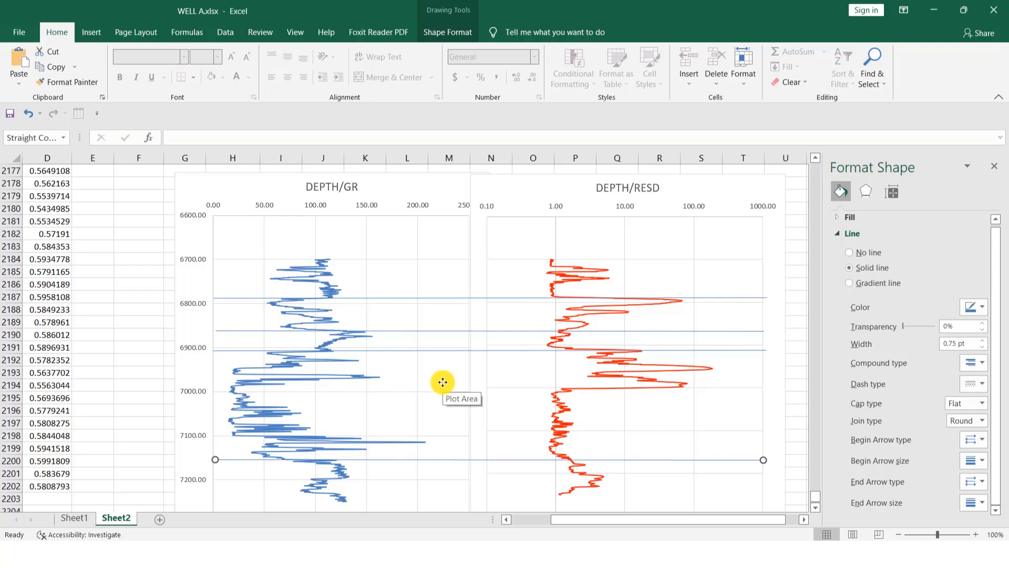
key(Down)
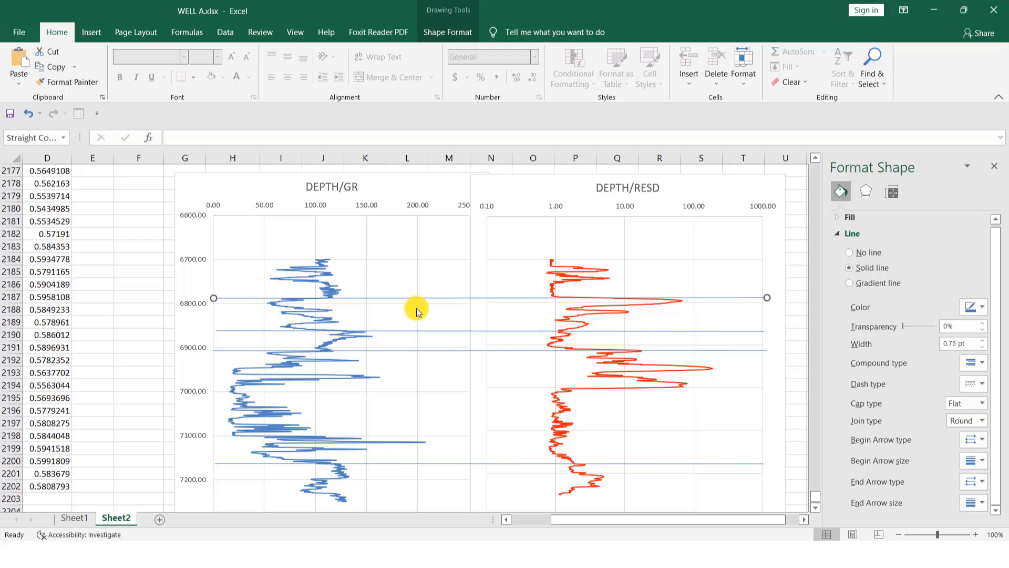
Set the width of all four horizontal lines across the charts to 1.5 pt
shift+click(430, 331)
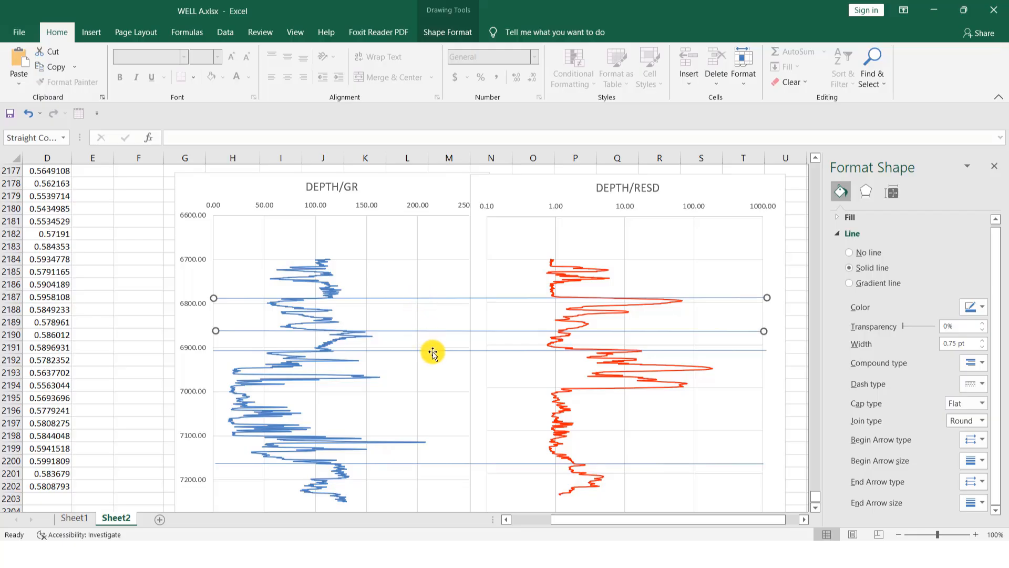
shift+click(432, 350)
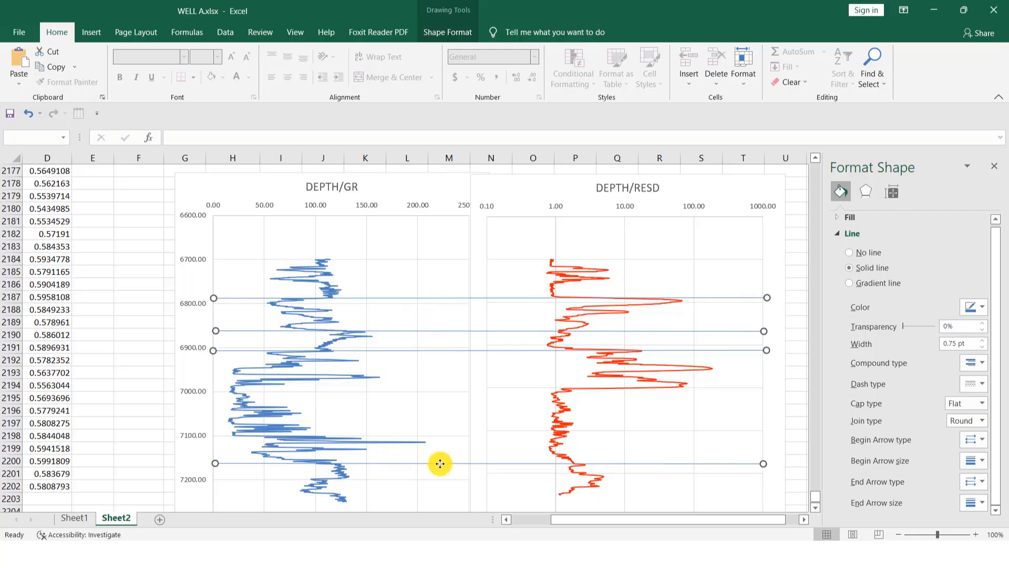
click(982, 347)
click(982, 347)
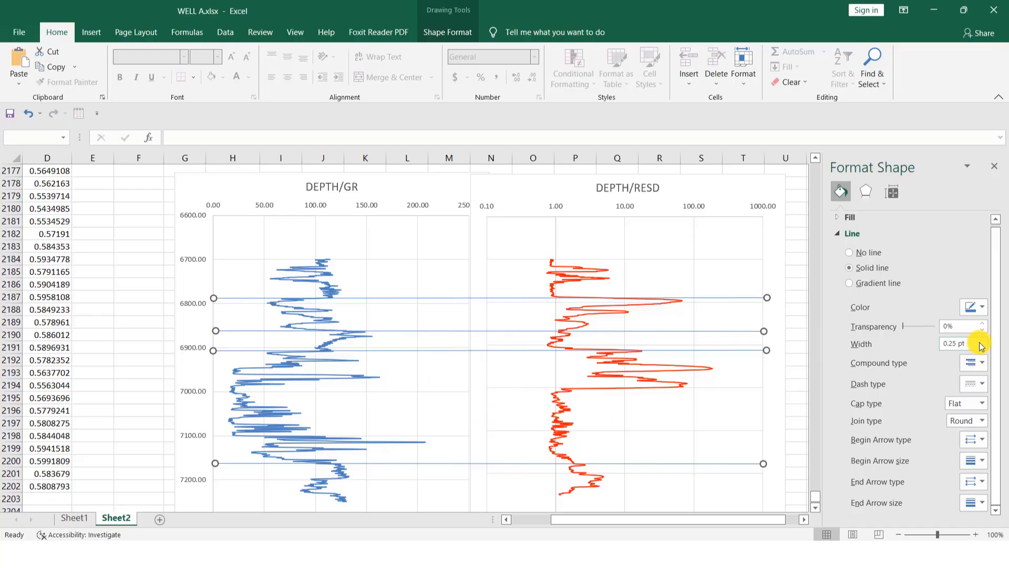
click(985, 342)
click(984, 341)
click(985, 341)
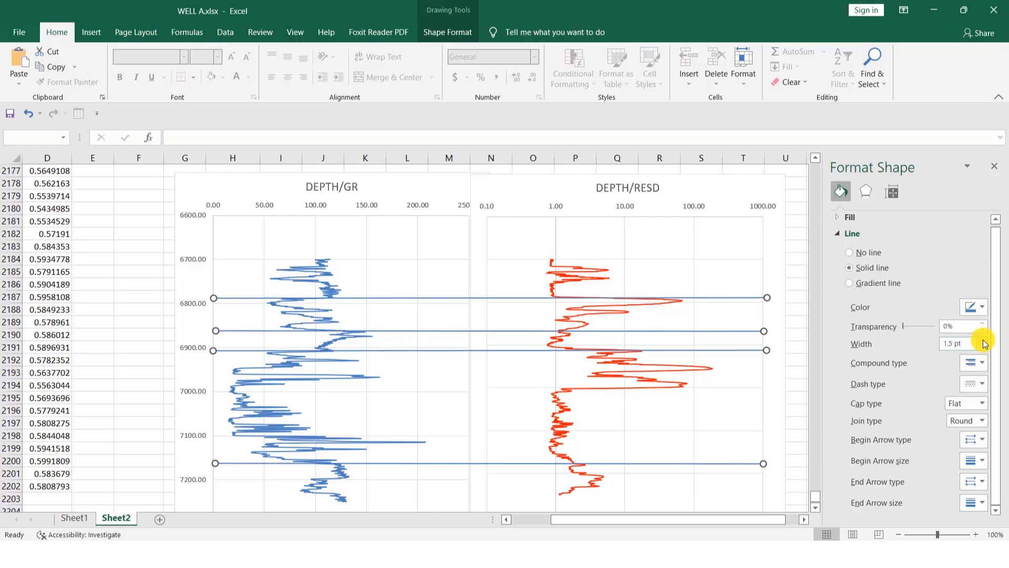
click(119, 309)
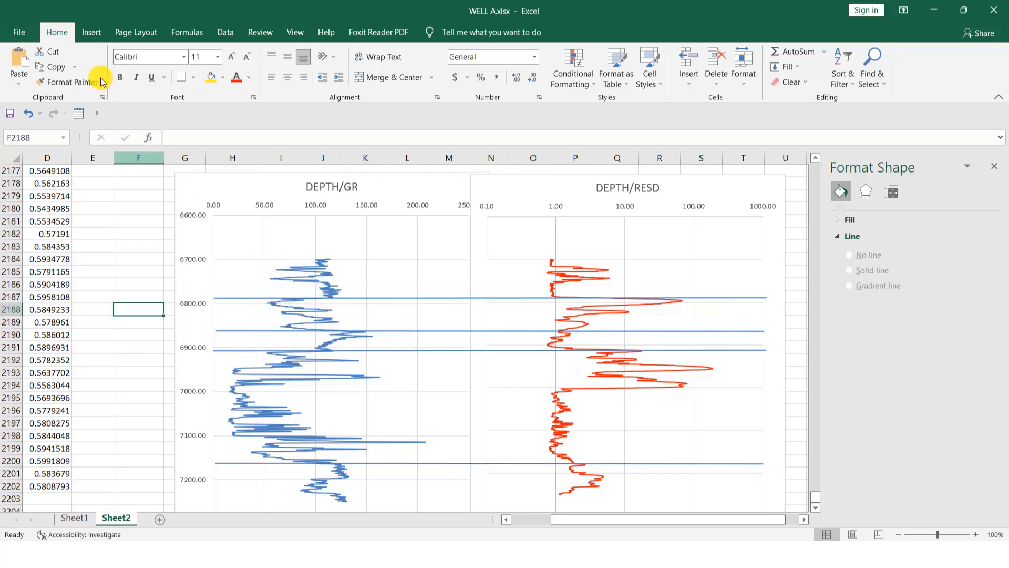
Add a text box reading "Sand 1 Top" beside the uppermost line and size it so the text fits on one row
click(92, 33)
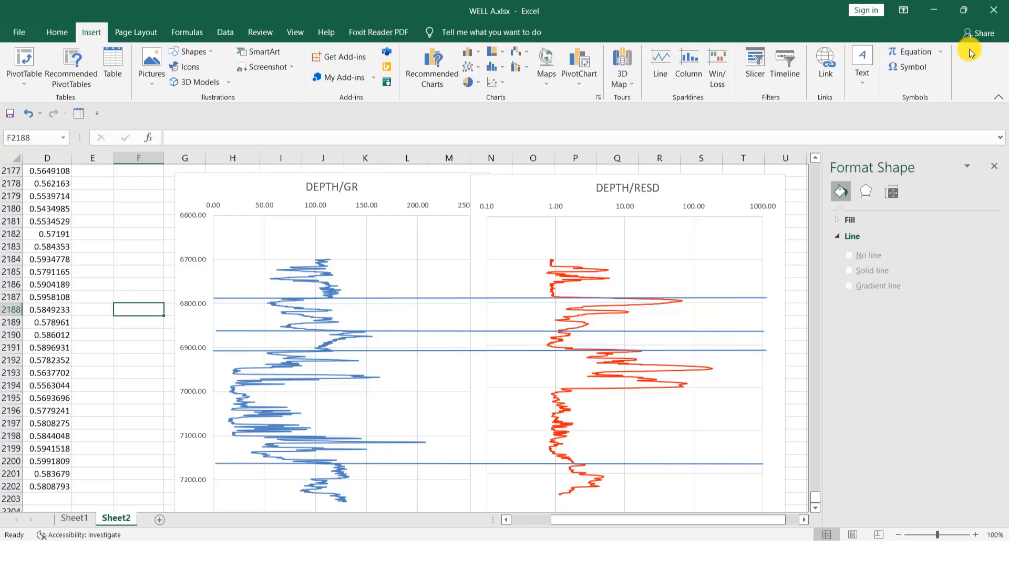
click(863, 78)
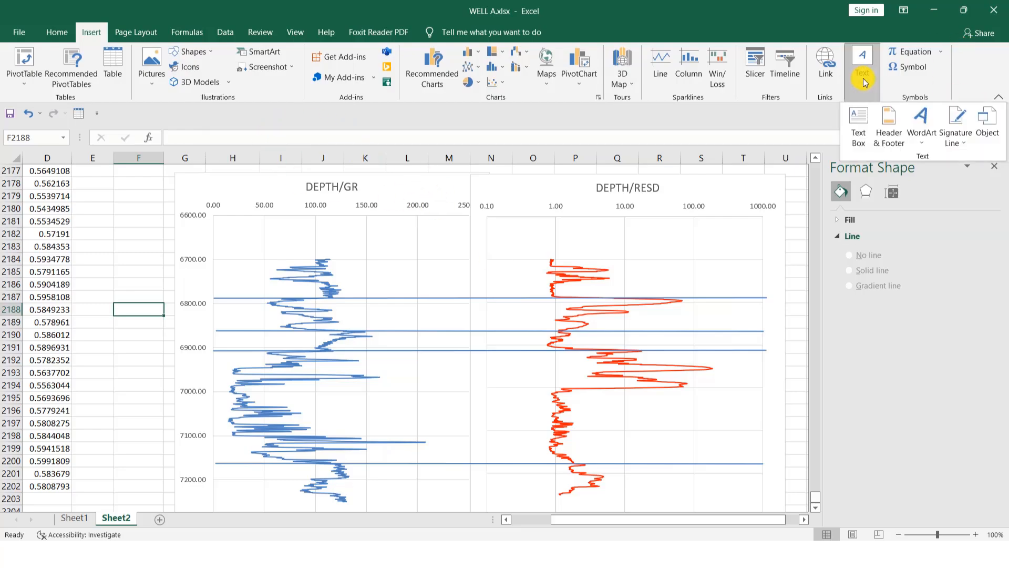
click(864, 129)
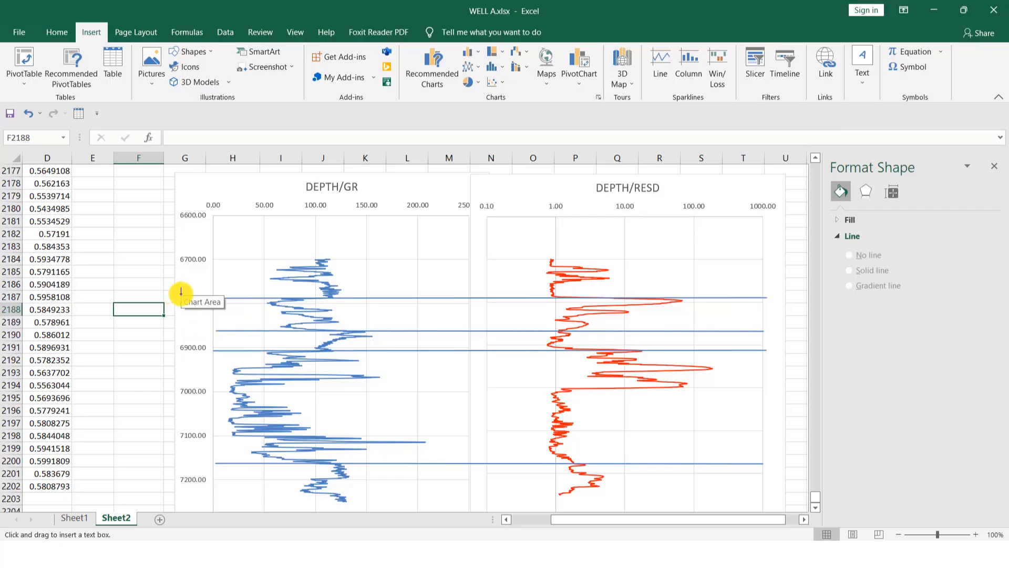
click(181, 293)
drag(196, 304, 142, 288)
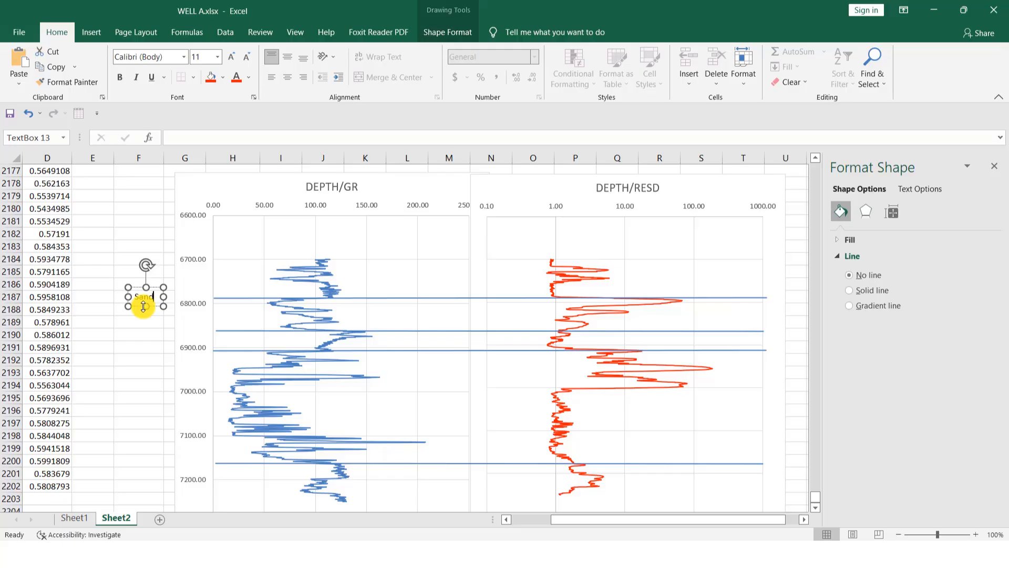
drag(144, 306, 143, 318)
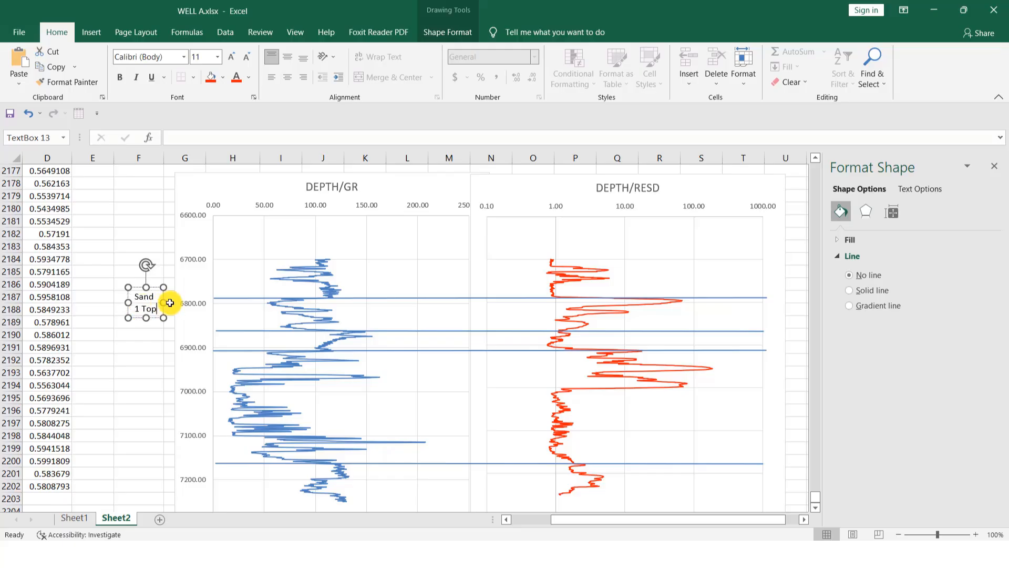
mouse_move(165, 303)
mouse_down()
mouse_move(191, 298)
mouse_move(159, 307)
mouse_up()
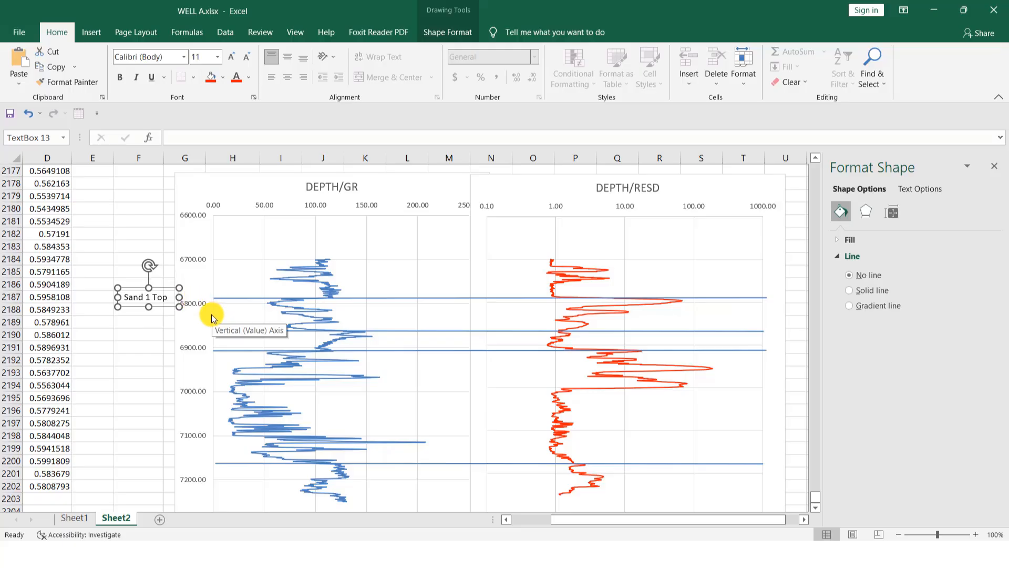
Duplicate the Sand 1 Top label, place the copy beside the second line and change its text to "Sand 1 Base"
key(ctrl+d)
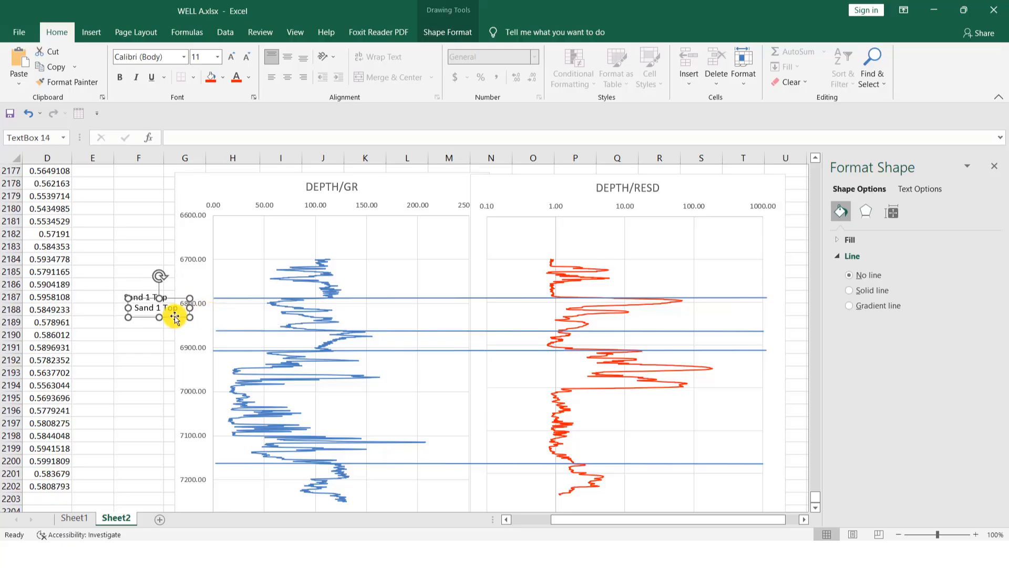
drag(175, 317, 159, 333)
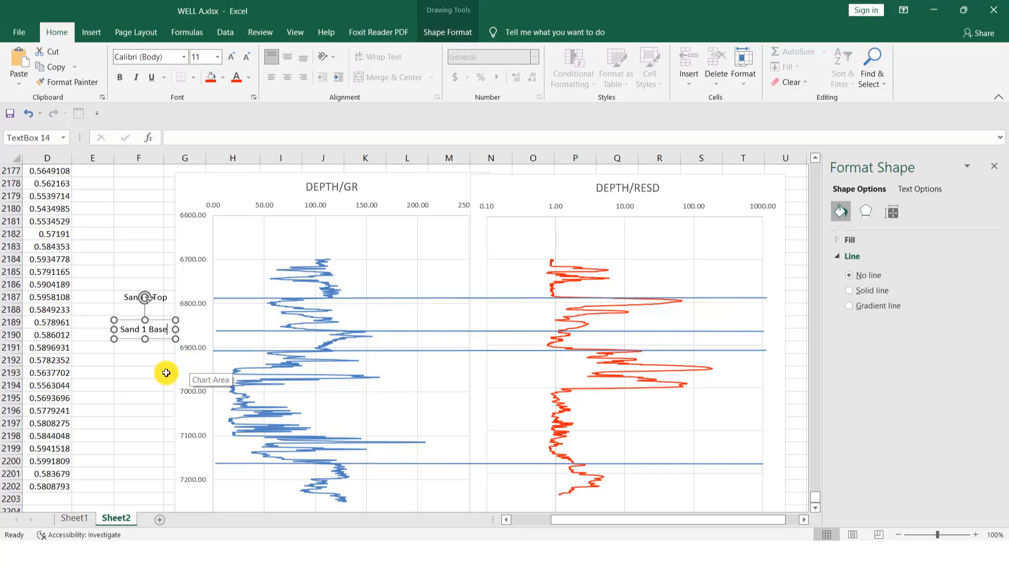
click(168, 372)
Duplicate both Sand 1 labels together and place the Top copy beside the third line and the Base copy beside the lowest line
click(137, 297)
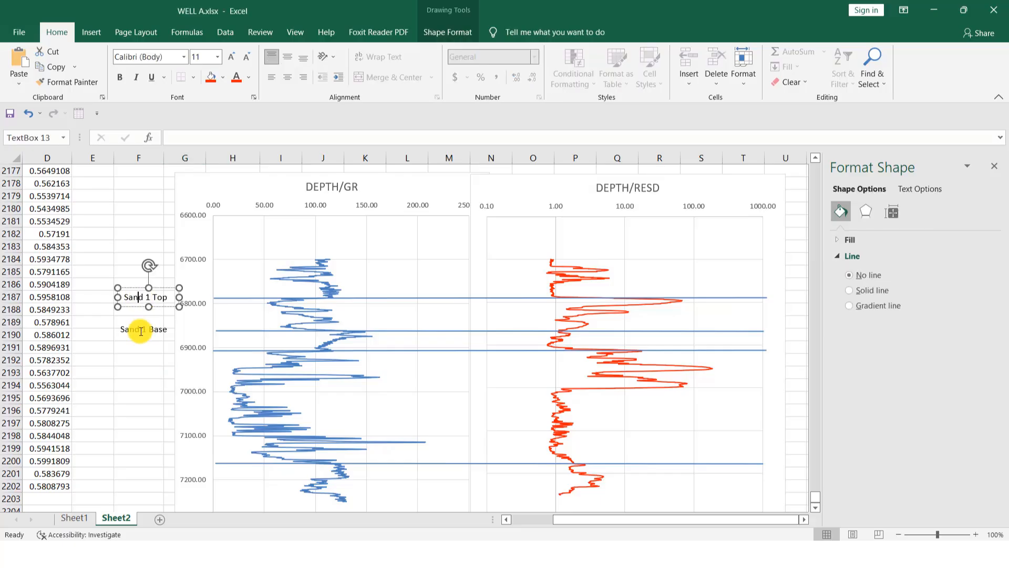
shift+click(135, 335)
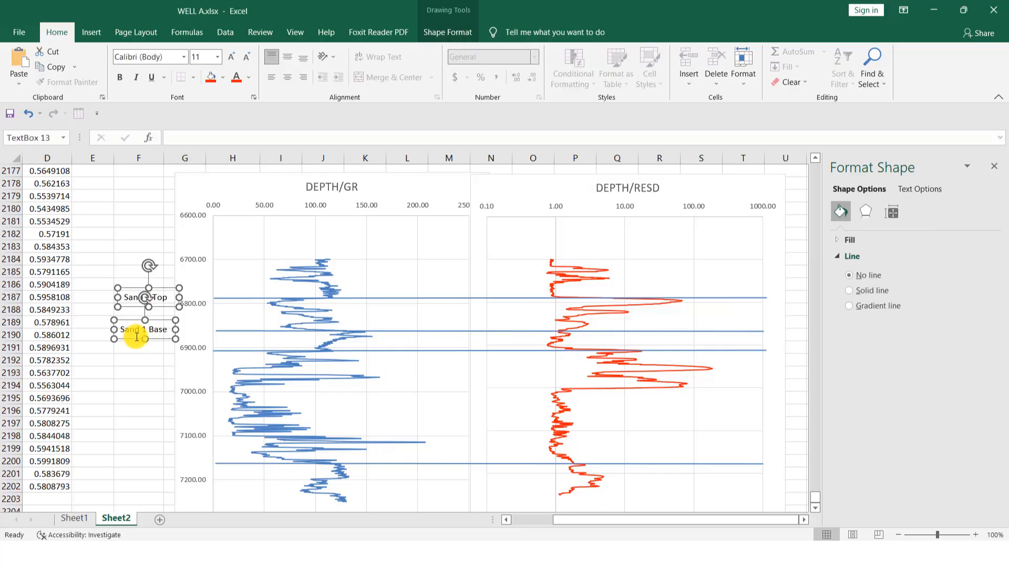
key(ctrl+d)
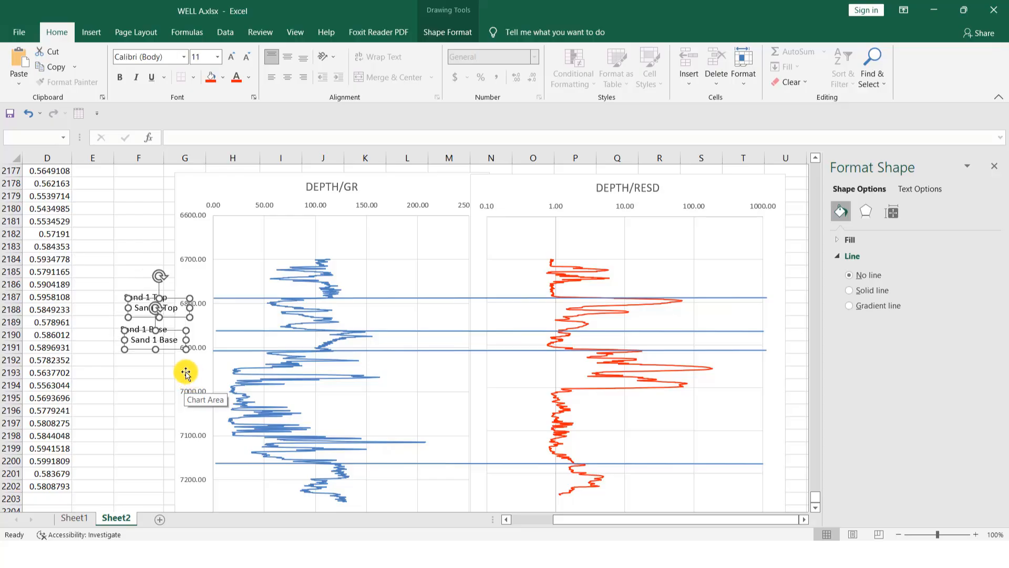
drag(166, 352, 154, 473)
click(154, 396)
click(154, 387)
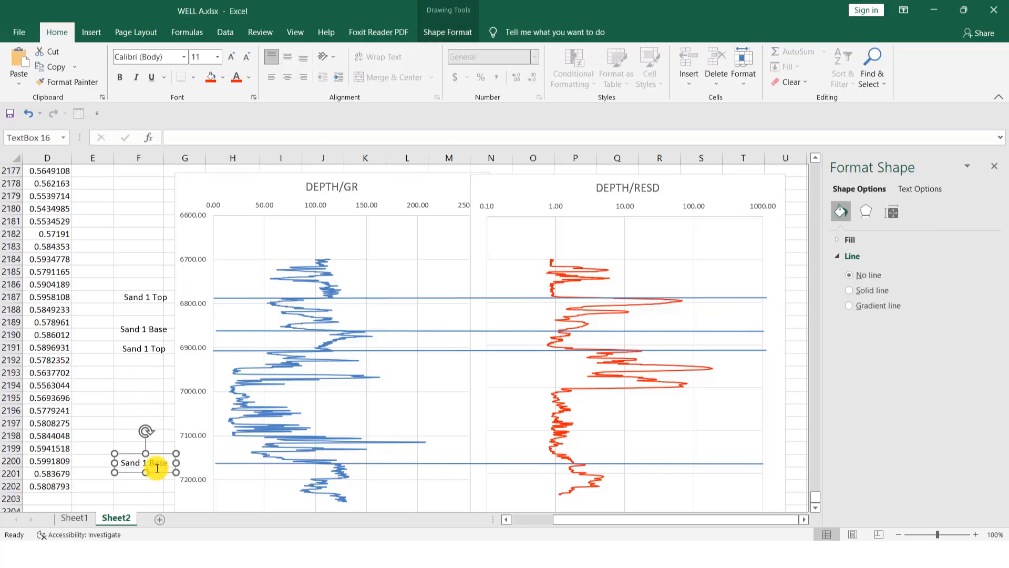
Change the text of the two copied labels to "Sand 2 Top" and "Sand 2 Base"
click(147, 349)
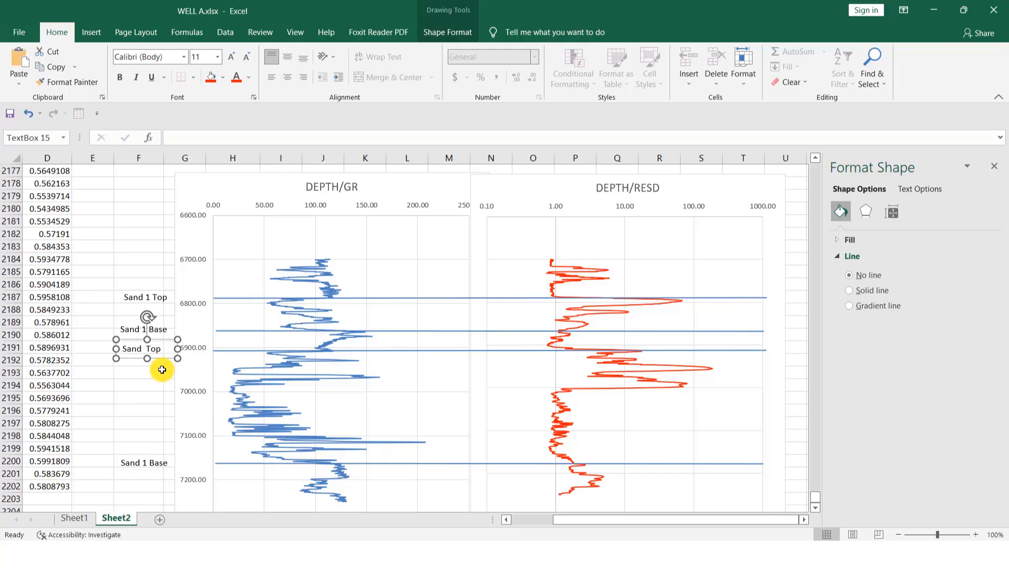
click(147, 463)
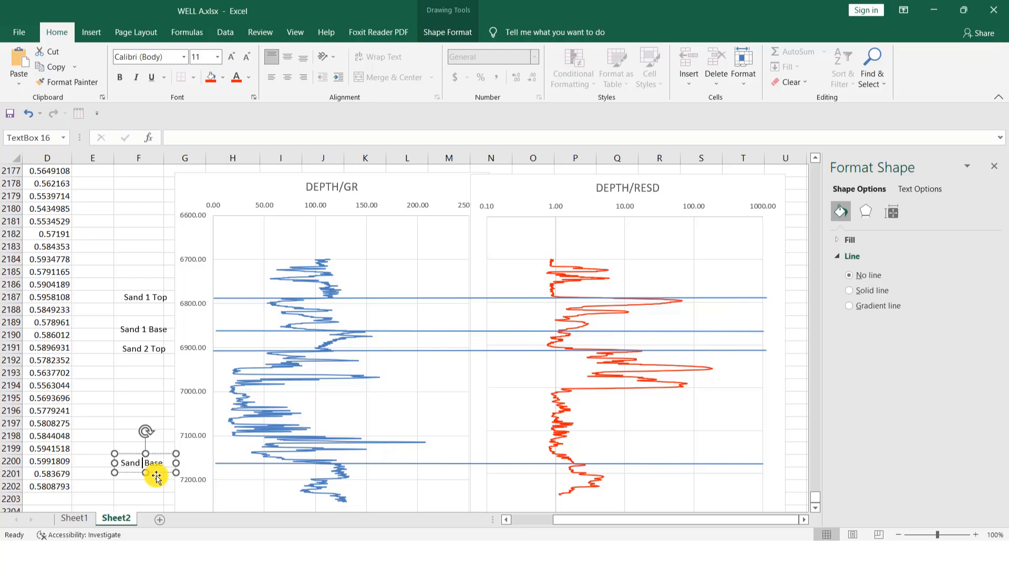
click(95, 413)
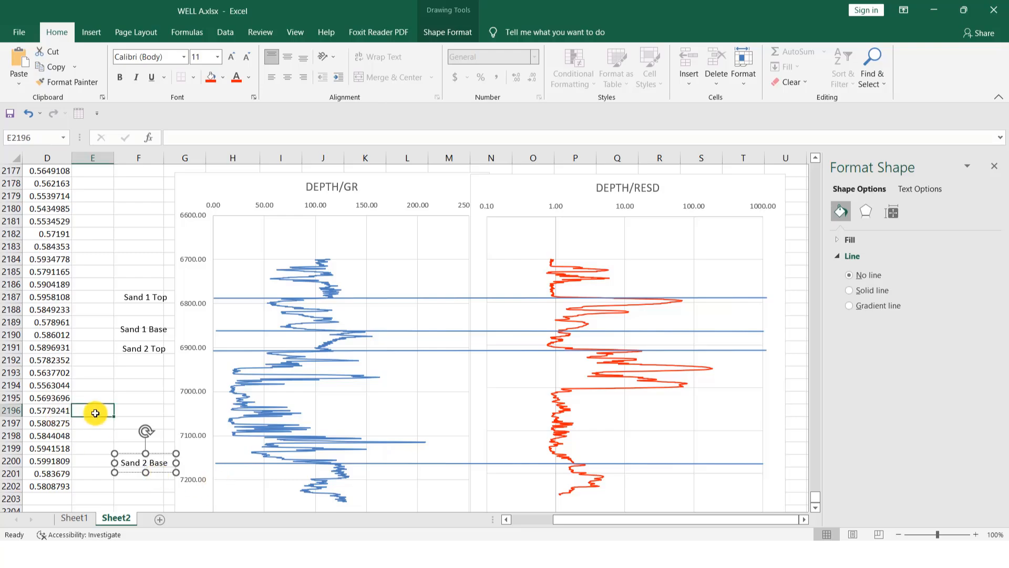
Fill the Sand 1 Top and Sand 1 Base labels with standard orange
click(126, 295)
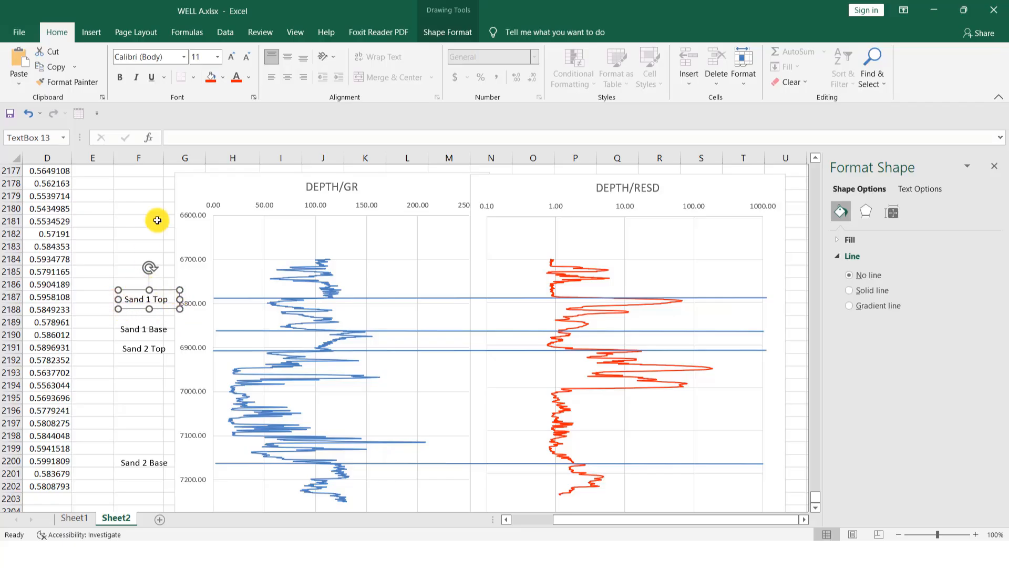
click(223, 78)
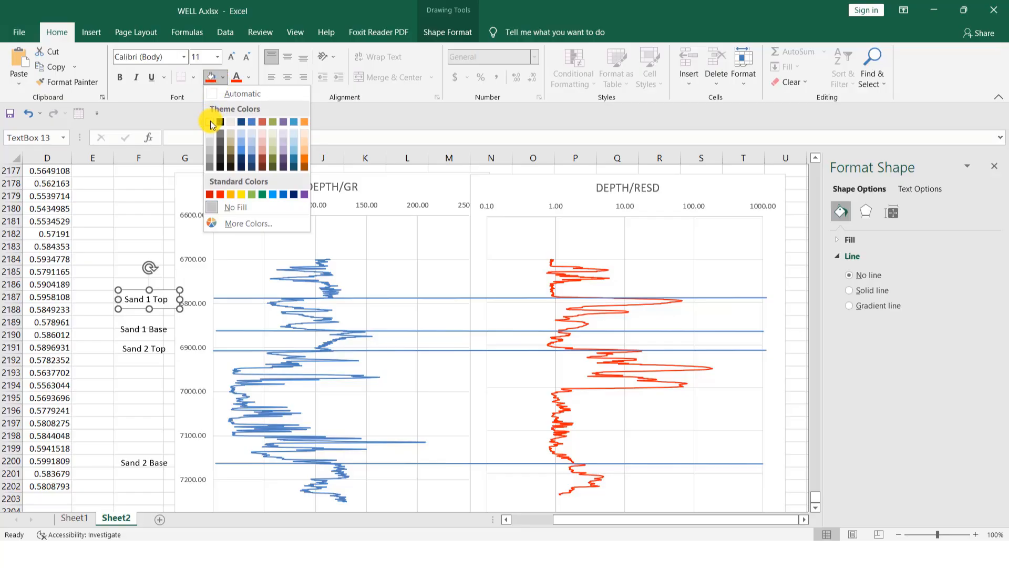
click(230, 195)
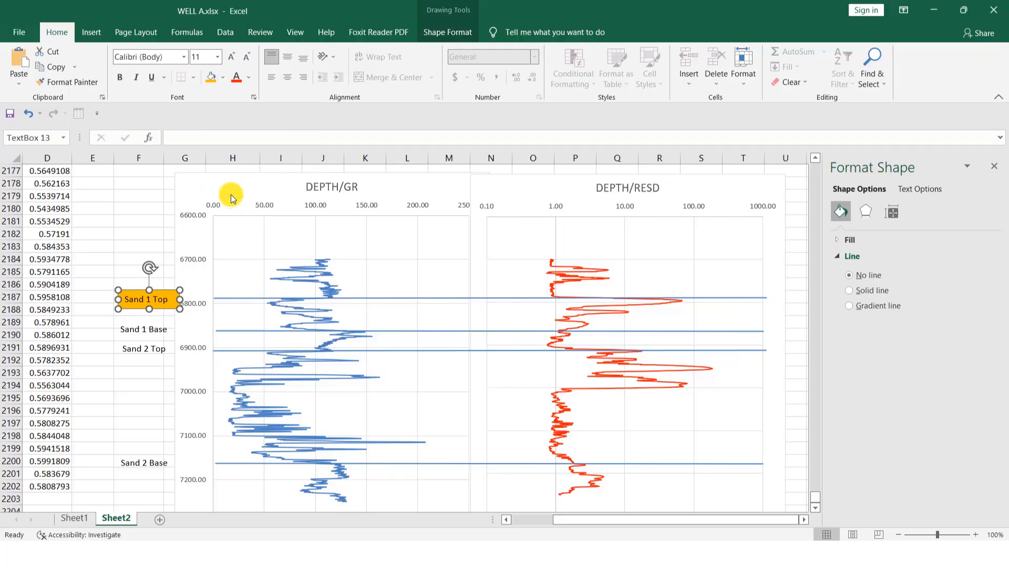
click(140, 328)
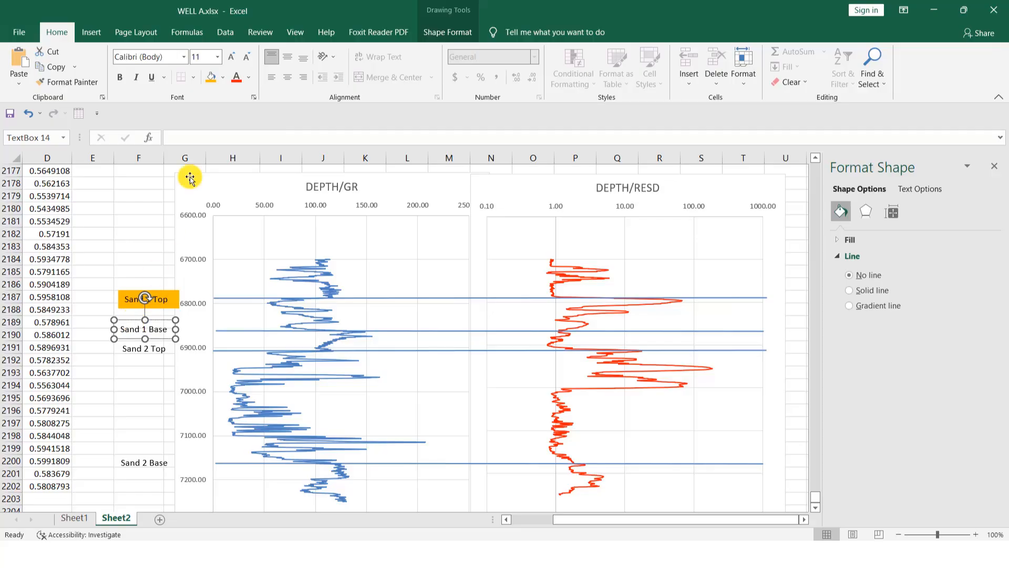
click(223, 80)
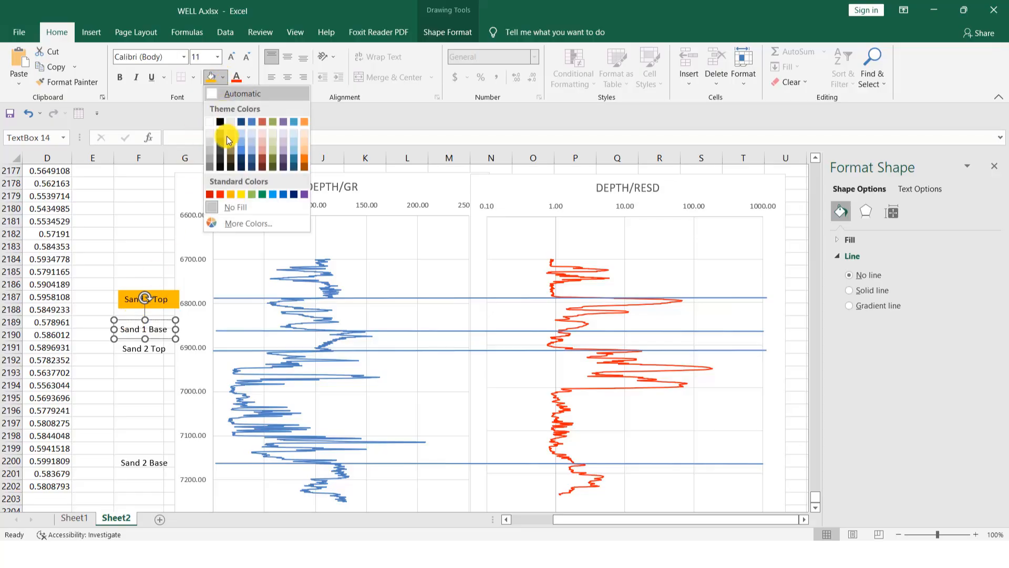
click(229, 194)
click(149, 373)
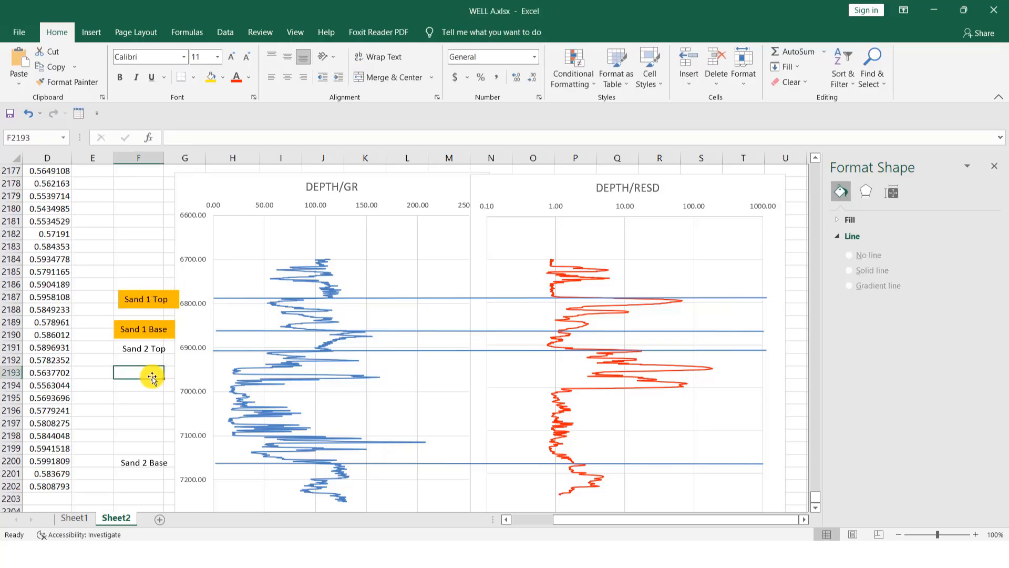
Fill the Sand 2 Top and Sand 2 Base labels with standard yellow
click(135, 349)
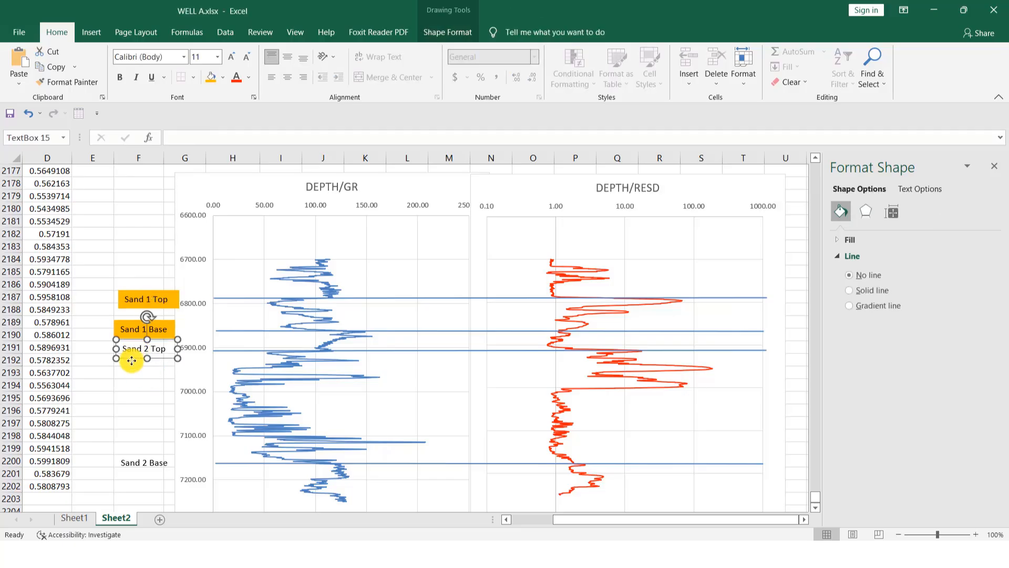
click(222, 79)
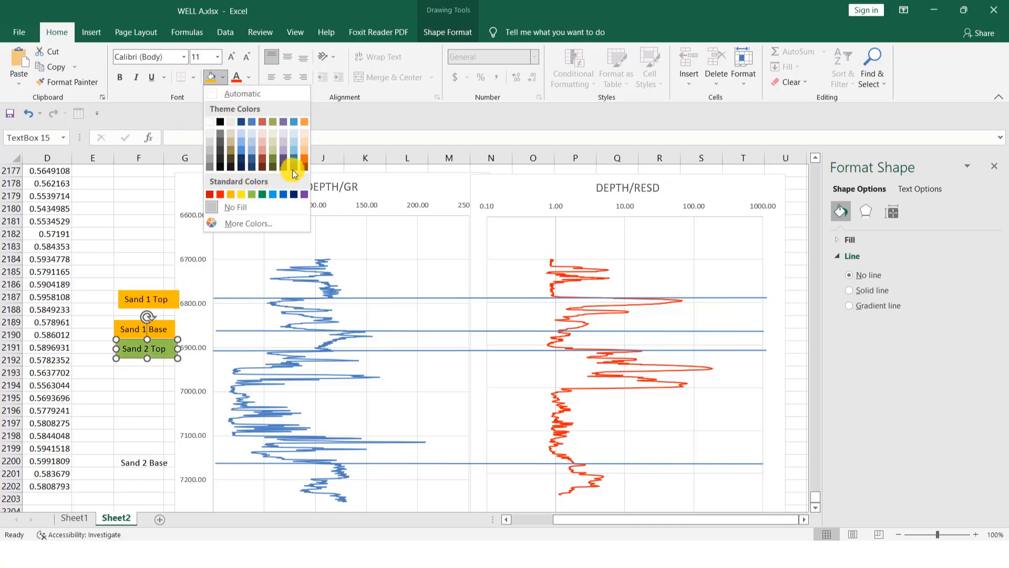
click(242, 194)
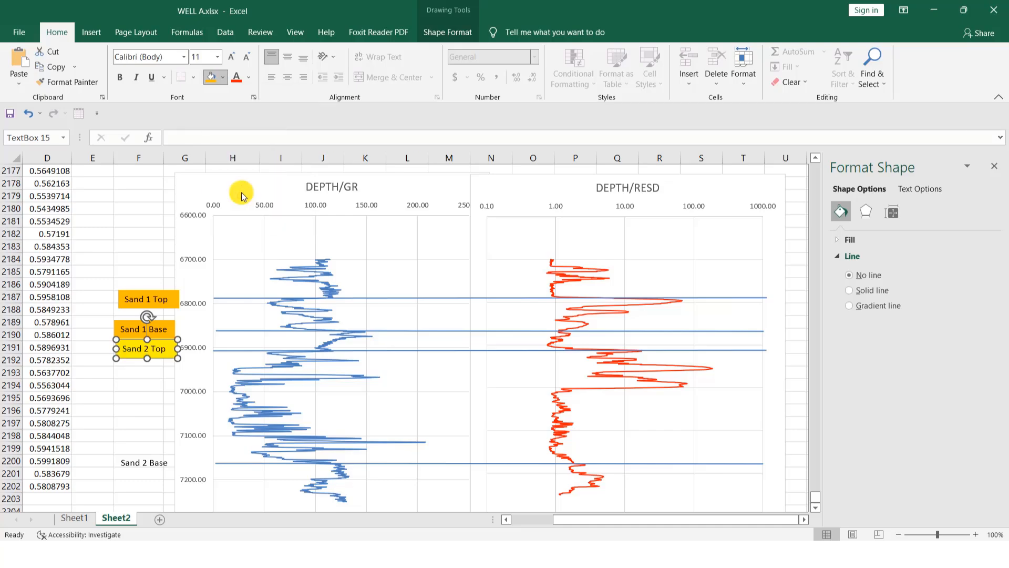
click(139, 463)
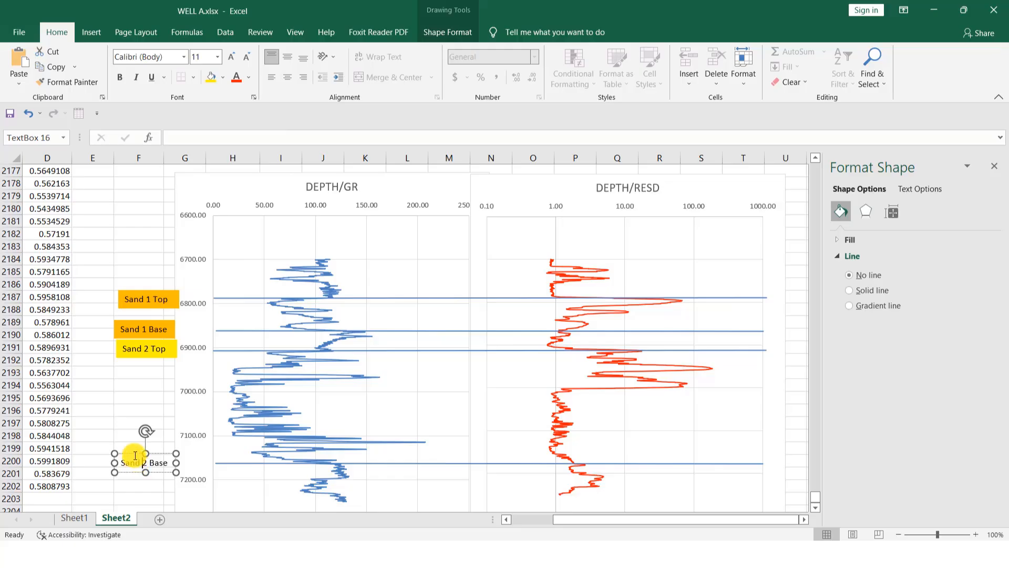
click(224, 79)
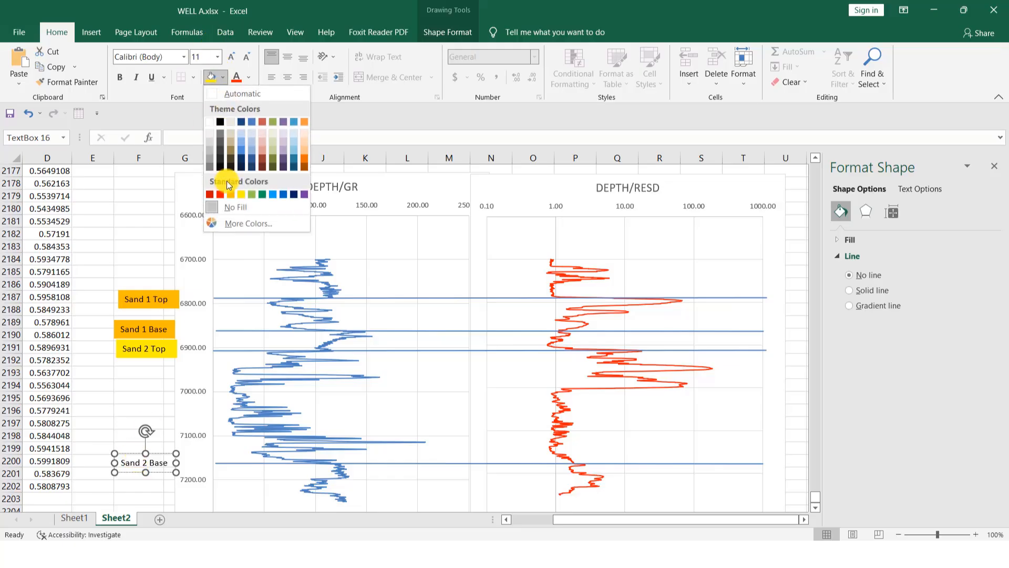
click(242, 194)
click(167, 393)
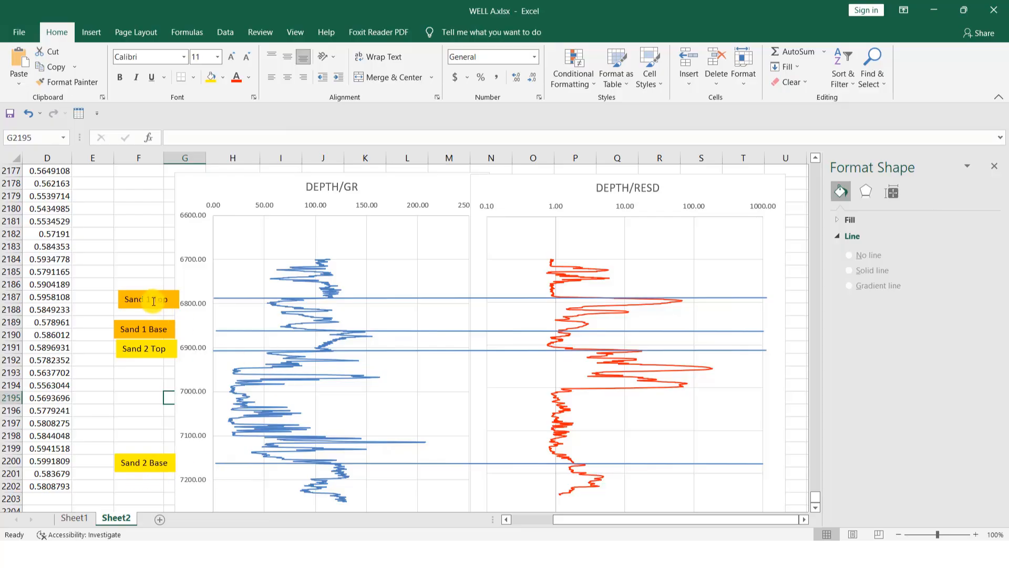
Shift the Sand 1 Top label slightly left so it lines up with the Sand 1 Base label
click(141, 291)
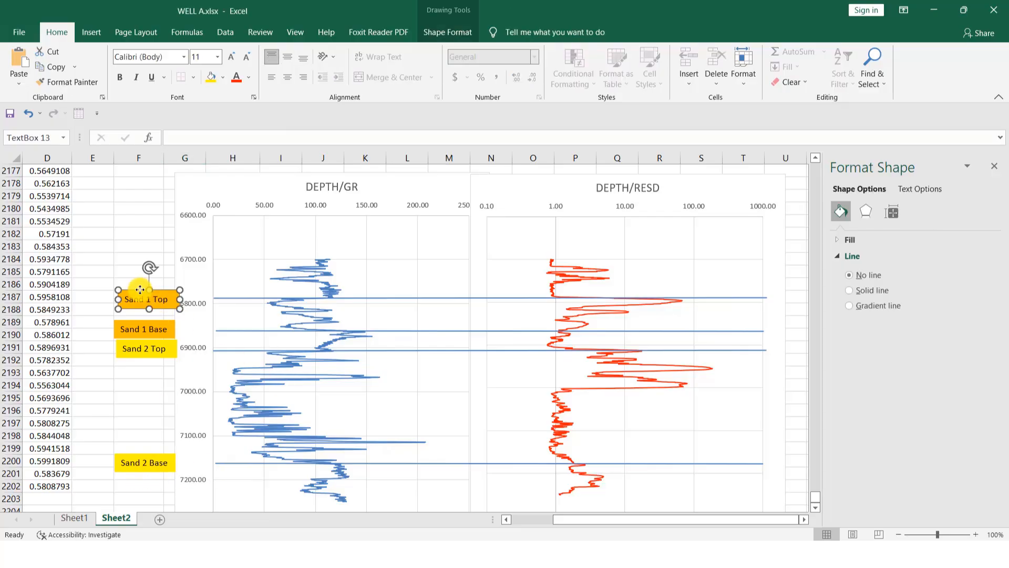
drag(141, 289, 137, 289)
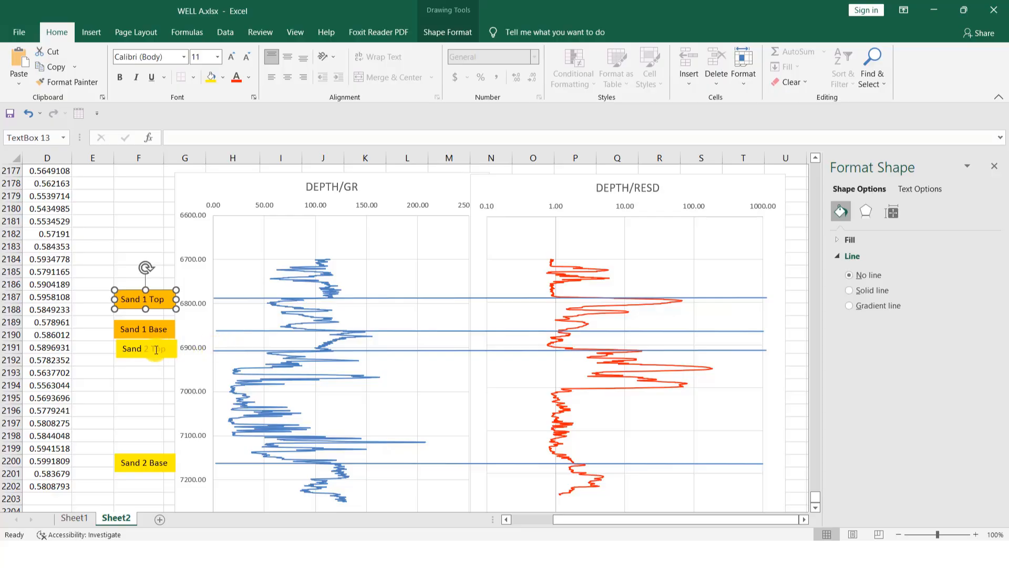
click(131, 322)
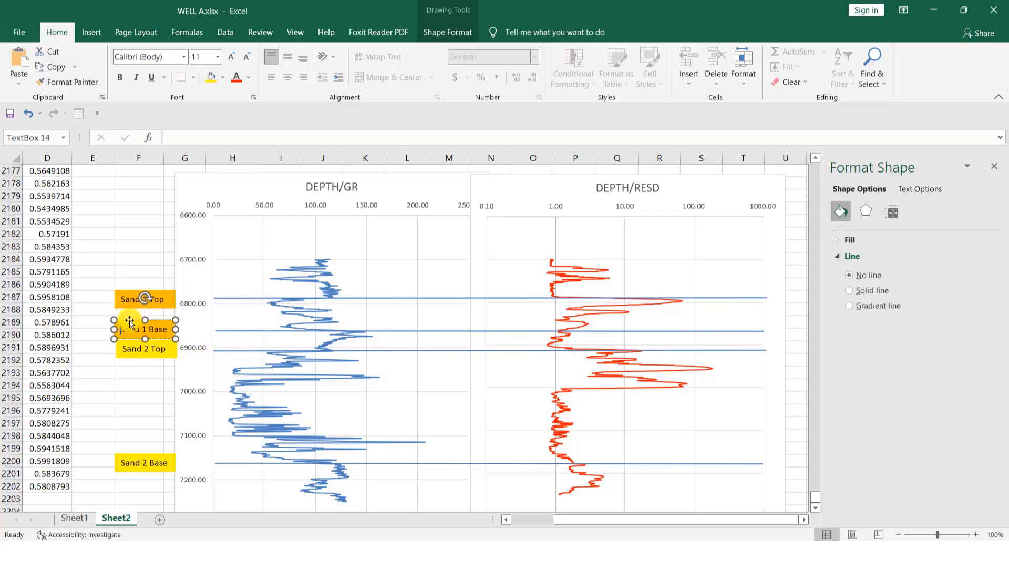
Nudge the Sand 2 Top label slightly down, clear of the Sand 1 Base label, and the Sand 2 Base label slightly up
click(134, 352)
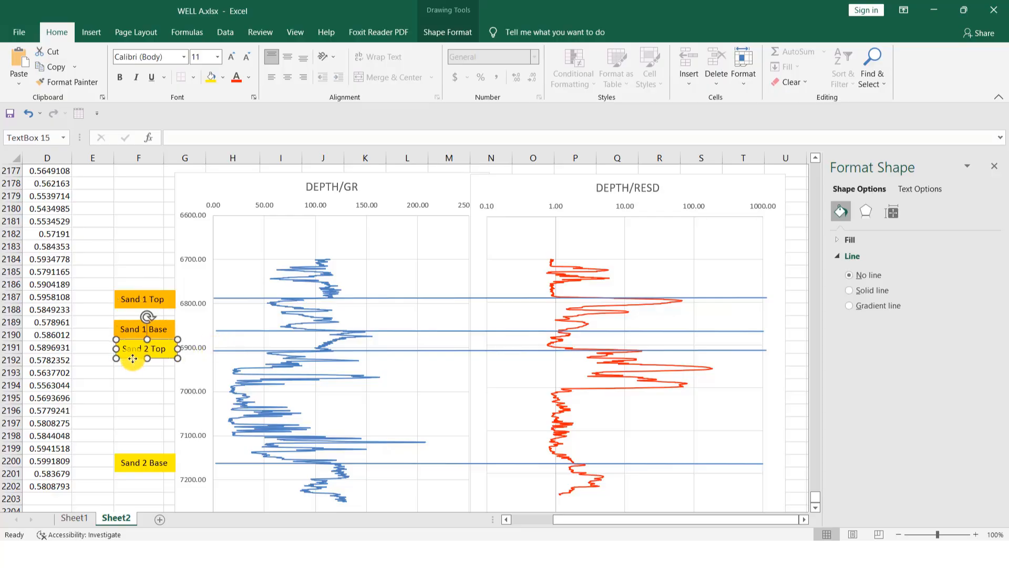
drag(132, 358, 133, 361)
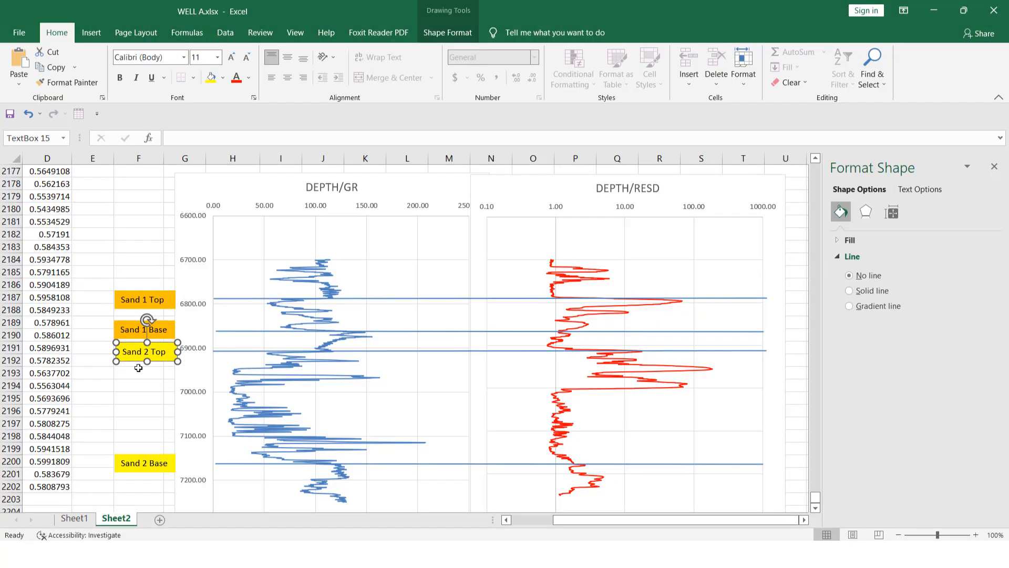
click(143, 463)
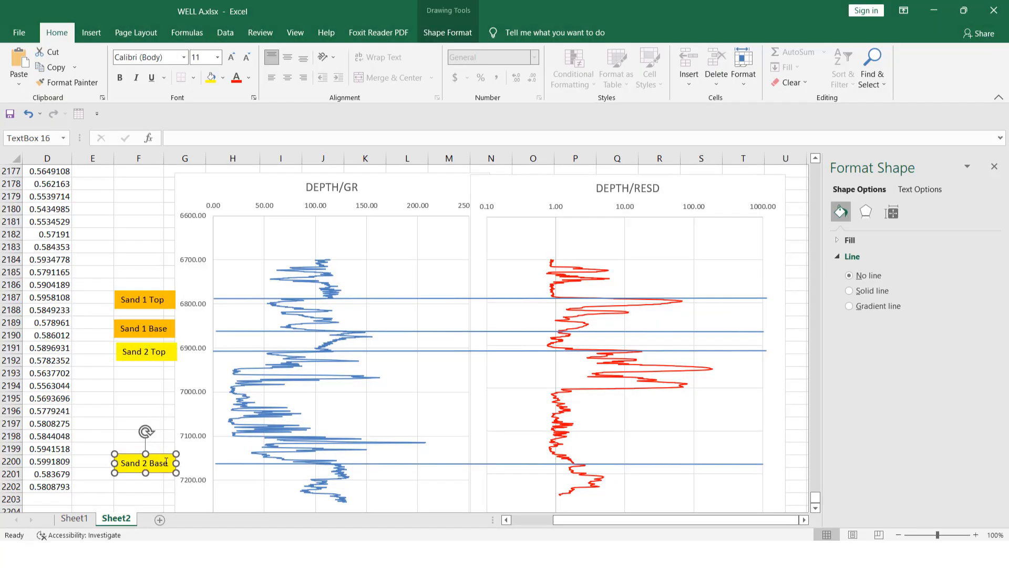
key(Up)
key(Up)
key(Escape)
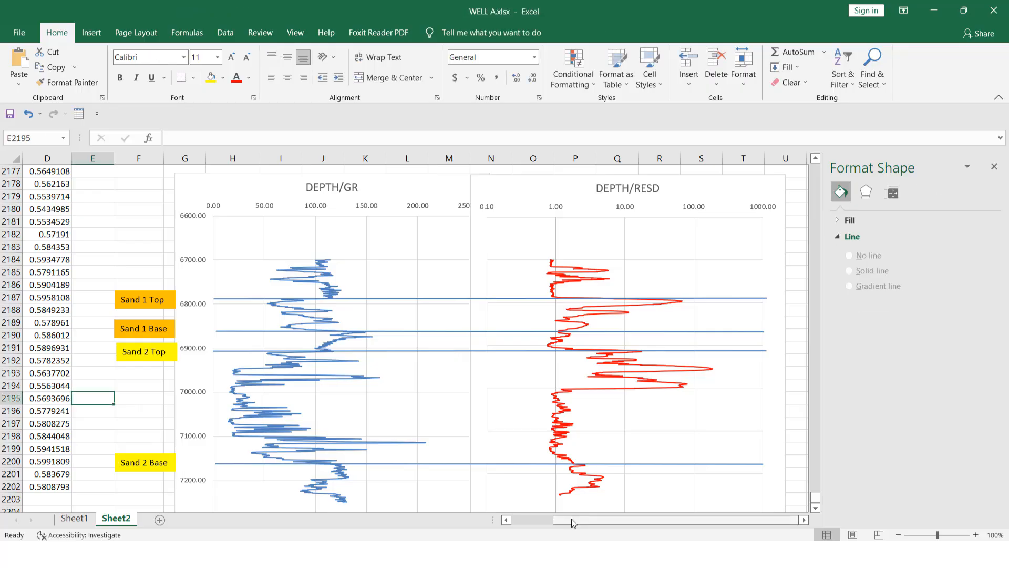
drag(574, 520, 577, 521)
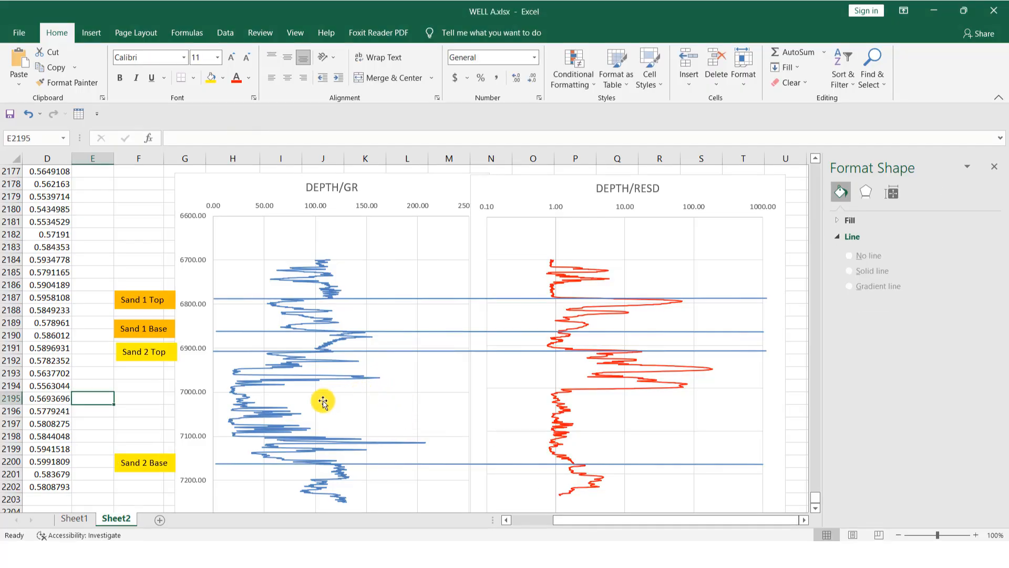
Add a new worksheet, enter "Summary" in cell A2 and widen column A slightly
click(160, 521)
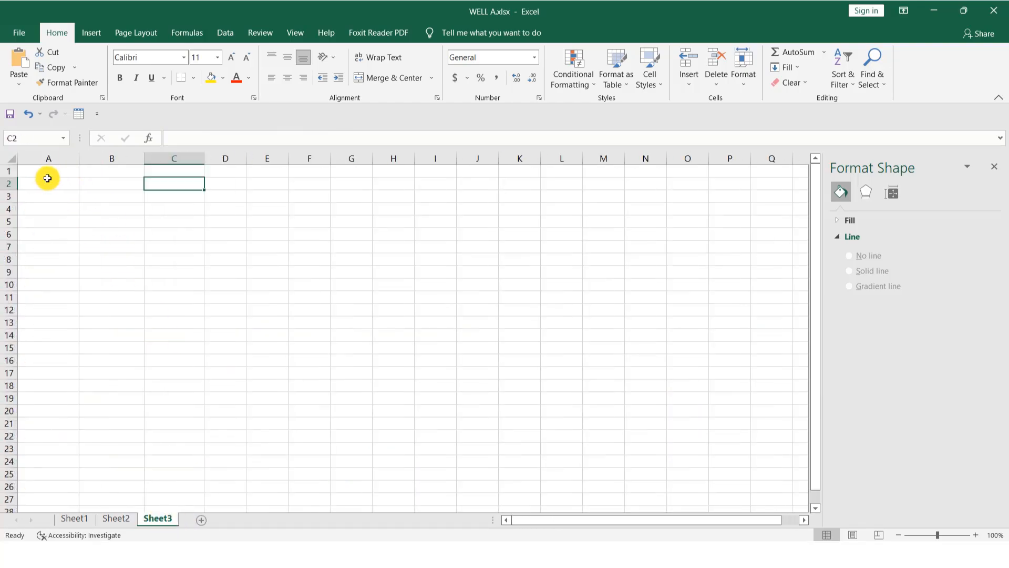
click(73, 183)
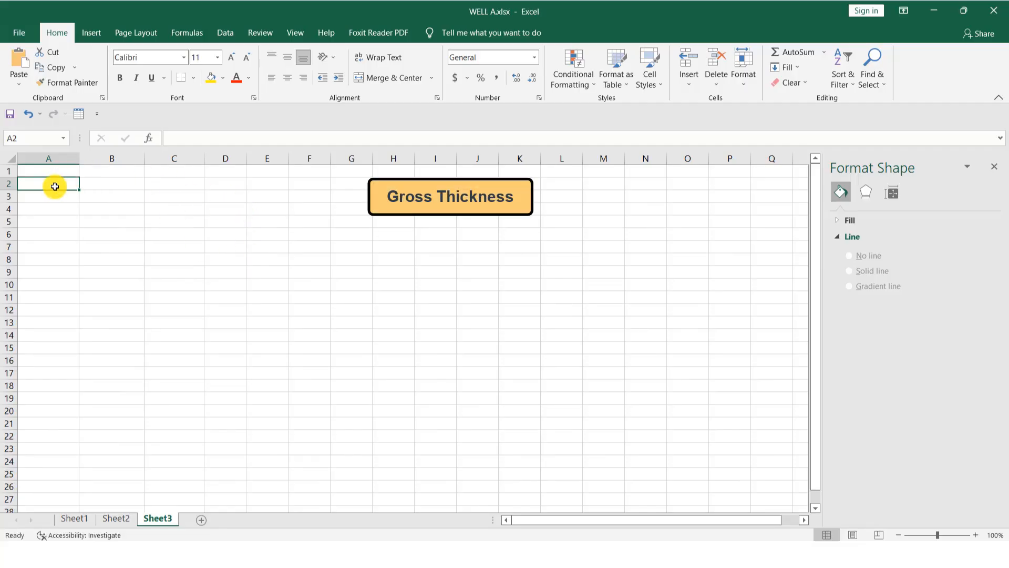
text(Su)
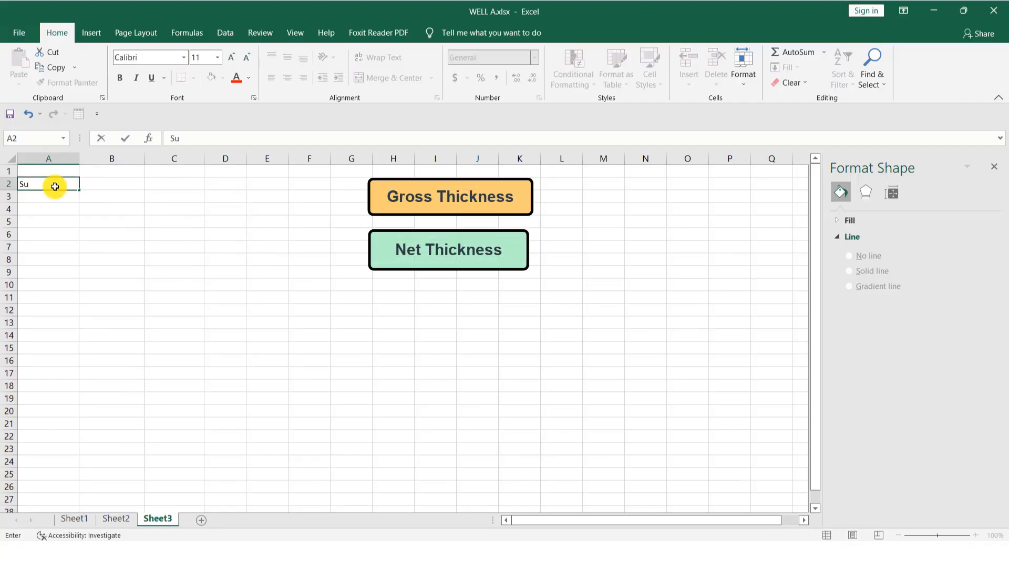
text(mmary)
click(81, 159)
drag(81, 162, 88, 162)
Enter "Sand" in cell A3 and the column headers "Top" in B2 and "Base" in C2
click(51, 196)
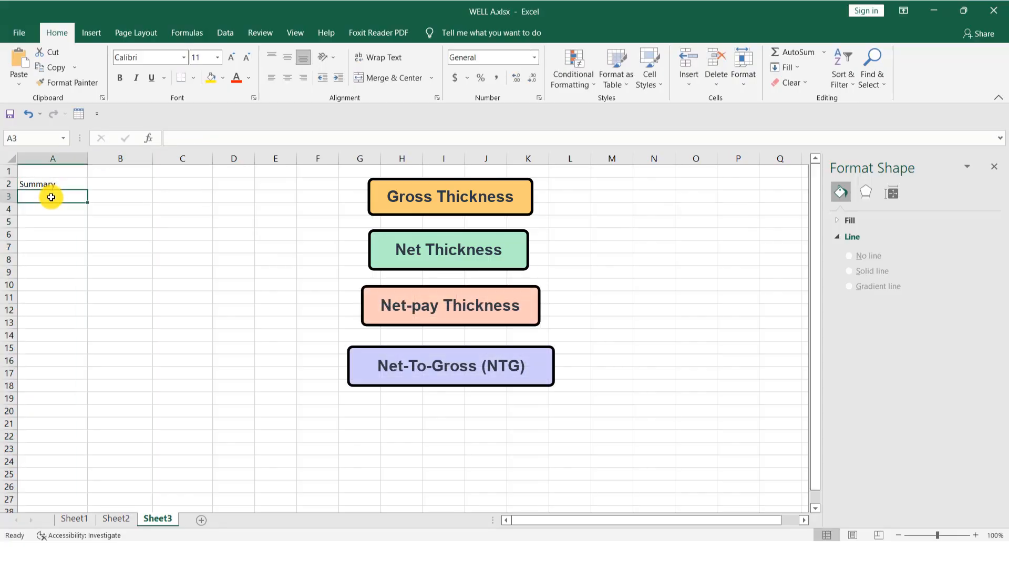
text(Sa)
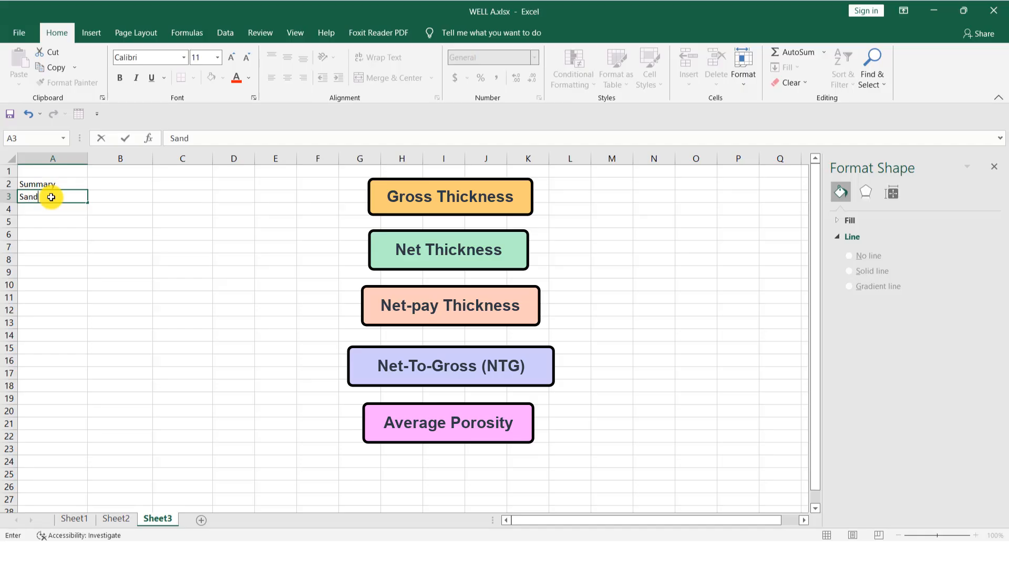
text(nd)
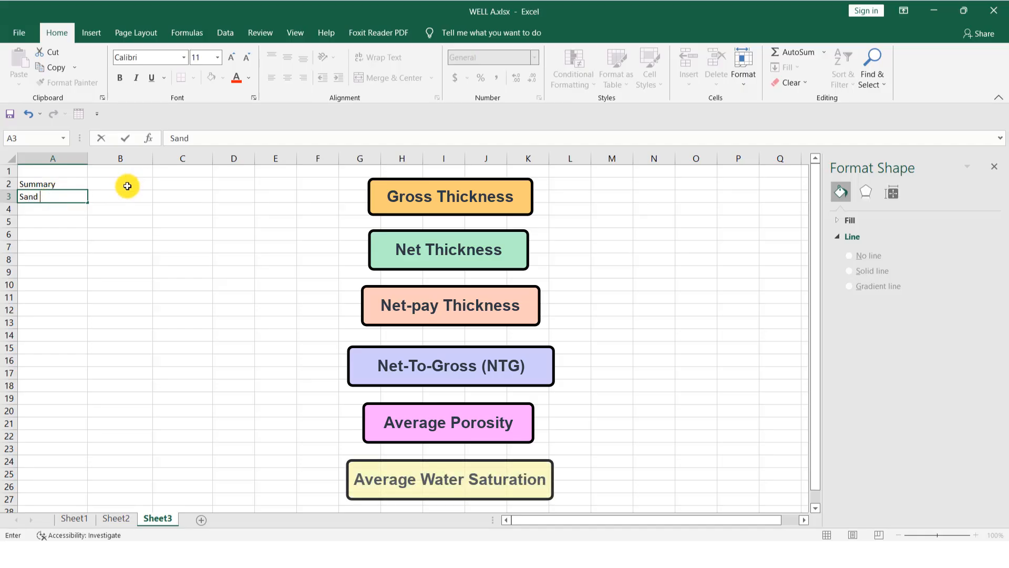
click(126, 186)
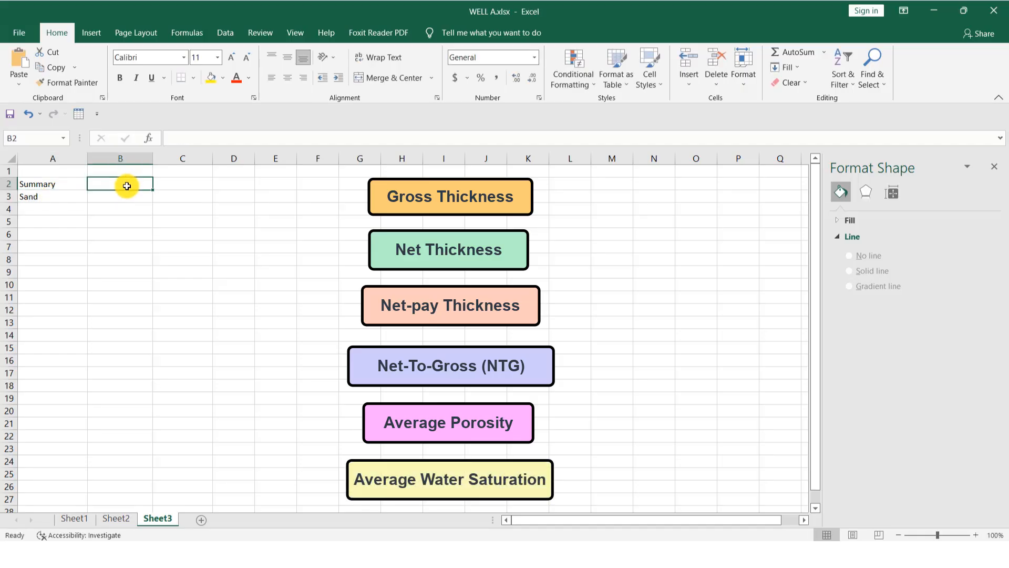
text(Top)
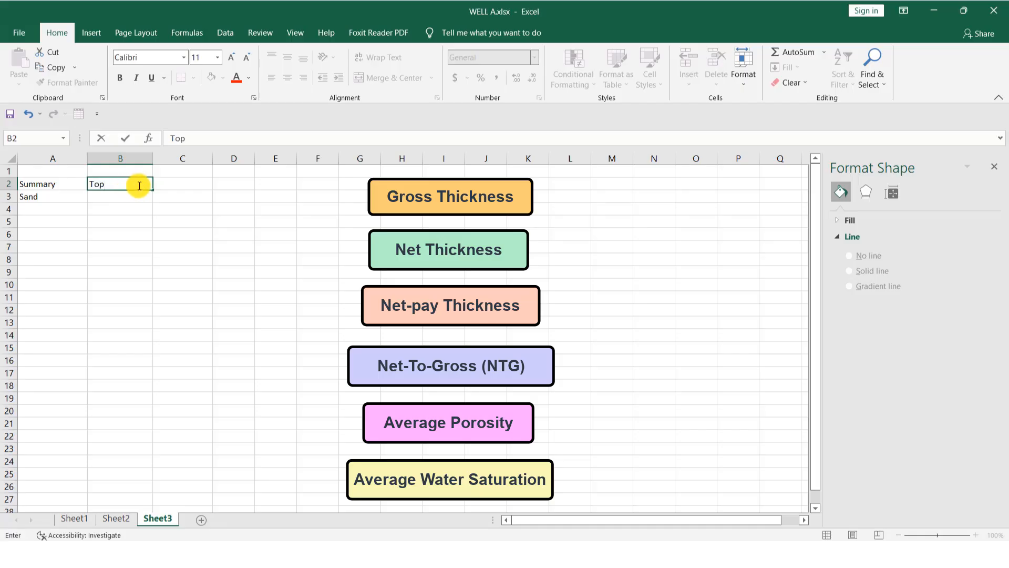
click(177, 180)
text(B)
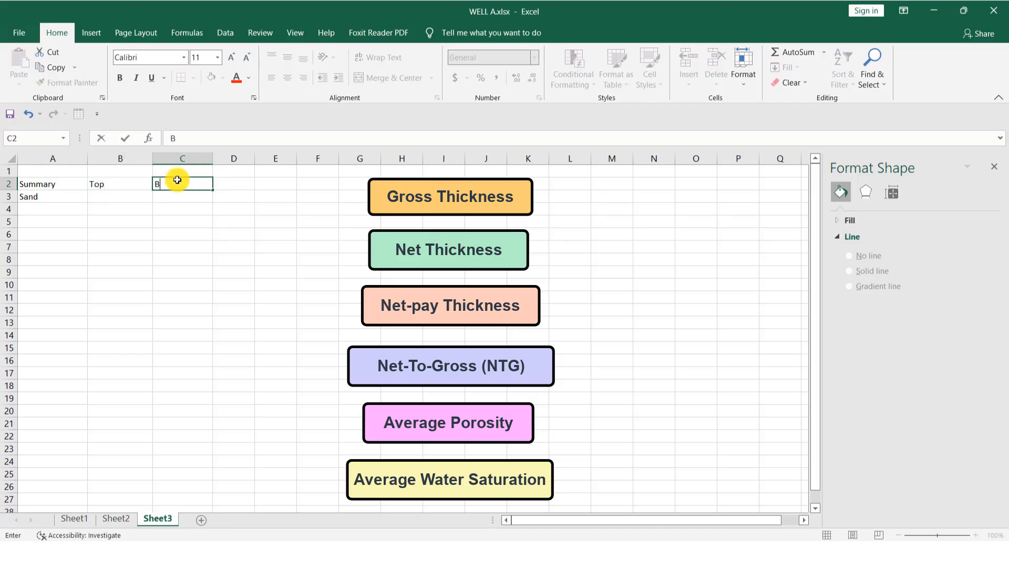
text(ase)
Widen columns D to F and enter the headers "Gross Thnk" in D2 and "Net Thnk" in E2
click(251, 158)
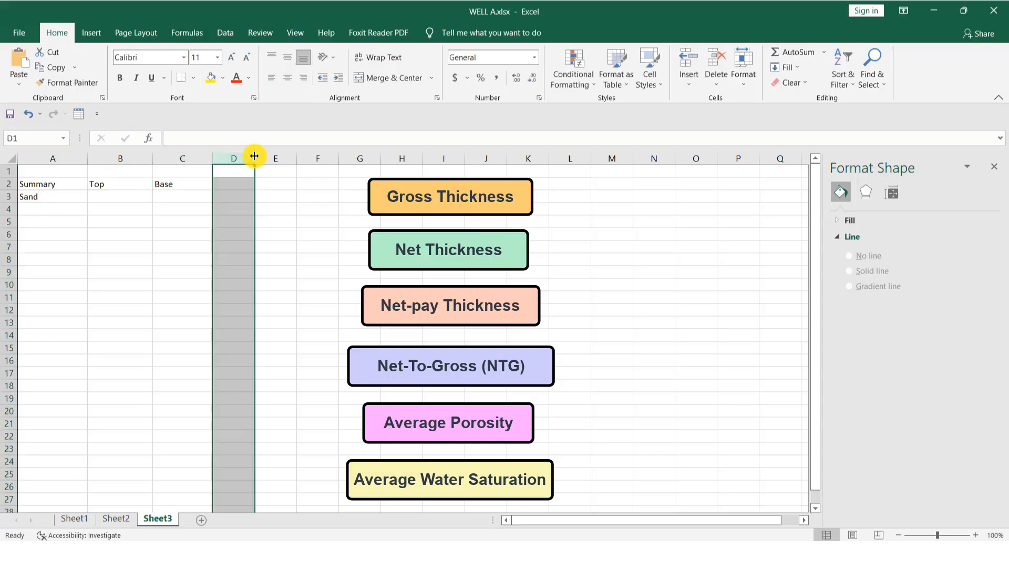
drag(255, 158, 431, 164)
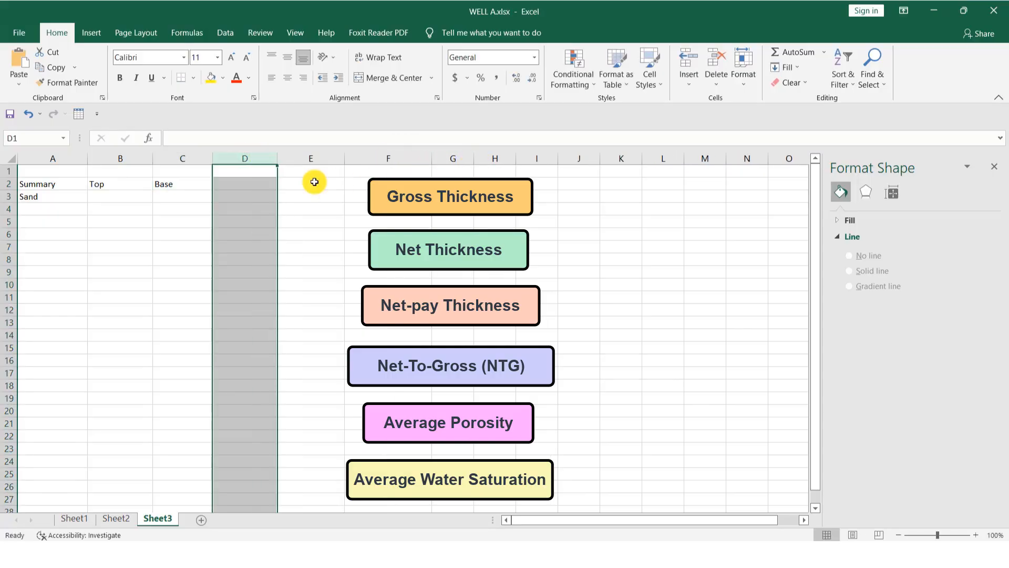
click(248, 184)
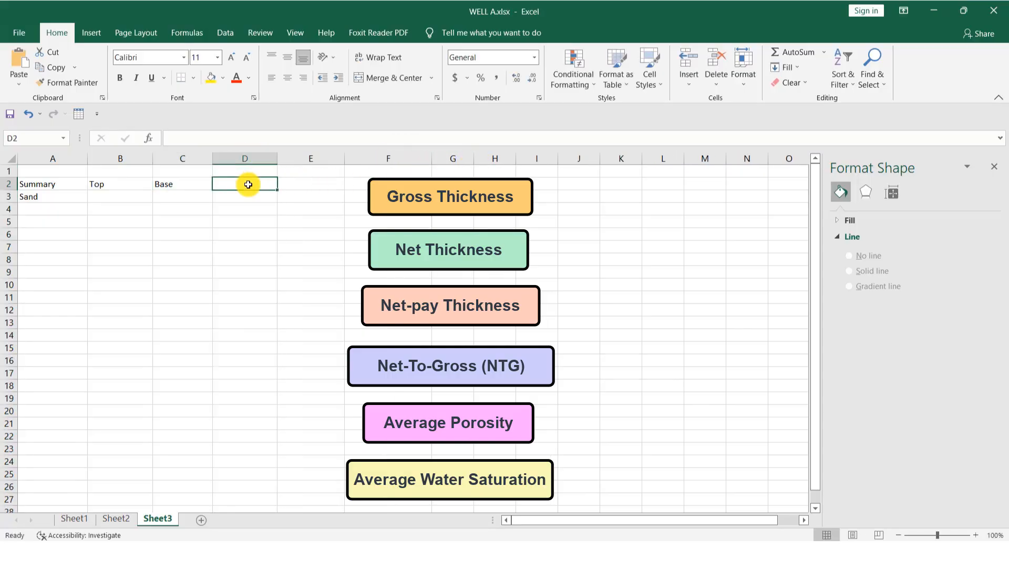
text(Gr)
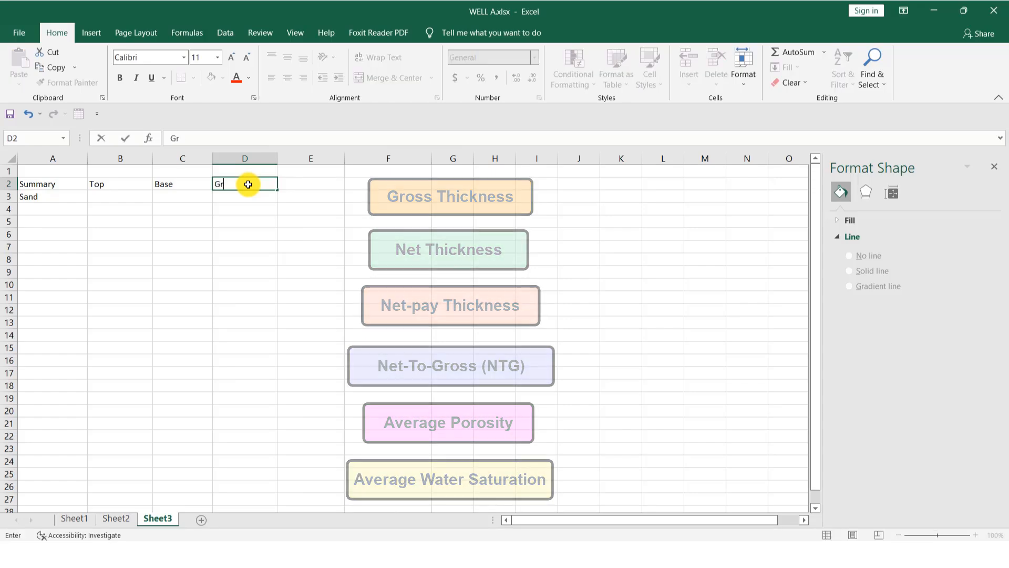
text(oss Thnk)
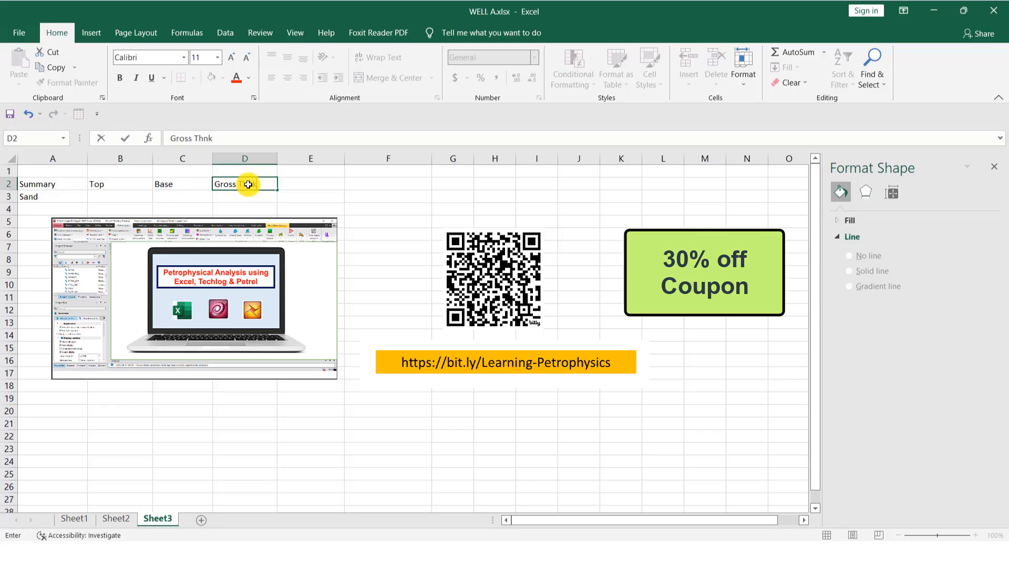
click(318, 185)
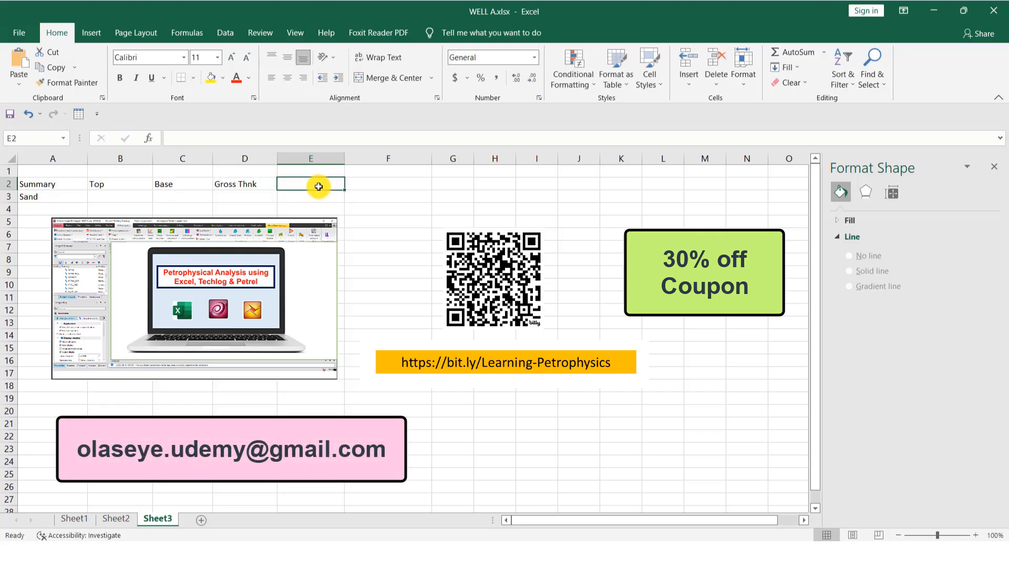
text(Net Th)
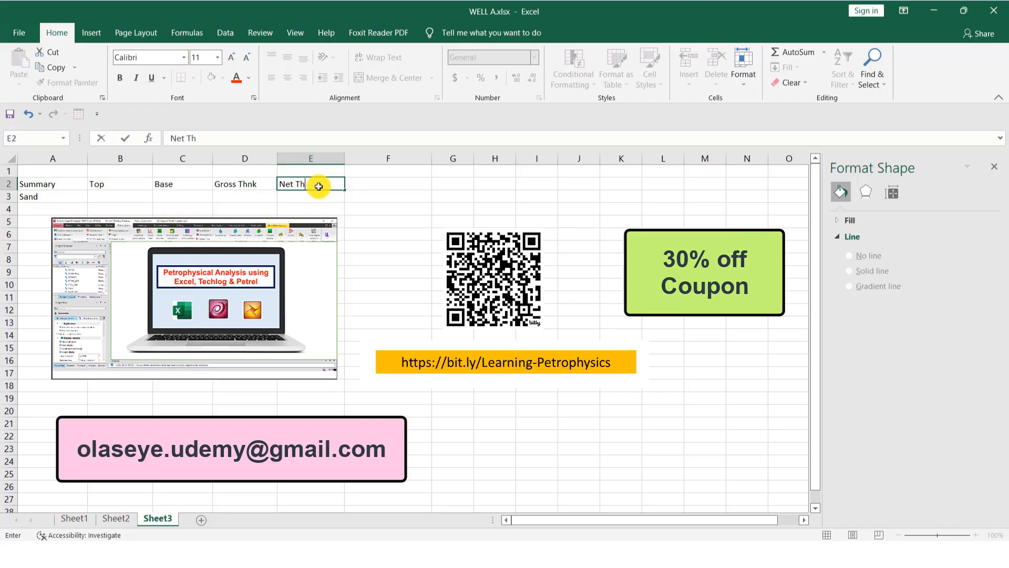
text(nk)
click(390, 185)
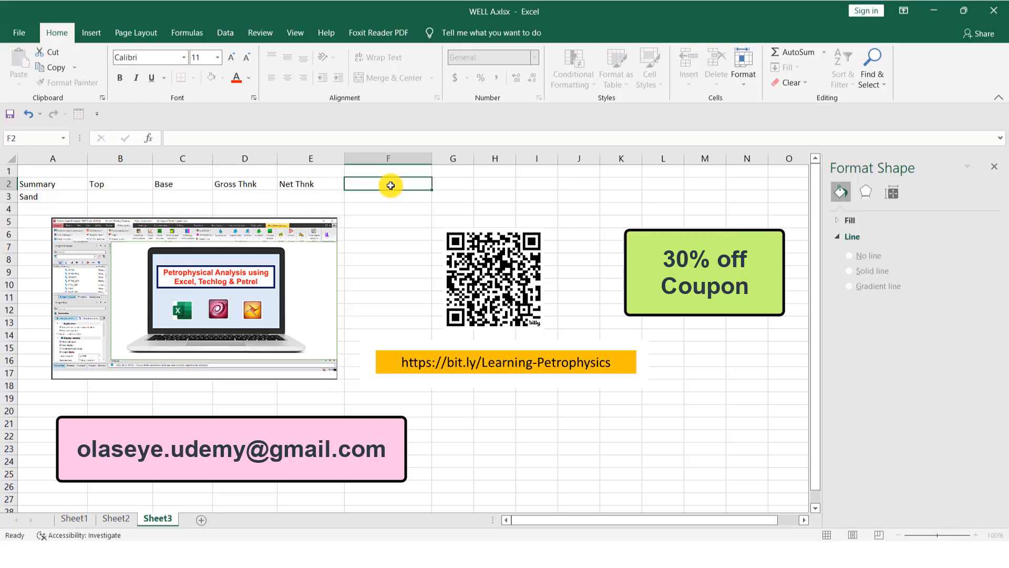